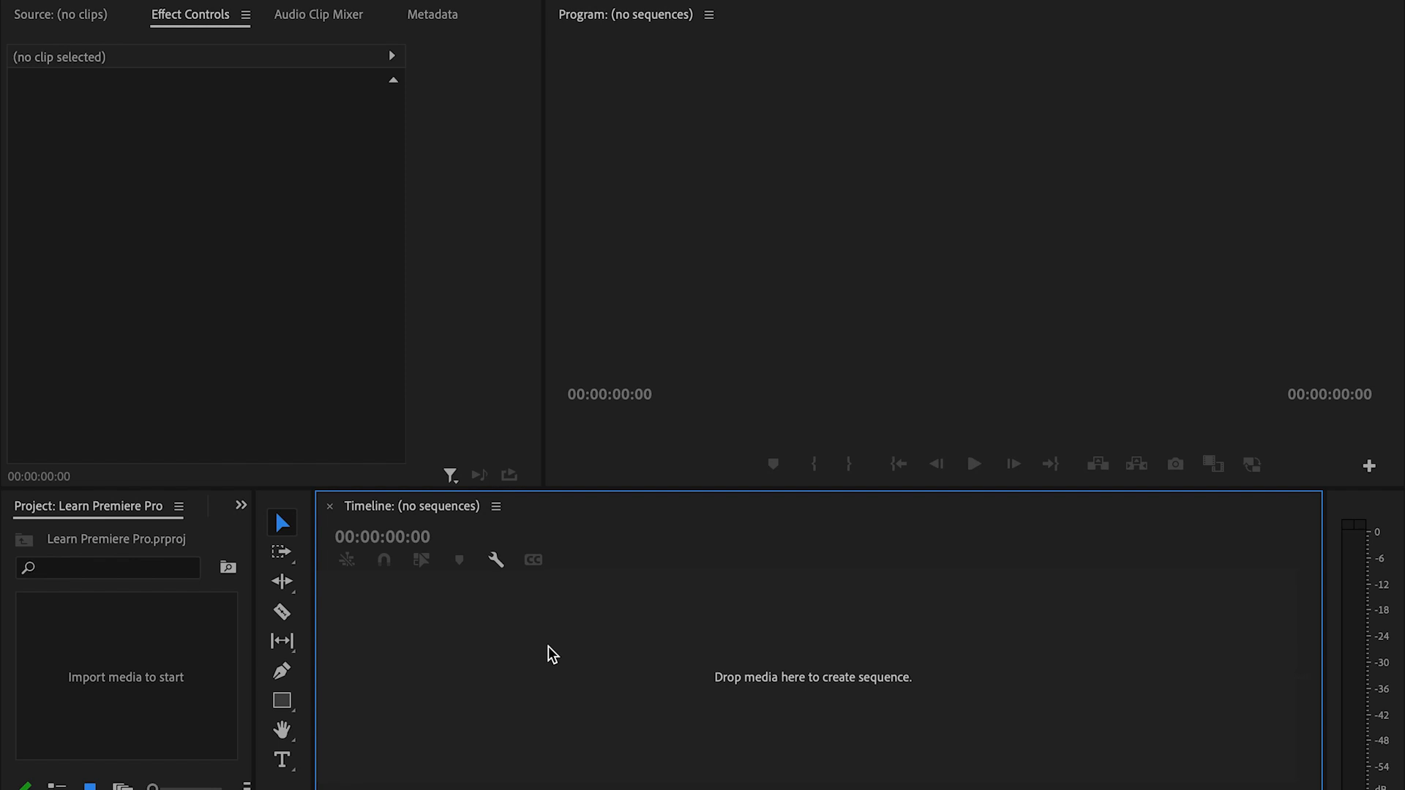
# Start importing media into the project and browse to the BD Promo folder in the file chooser
pyautogui.click(105, 208)
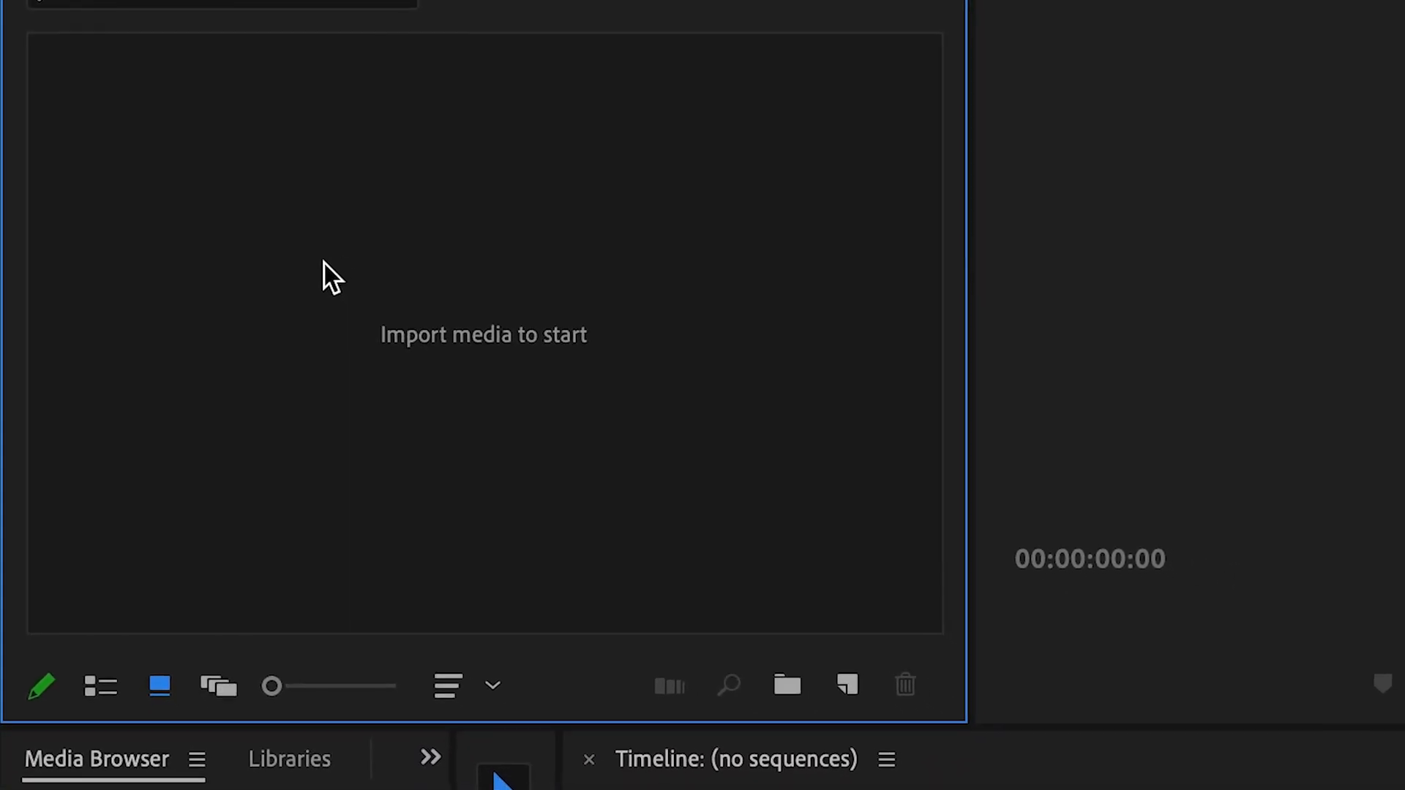
pyautogui.doubleClick(477, 300)
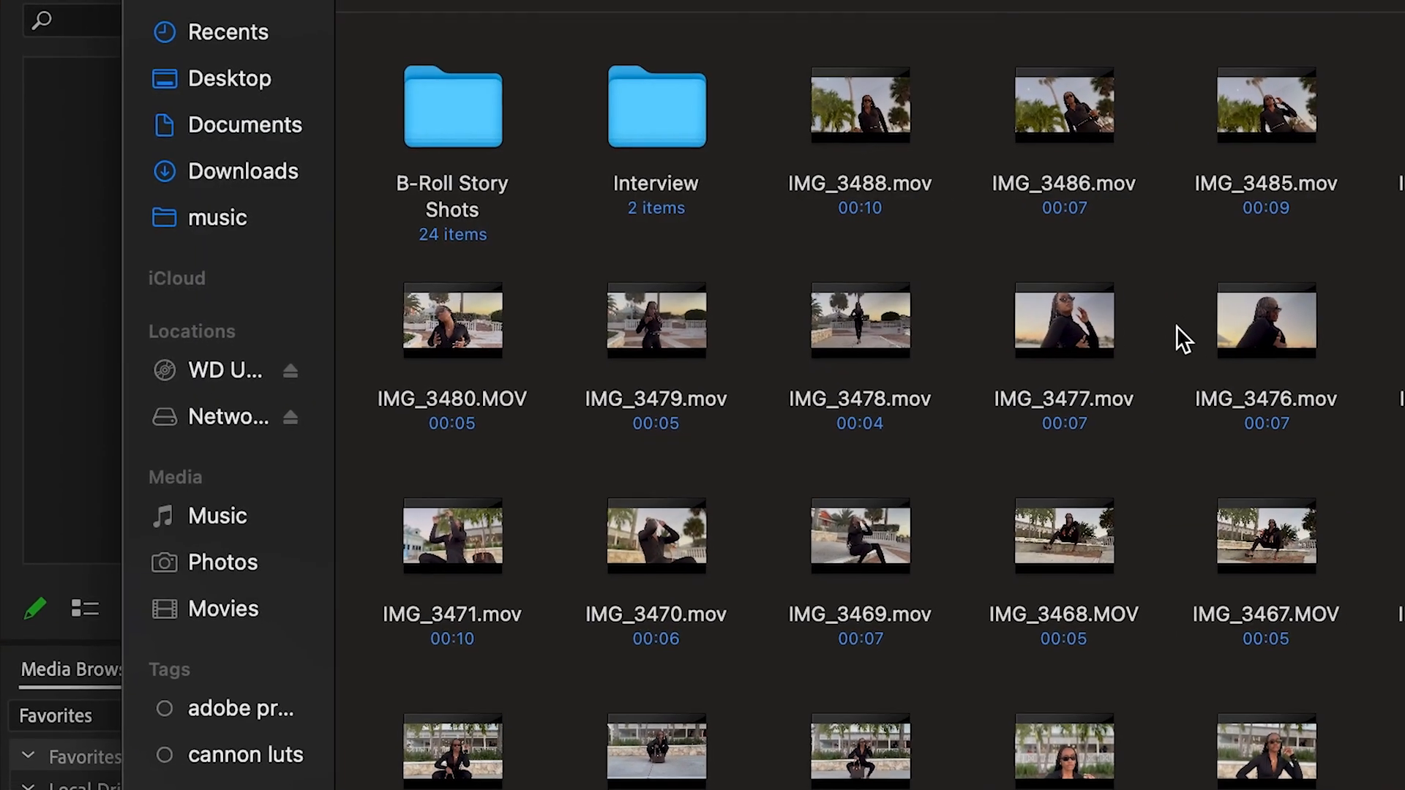
pyautogui.click(1171, 2)
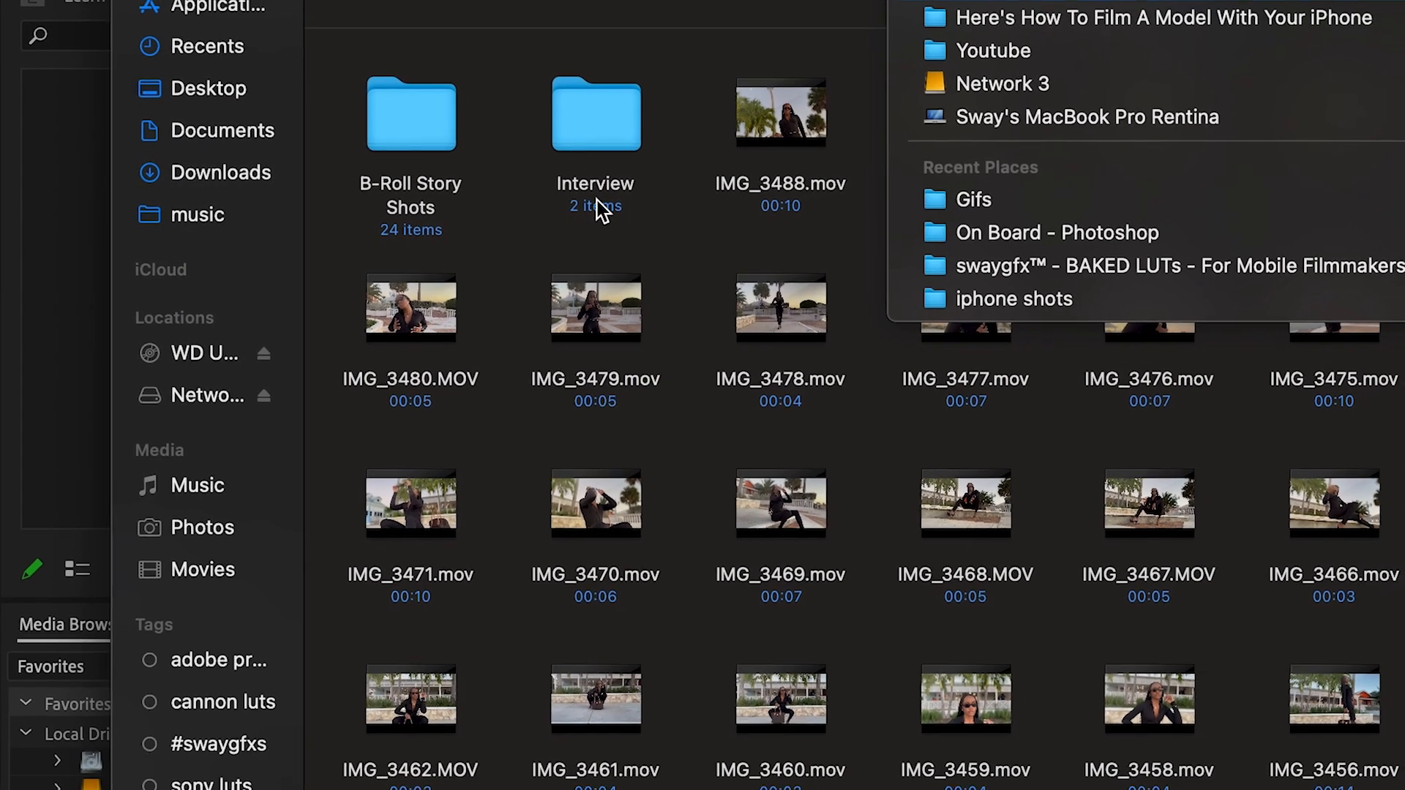
pyautogui.click(408, 277)
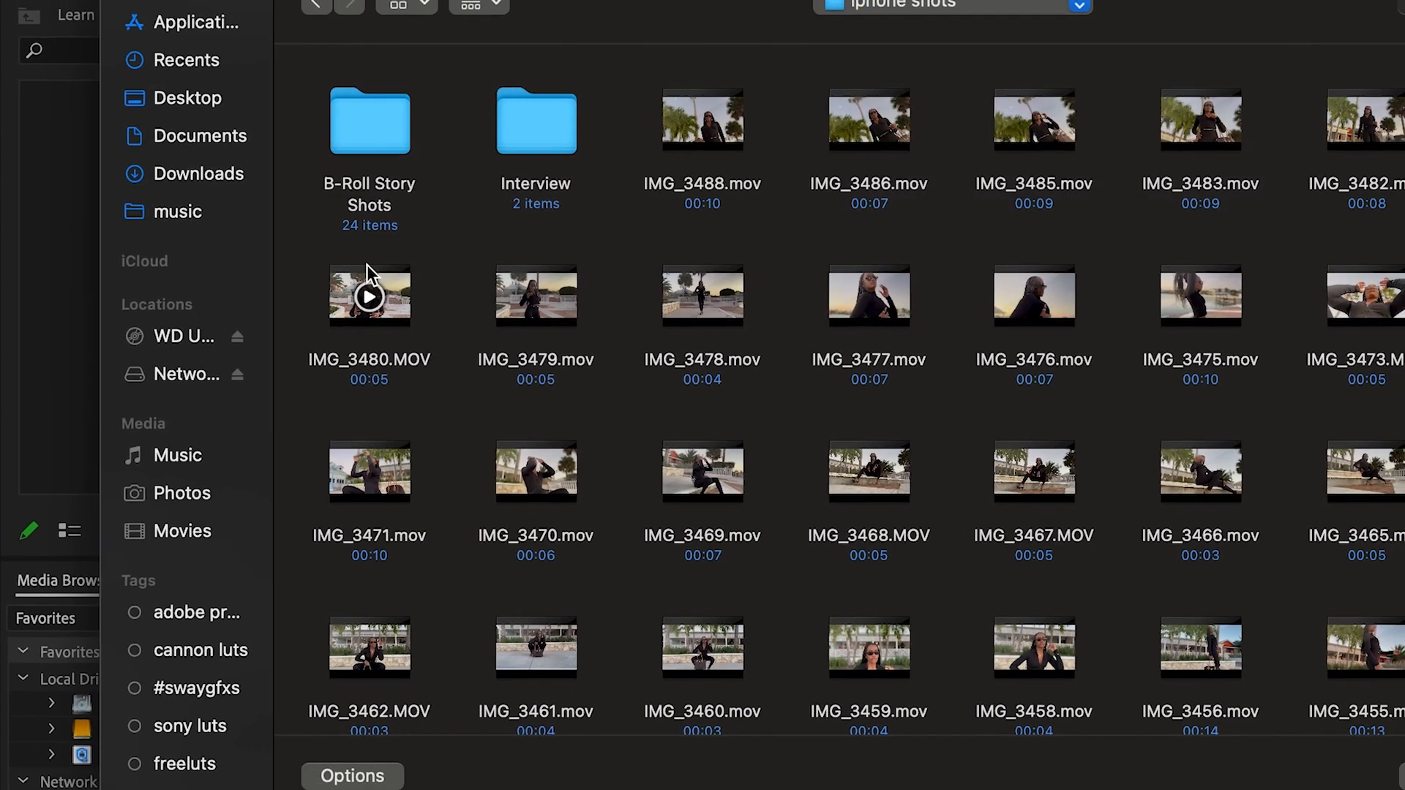
pyautogui.click(842, 5)
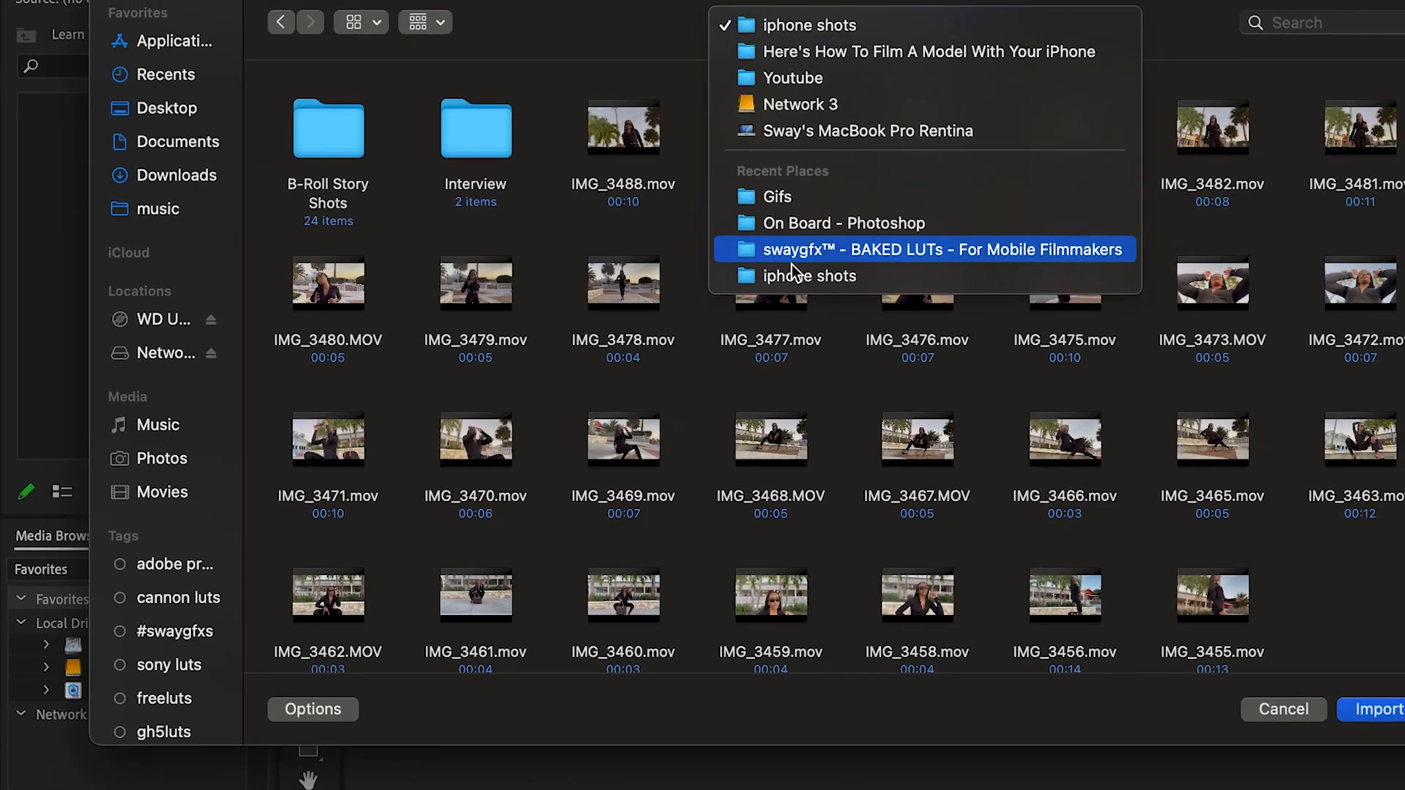
pyautogui.click(792, 78)
pyautogui.doubleClick(617, 137)
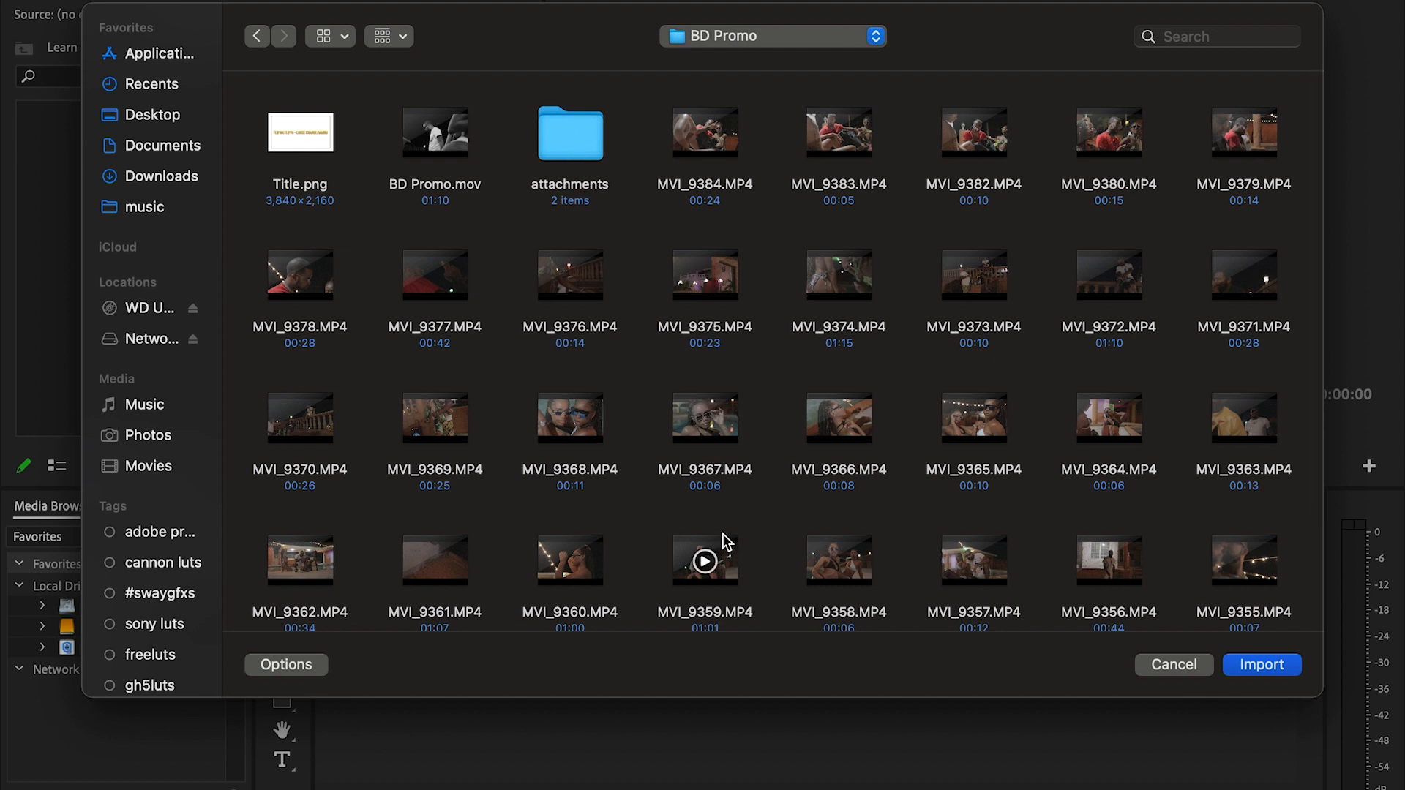
# Import the five clips MVI_9364.MP4 through MVI_9368.MP4 into the project
pyautogui.scroll(-5, 723, 535)
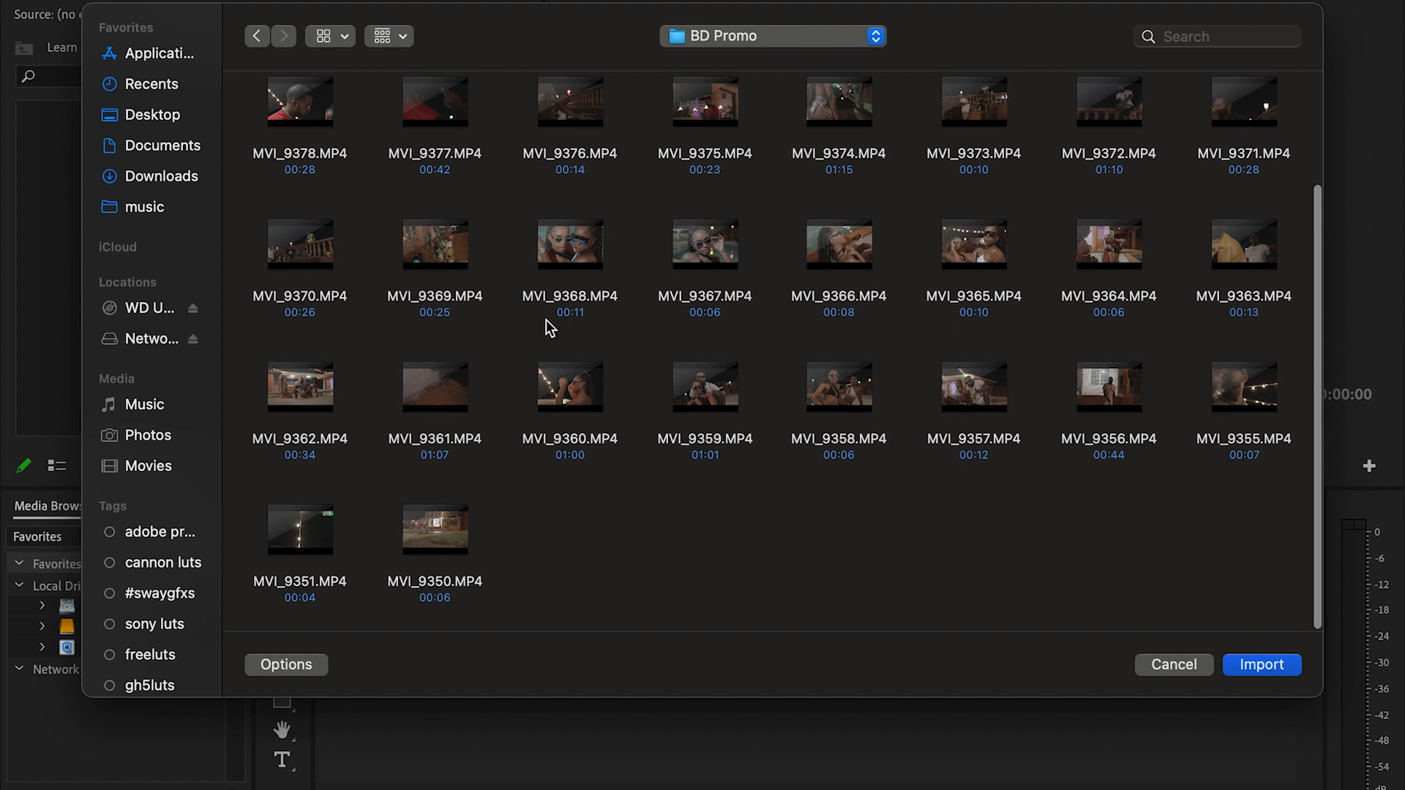
pyautogui.moveTo(571, 329); pyautogui.dragTo(1140, 224)
pyautogui.press('Return')
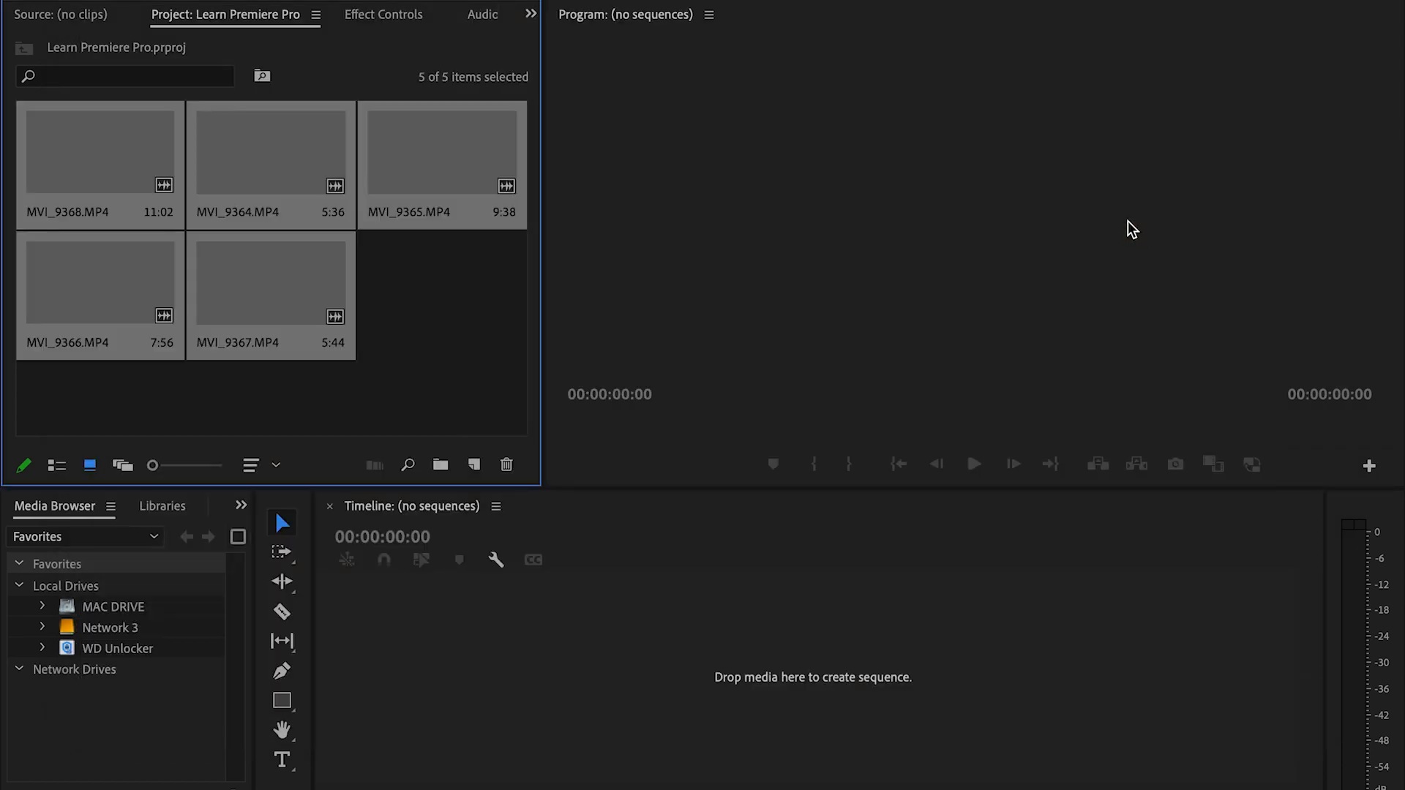
pyautogui.click(476, 325)
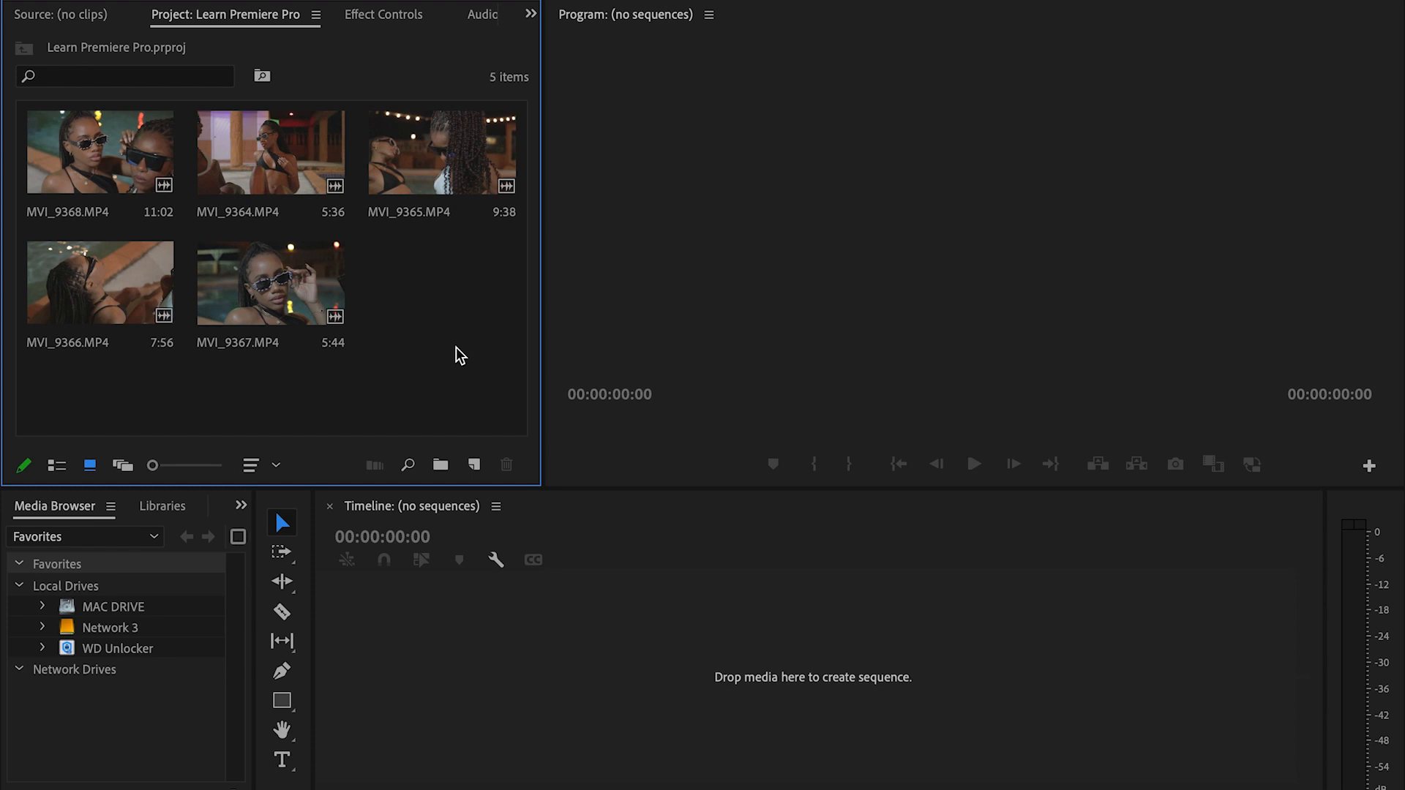
# Create a new bin in the project alongside the imported clips, keeping its default name
pyautogui.rightClick(460, 356)
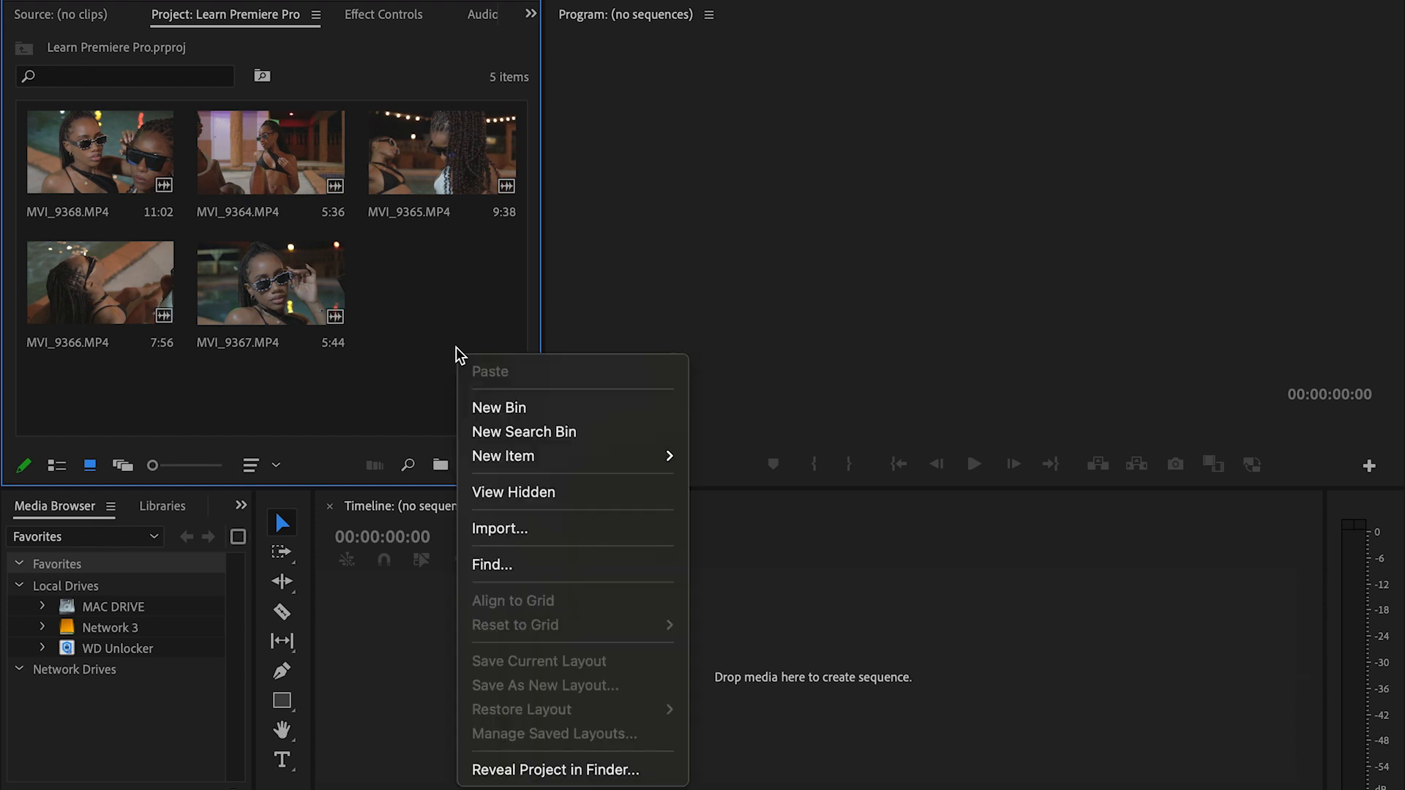
pyautogui.click(483, 411)
pyautogui.click(476, 419)
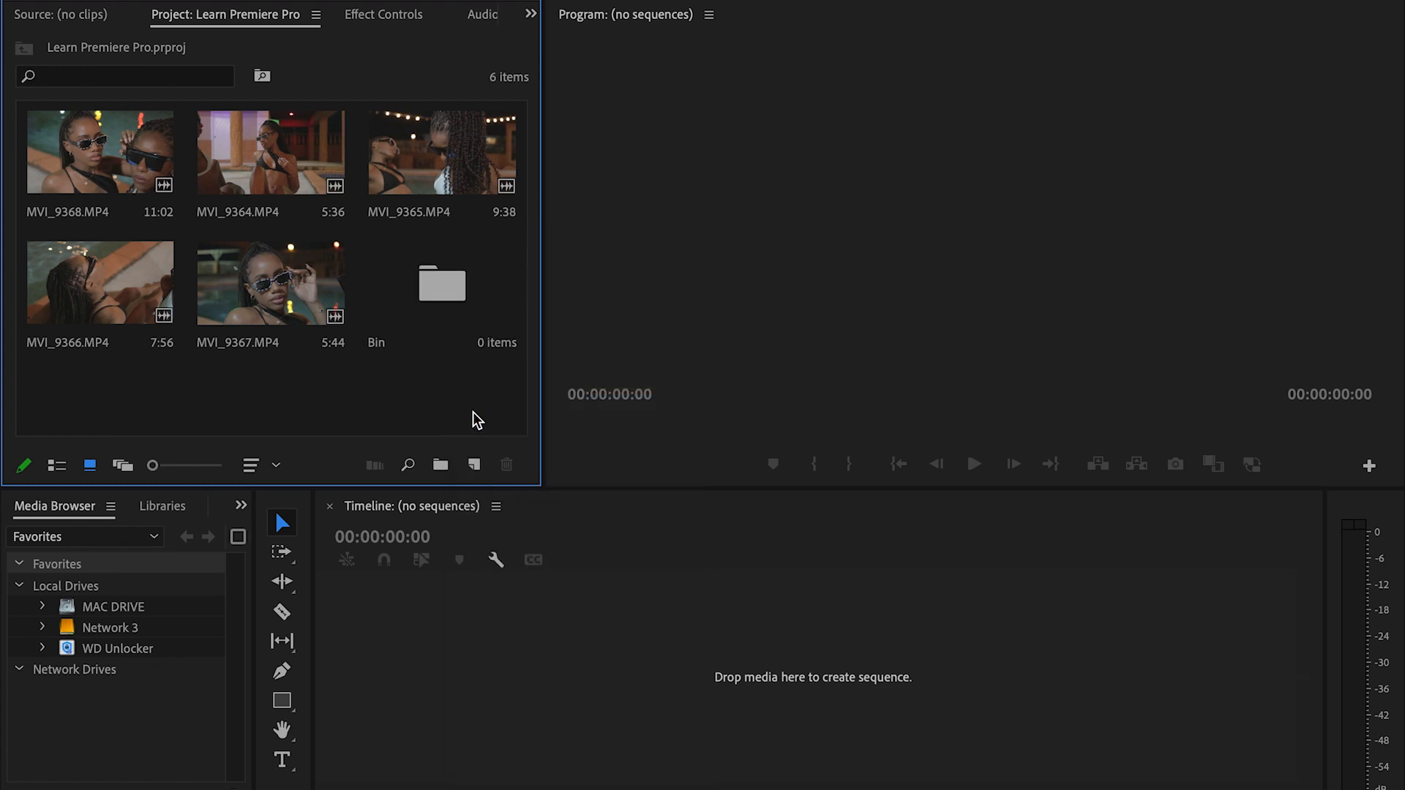
# Select all five MVI clips in the project and move them into the new bin
pyautogui.click(258, 284)
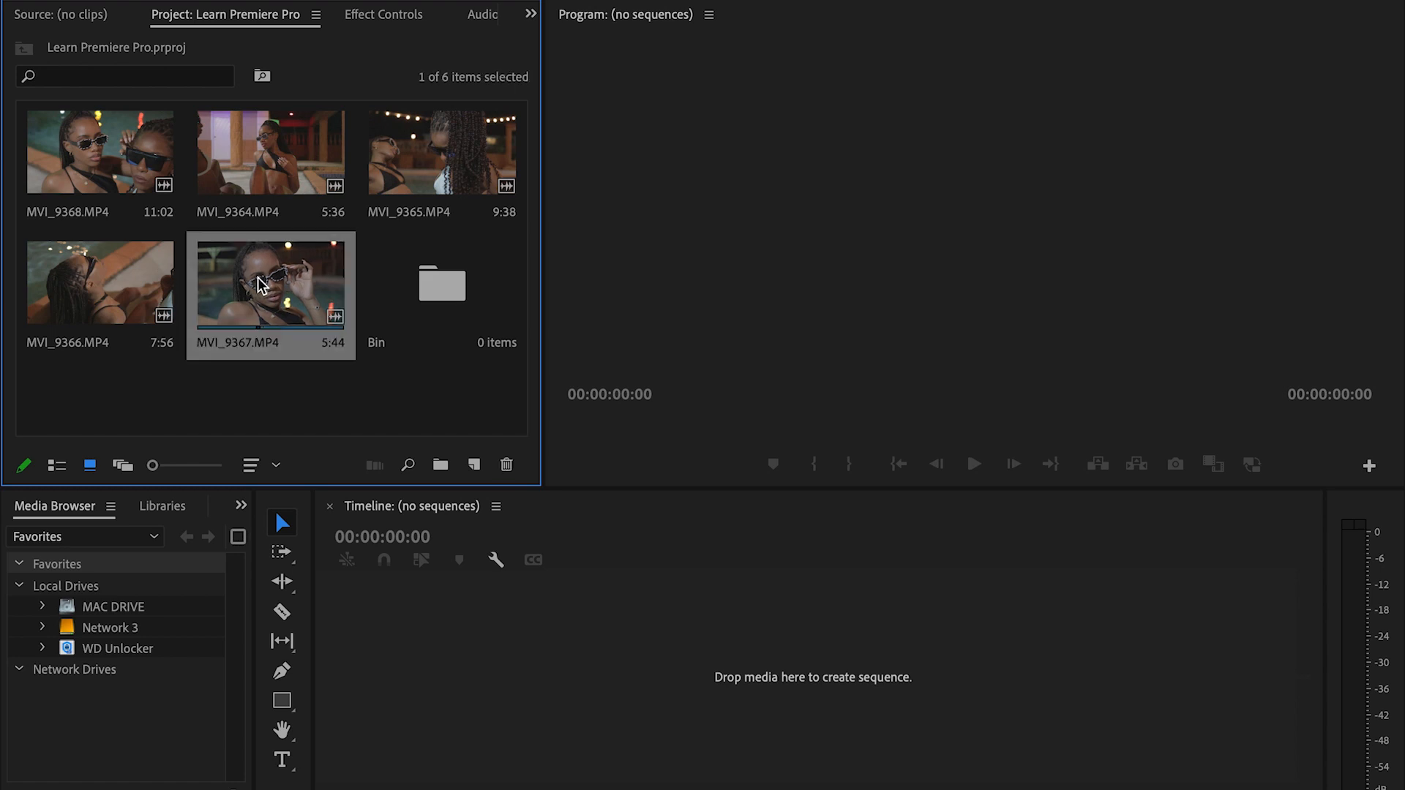
pyautogui.click(121, 146)
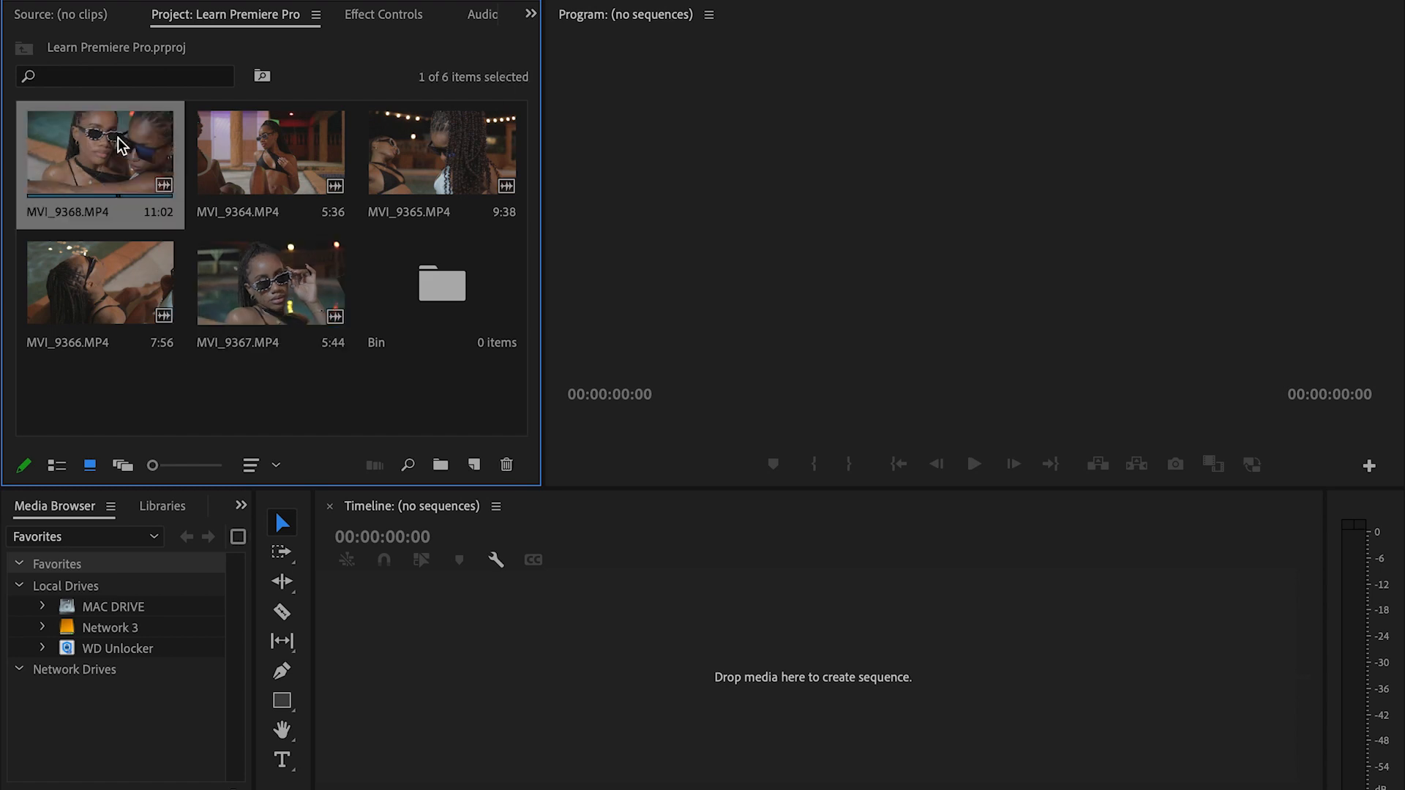
pyautogui.keyDown('shift'); pyautogui.click(245, 297); pyautogui.keyUp('shift')
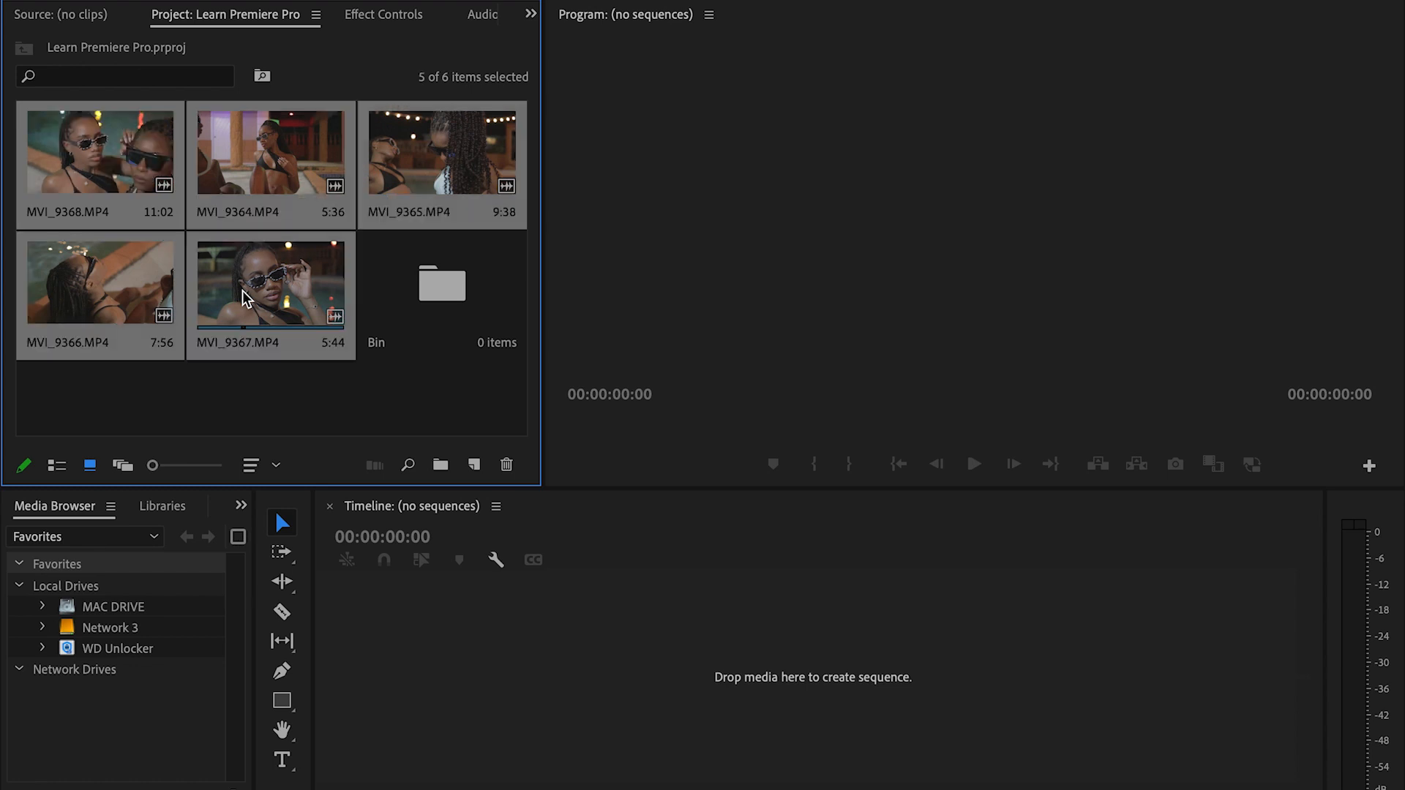
pyautogui.moveTo(245, 297); pyautogui.dragTo(425, 284)
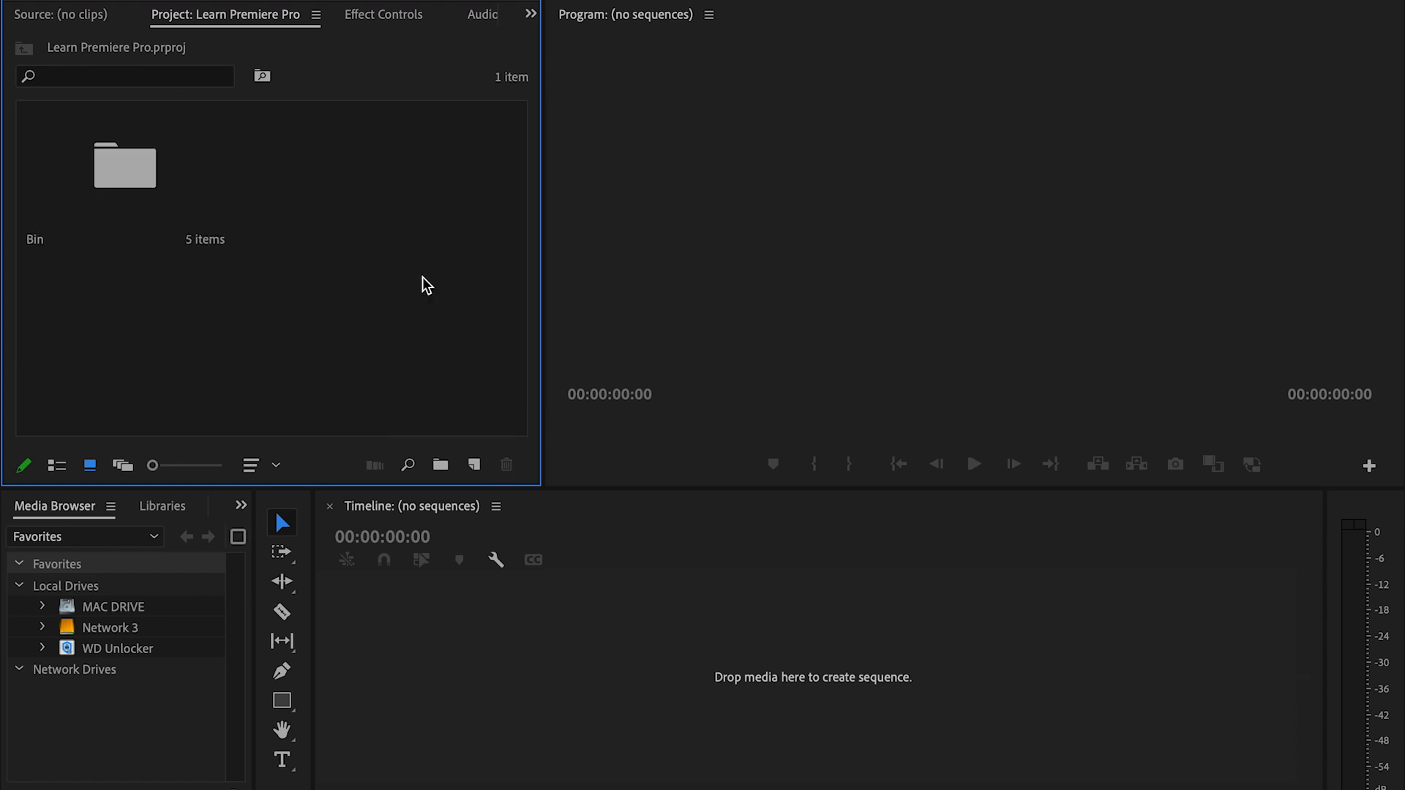
# Rename the bin containing the clips as broll
pyautogui.rightClick(81, 223)
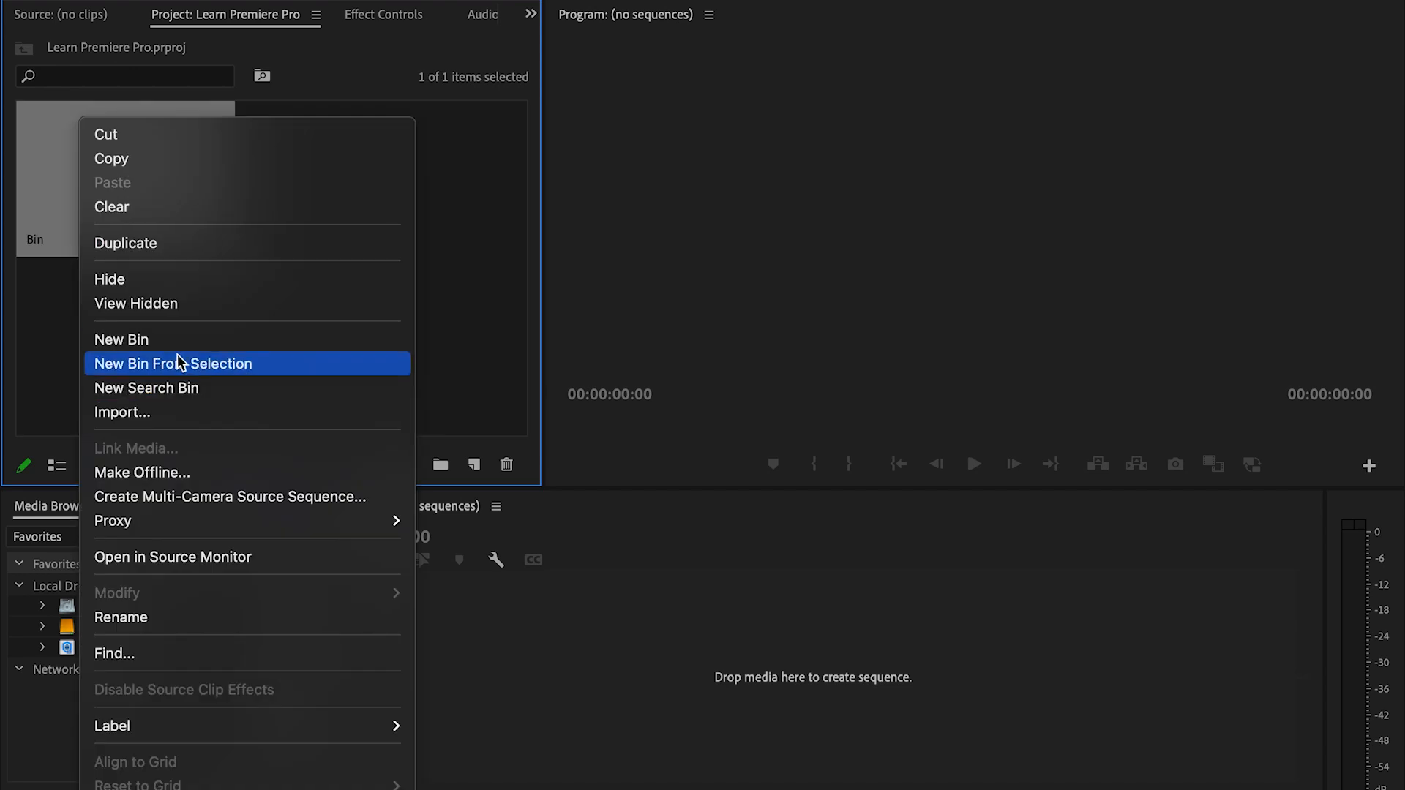
pyautogui.click(171, 623)
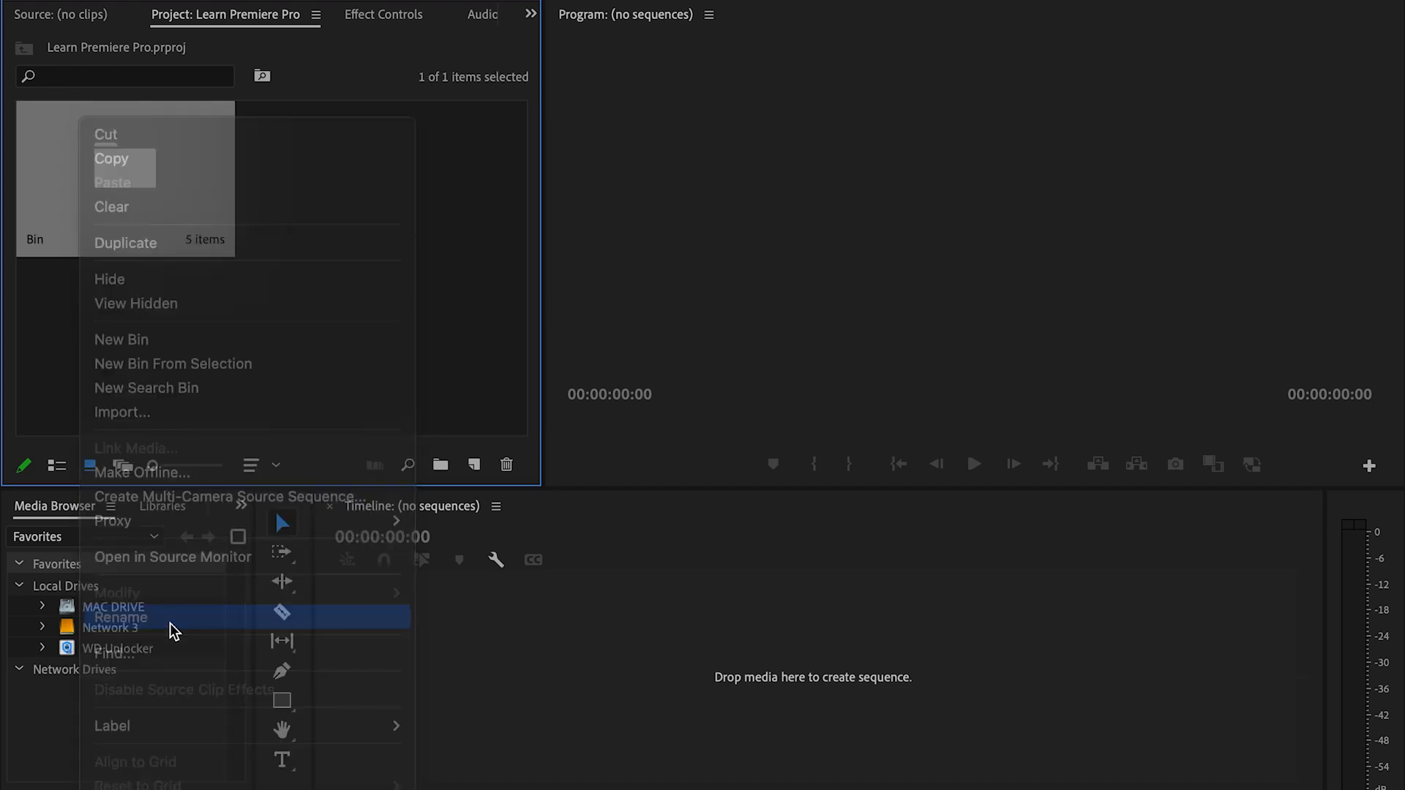
pyautogui.write('broll')
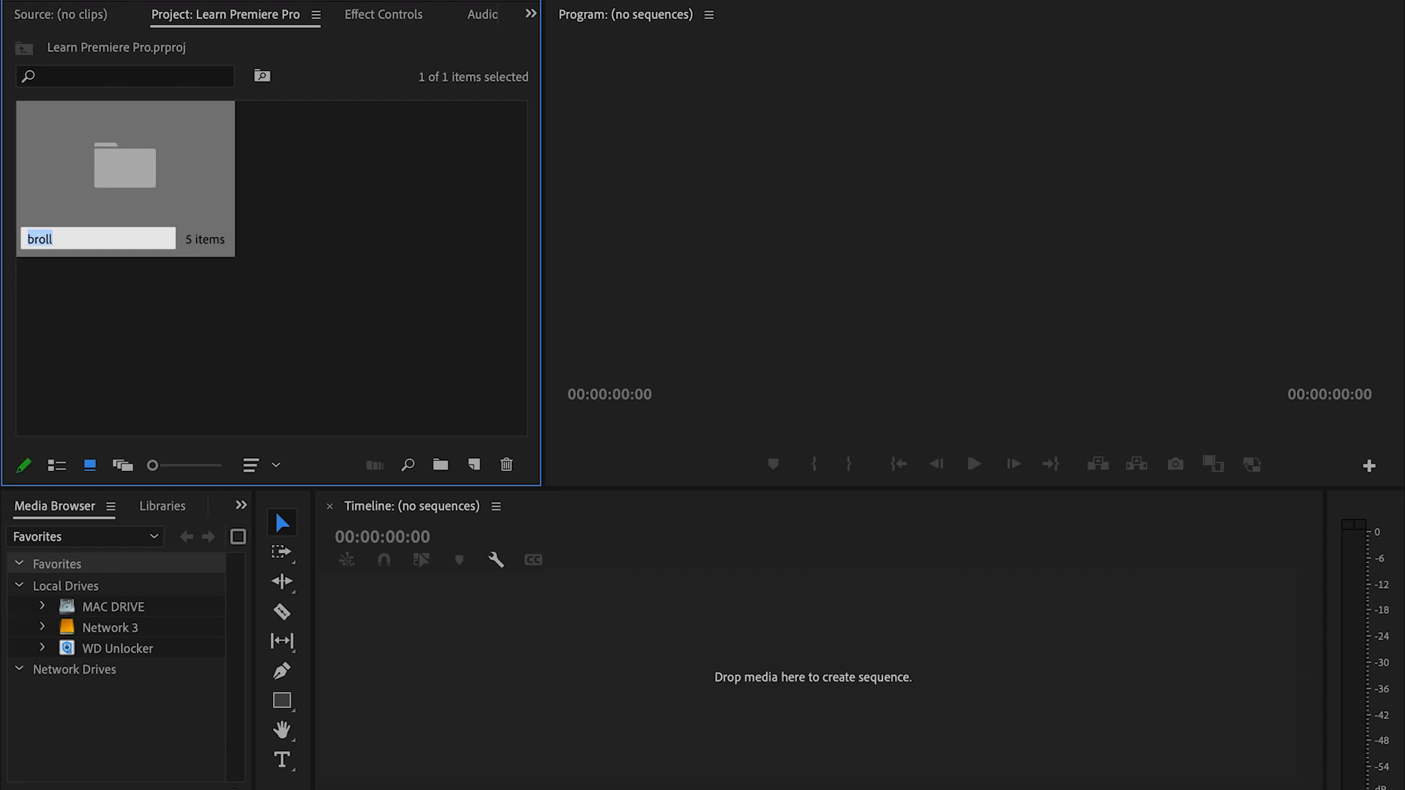
pyautogui.click(234, 386)
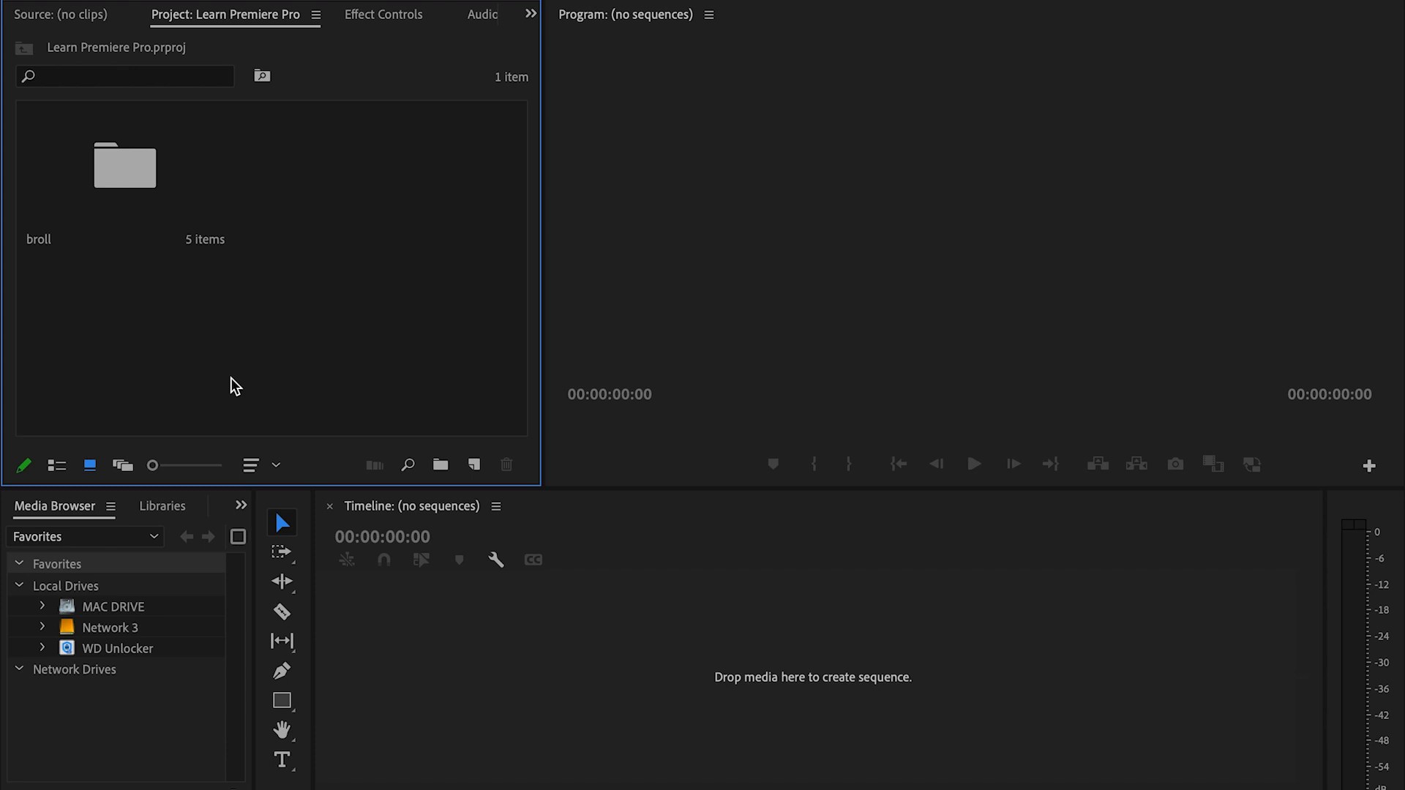
# Create a new sequence from the ARRI 1080p 23.976 preset with the name Sequence 01
pyautogui.rightClick(234, 385)
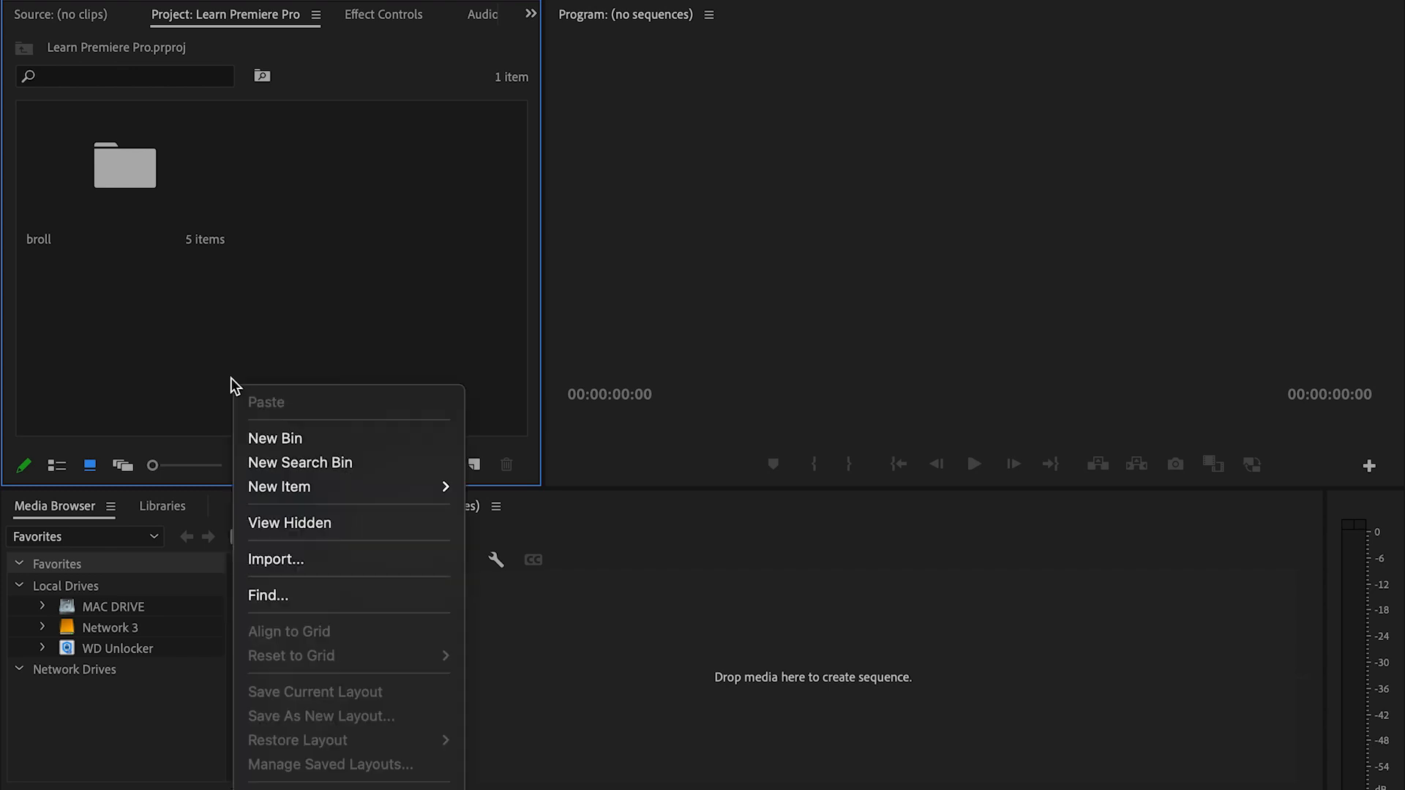
pyautogui.moveTo(341, 498)
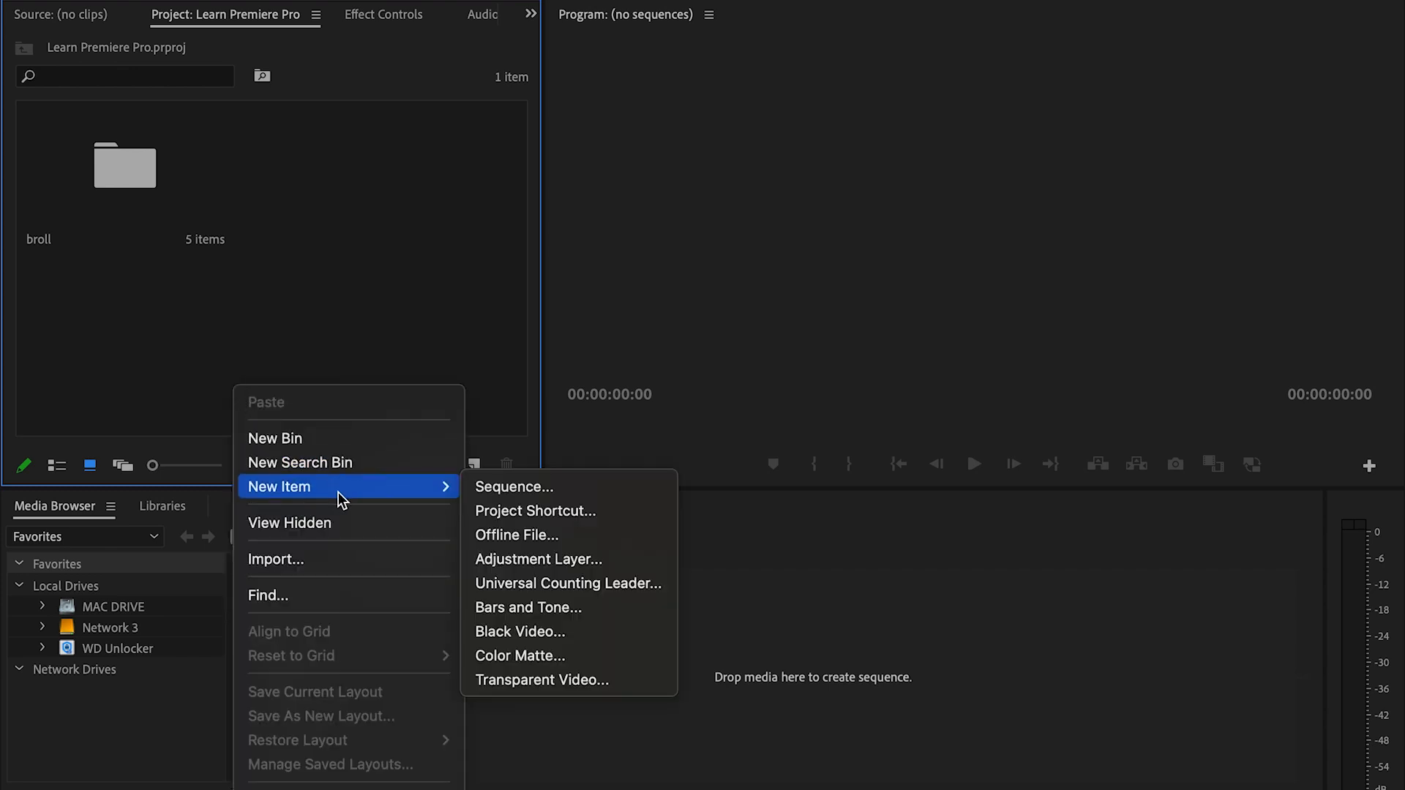
pyautogui.click(529, 489)
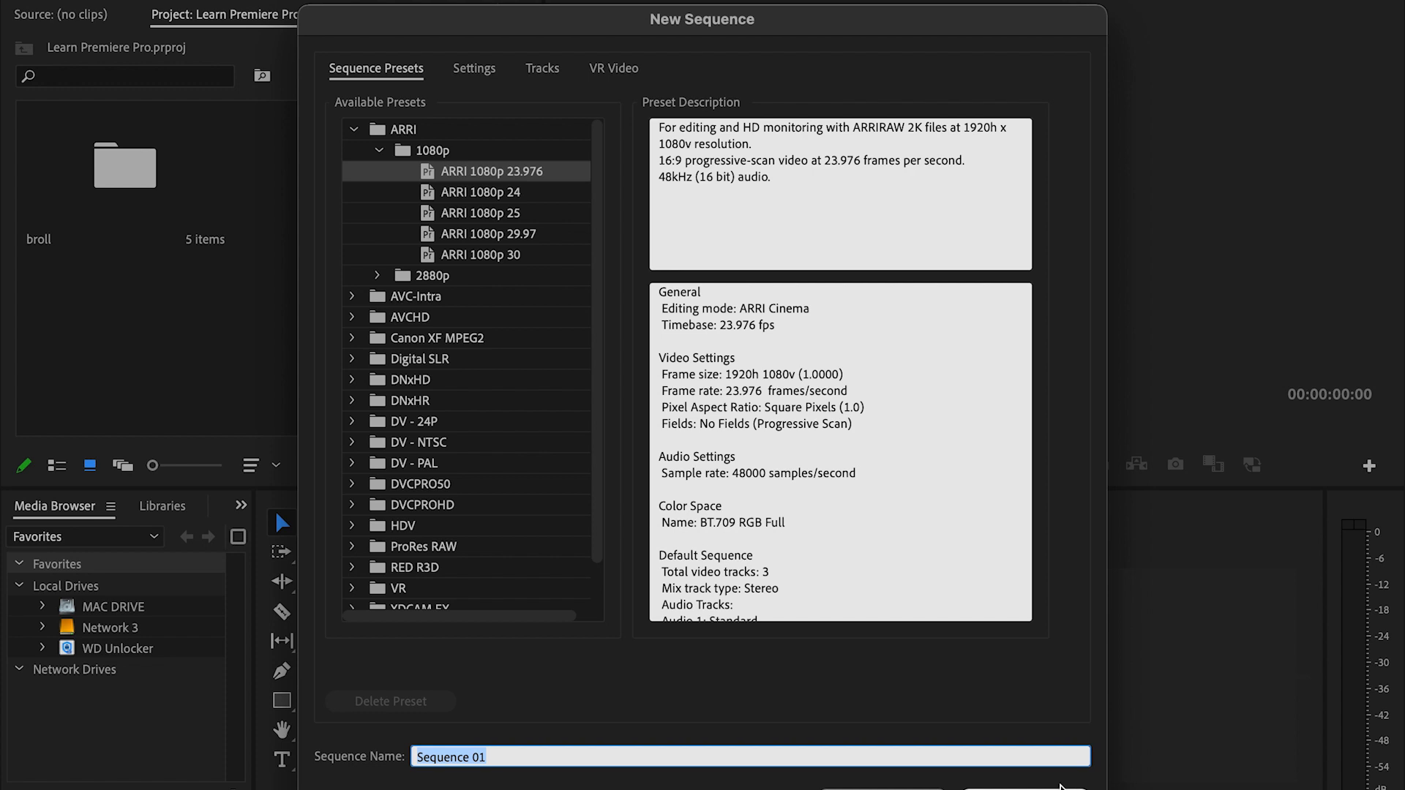
pyautogui.click(1024, 789)
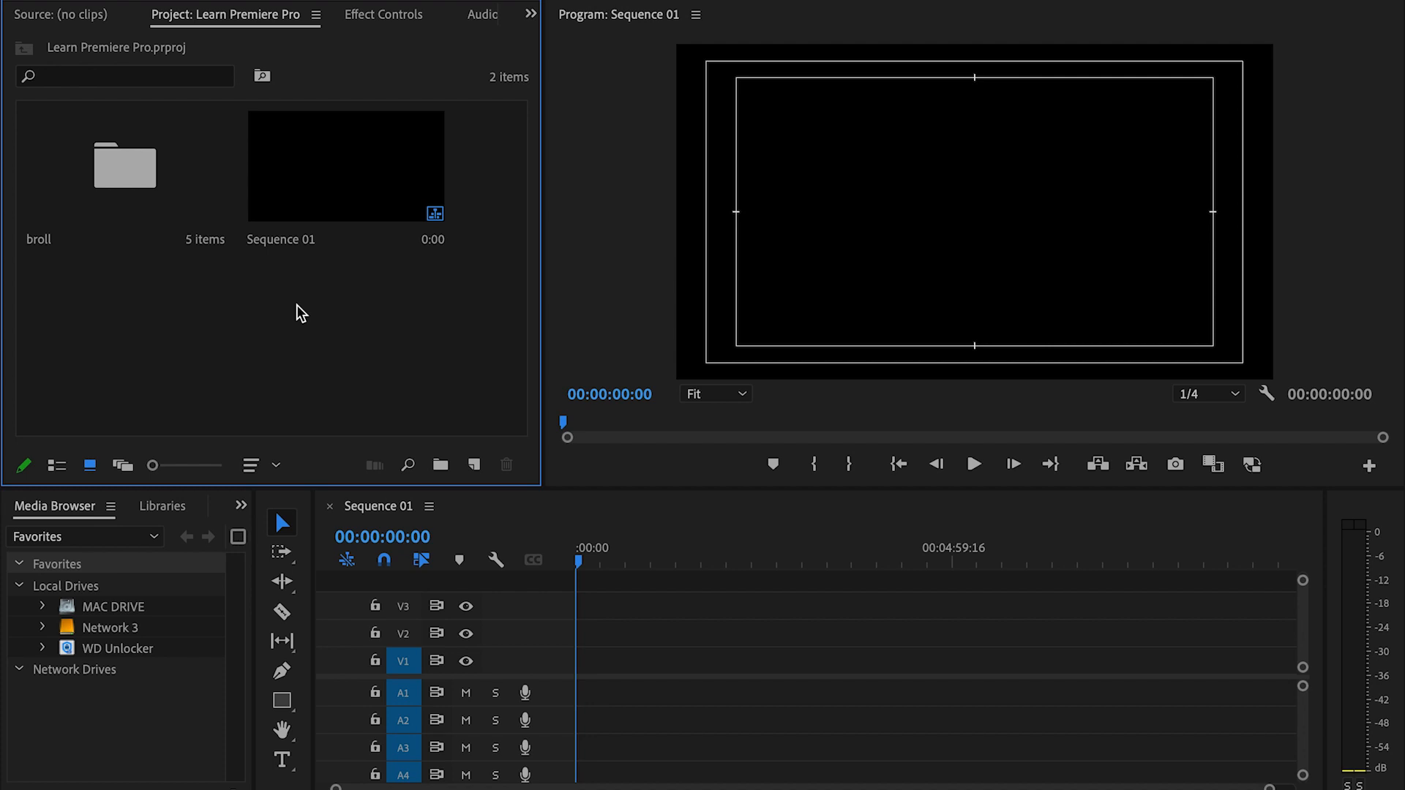
# Turn off the safe margins in the program monitor for Sequence 01
pyautogui.rightClick(872, 231)
pyautogui.scroll(-5, 1005, 617)
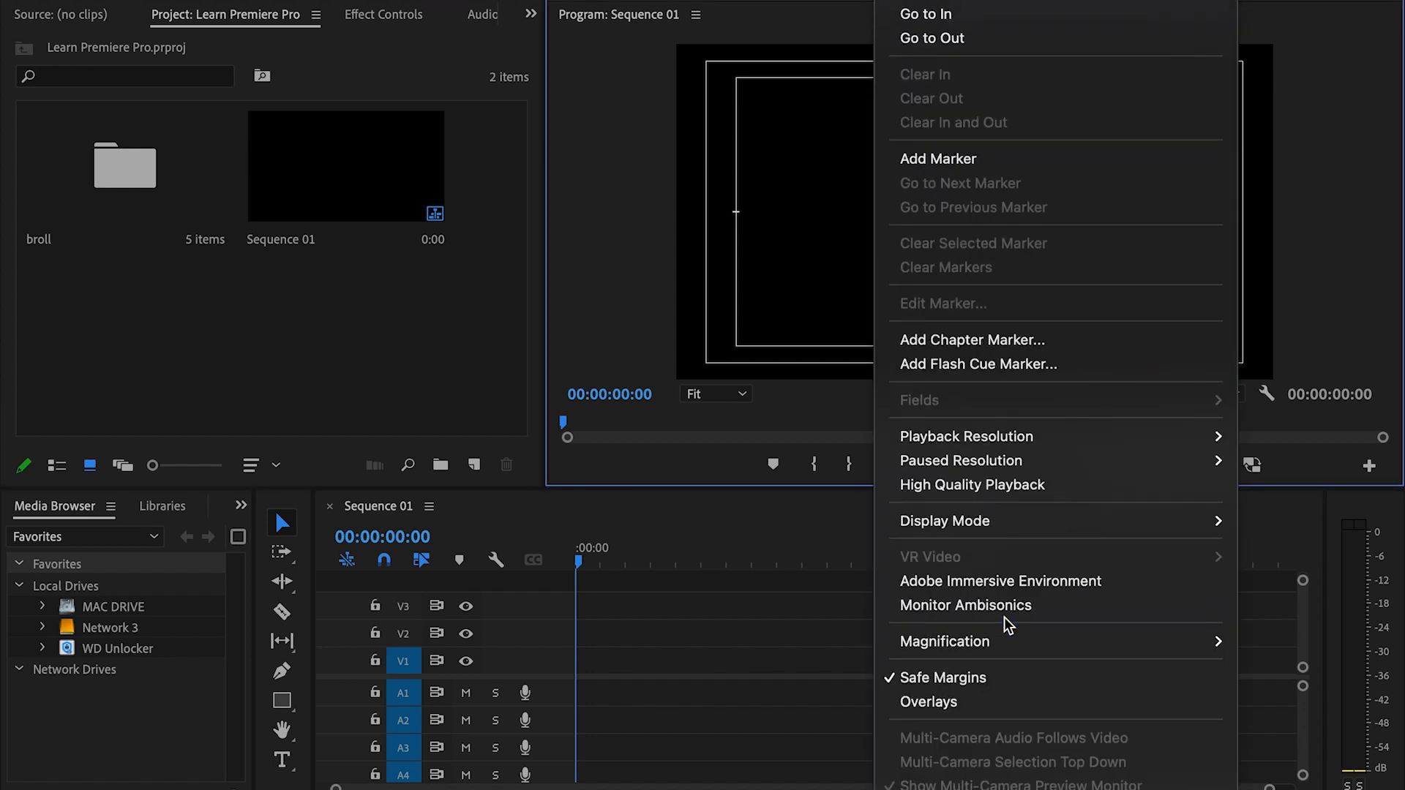
pyautogui.click(1002, 682)
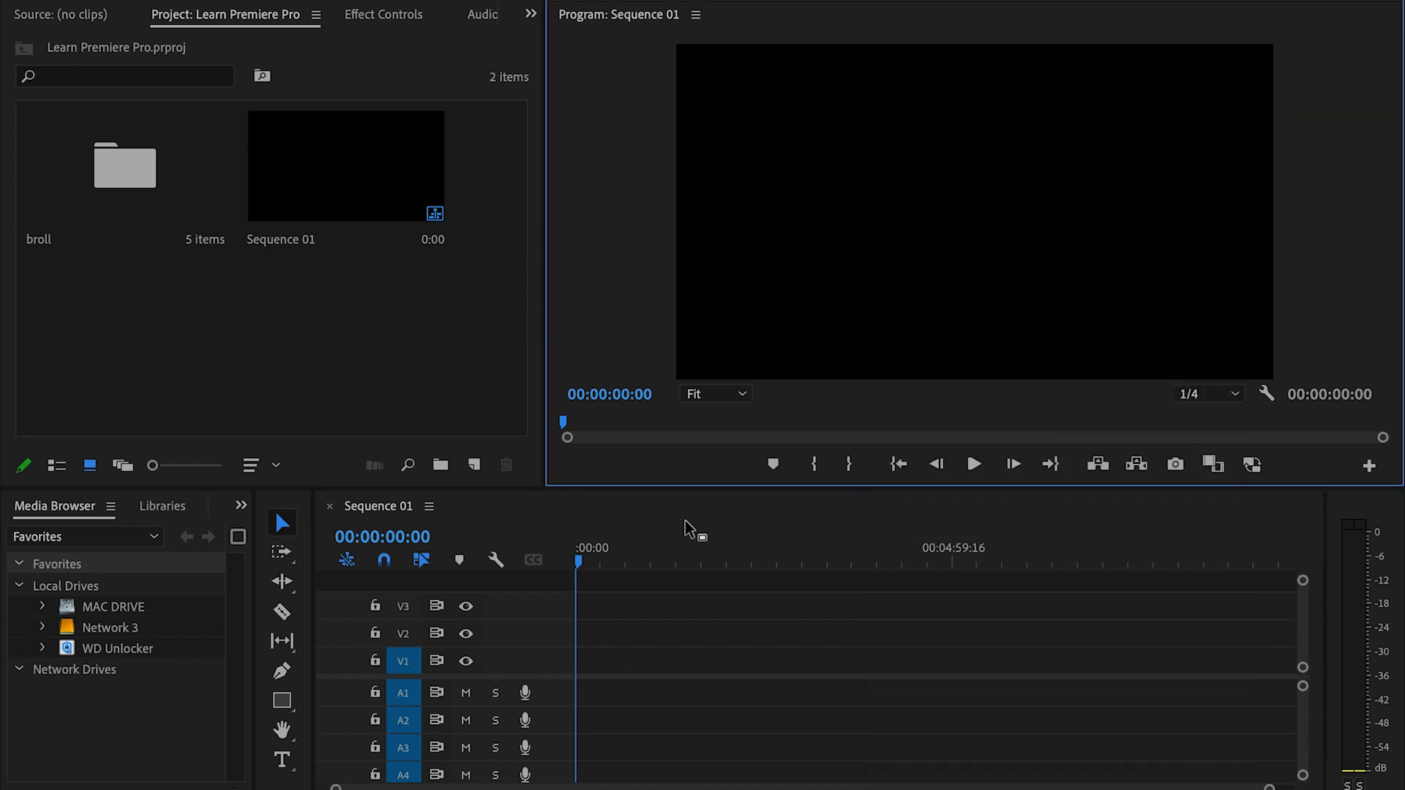
# Place the playhead at 00:01:08:01 in the empty Sequence 01 timeline
pyautogui.click(367, 353)
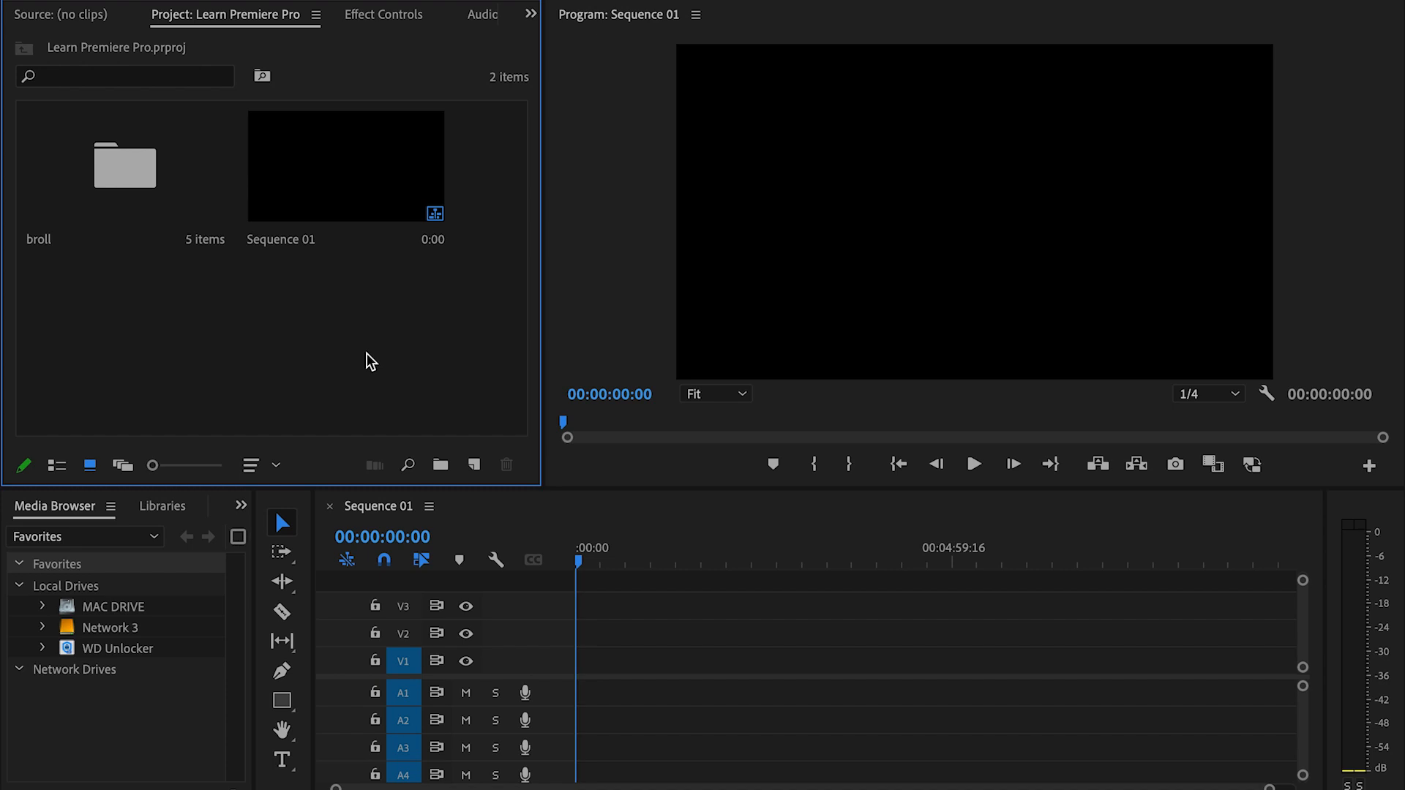
pyautogui.click(663, 543)
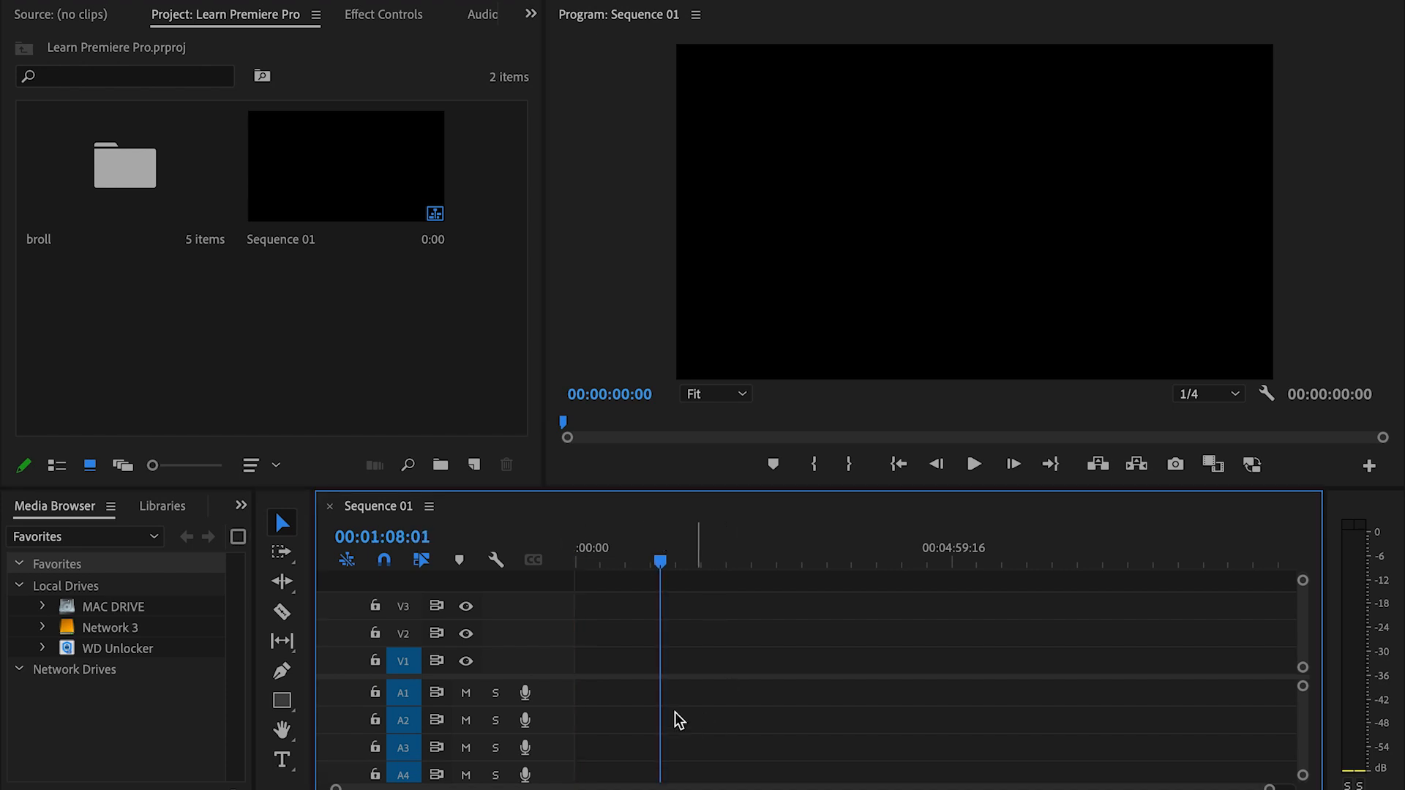
pyautogui.scroll(-1, 659, 620)
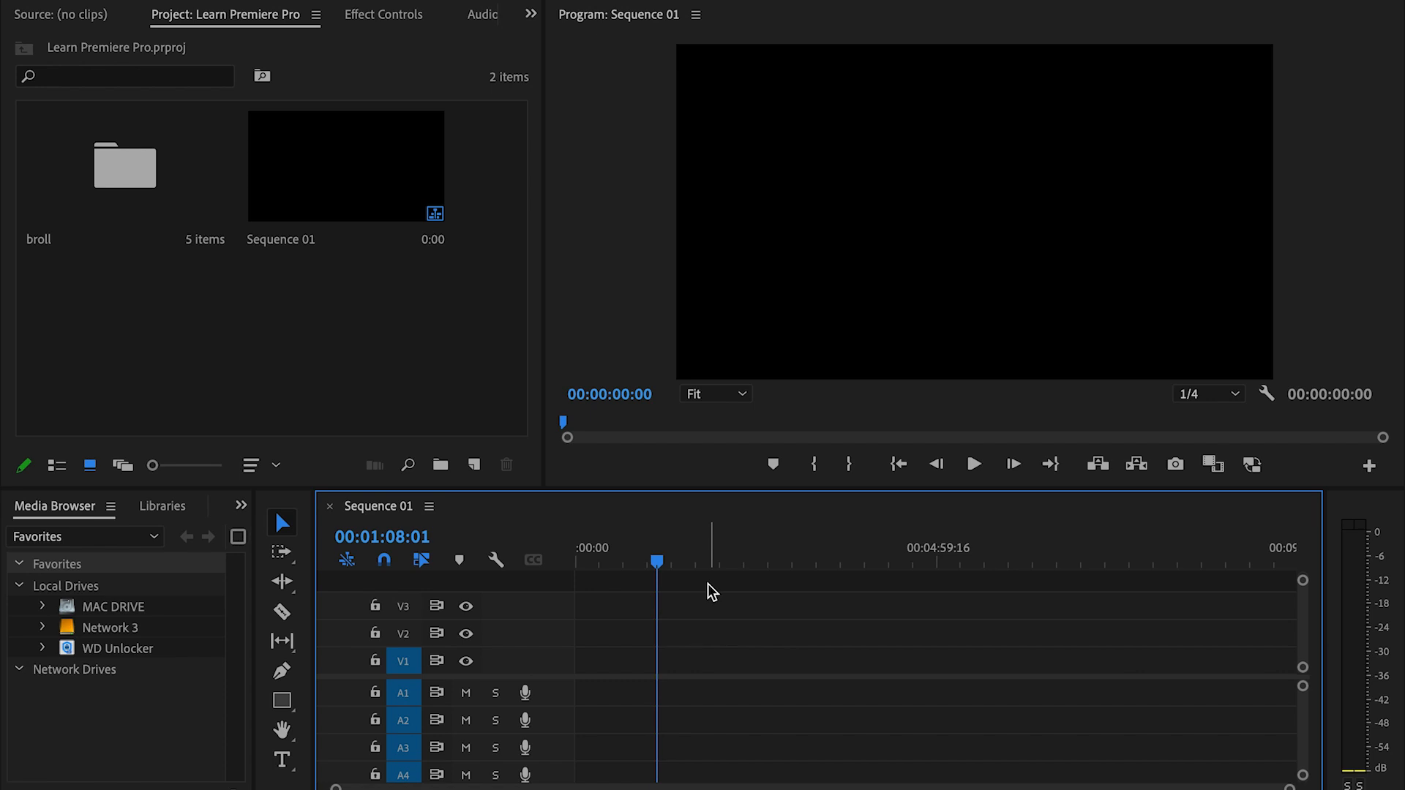
# Maximize the timeline to view it across the whole workspace and restore the normal layout, repeating this several times
pyautogui.press('`')
pyautogui.press('`')
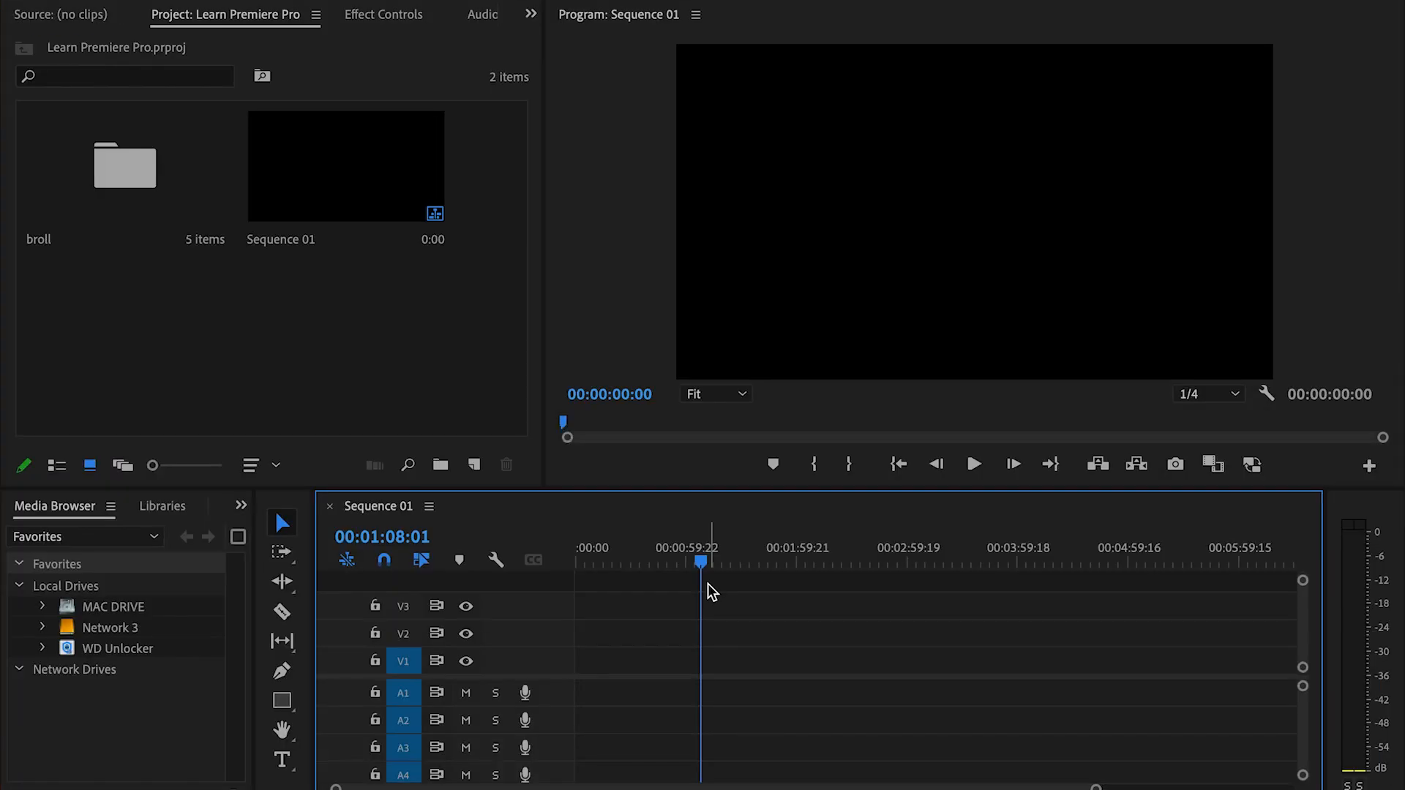
pyautogui.press('`')
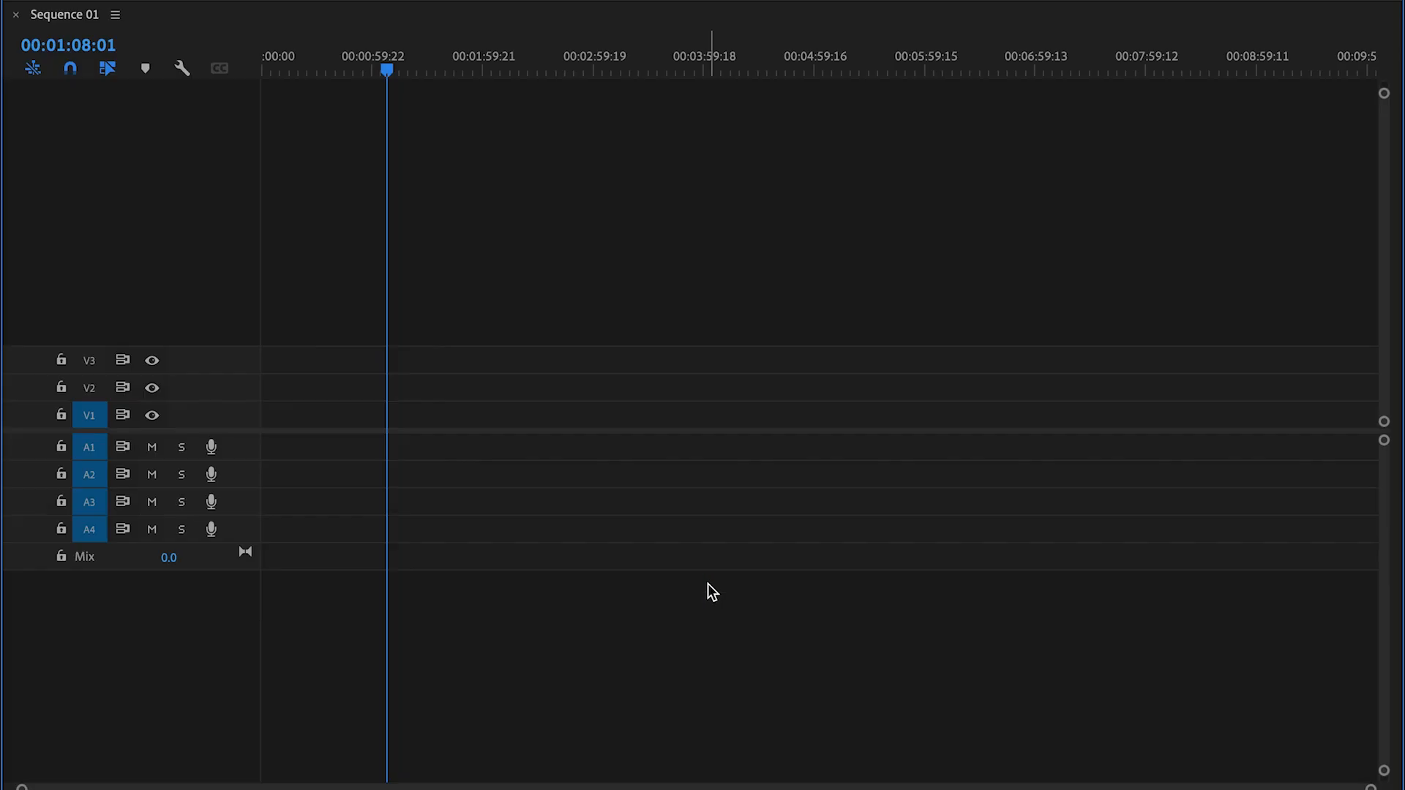
pyautogui.press('`')
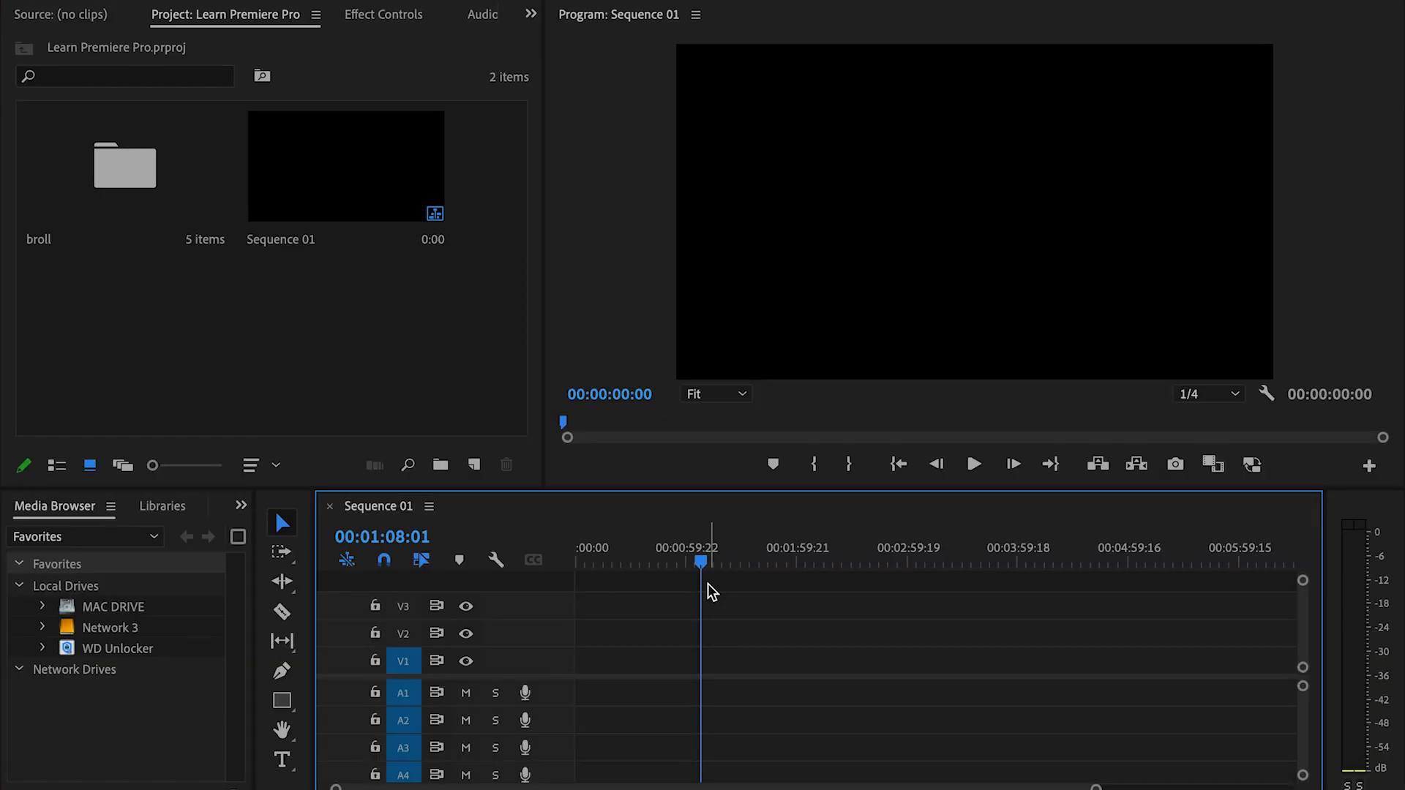
pyautogui.press('`')
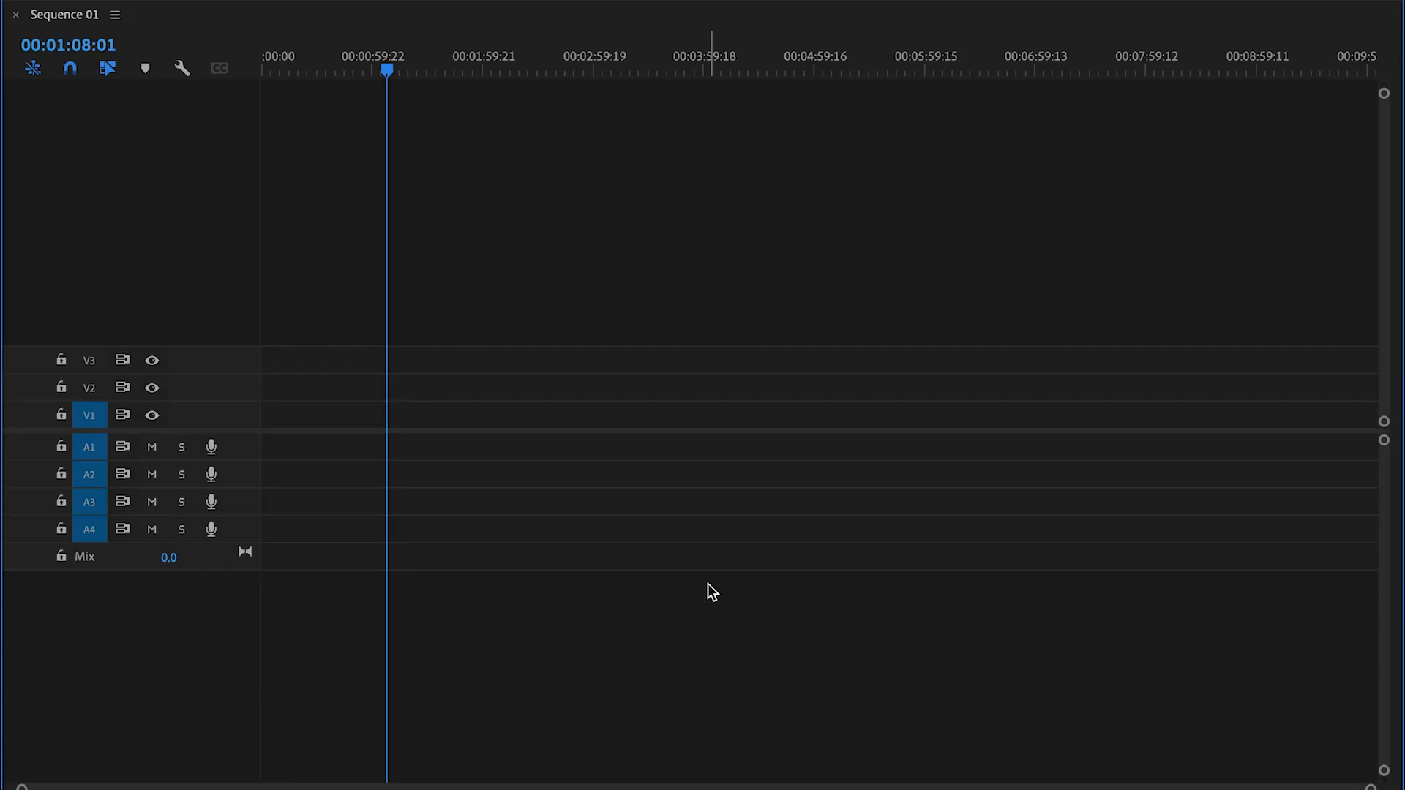
pyautogui.press('`')
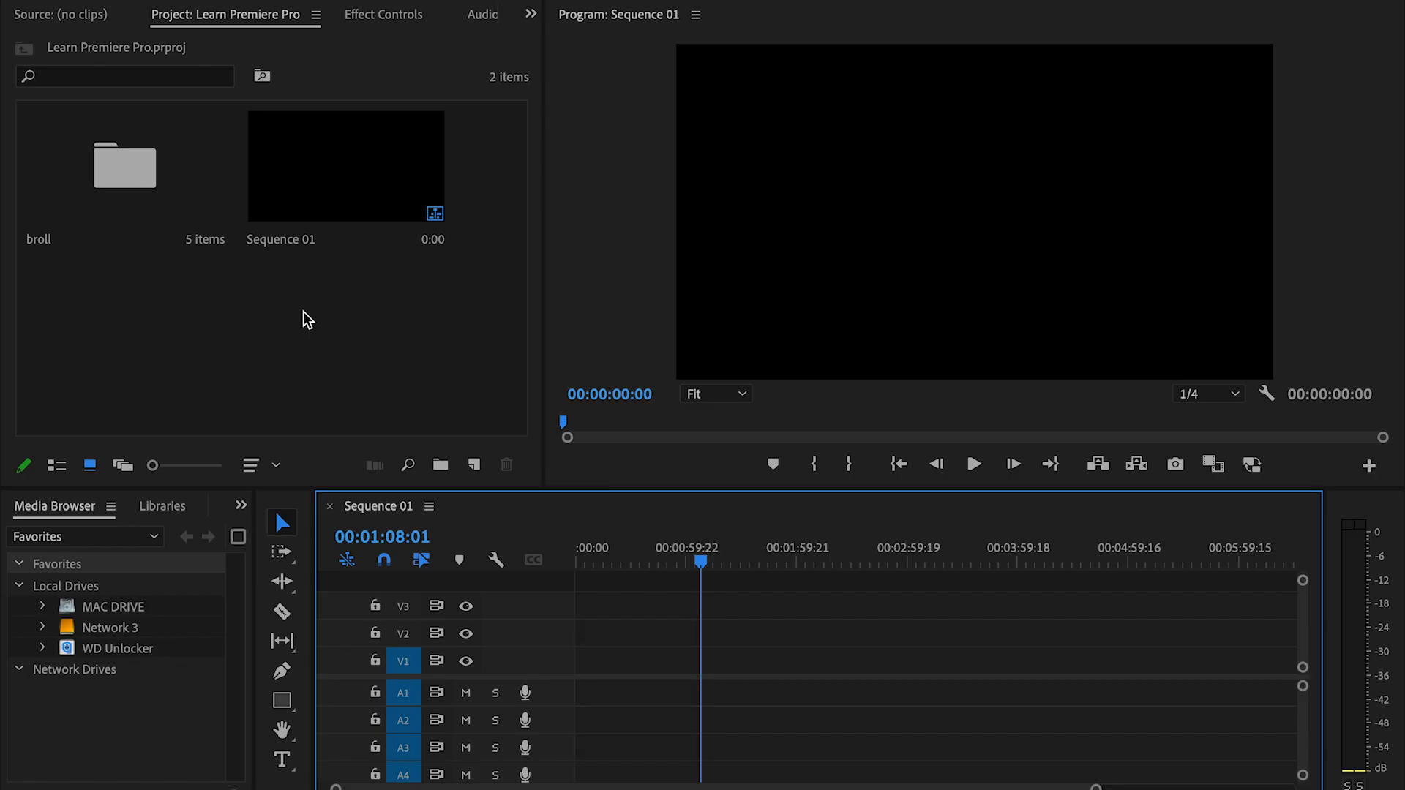
# Select all five clips in the broll bin and interpret their footage at an assumed frame rate of 23.976 fps
pyautogui.doubleClick(131, 186)
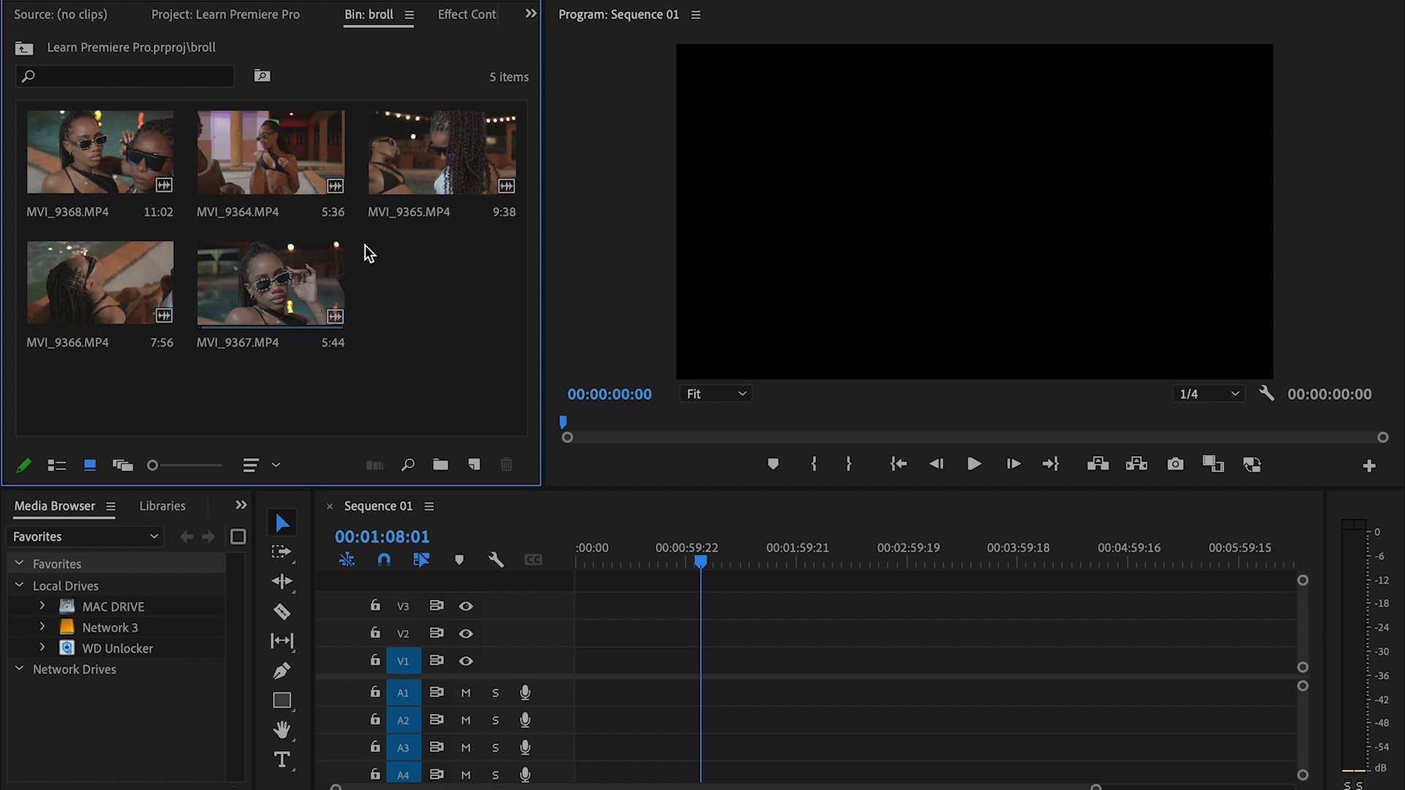
pyautogui.moveTo(486, 316); pyautogui.dragTo(57, 145)
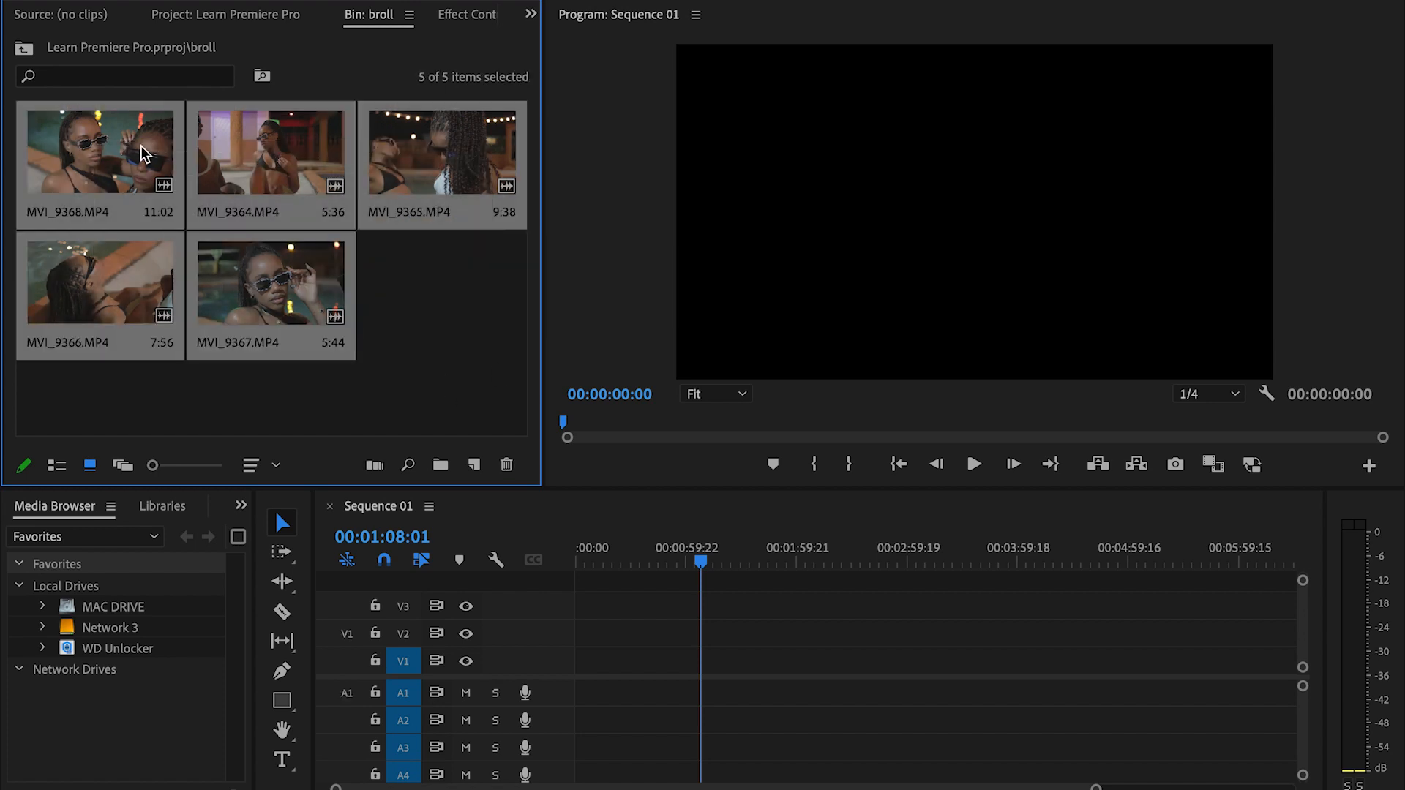
pyautogui.rightClick(257, 113)
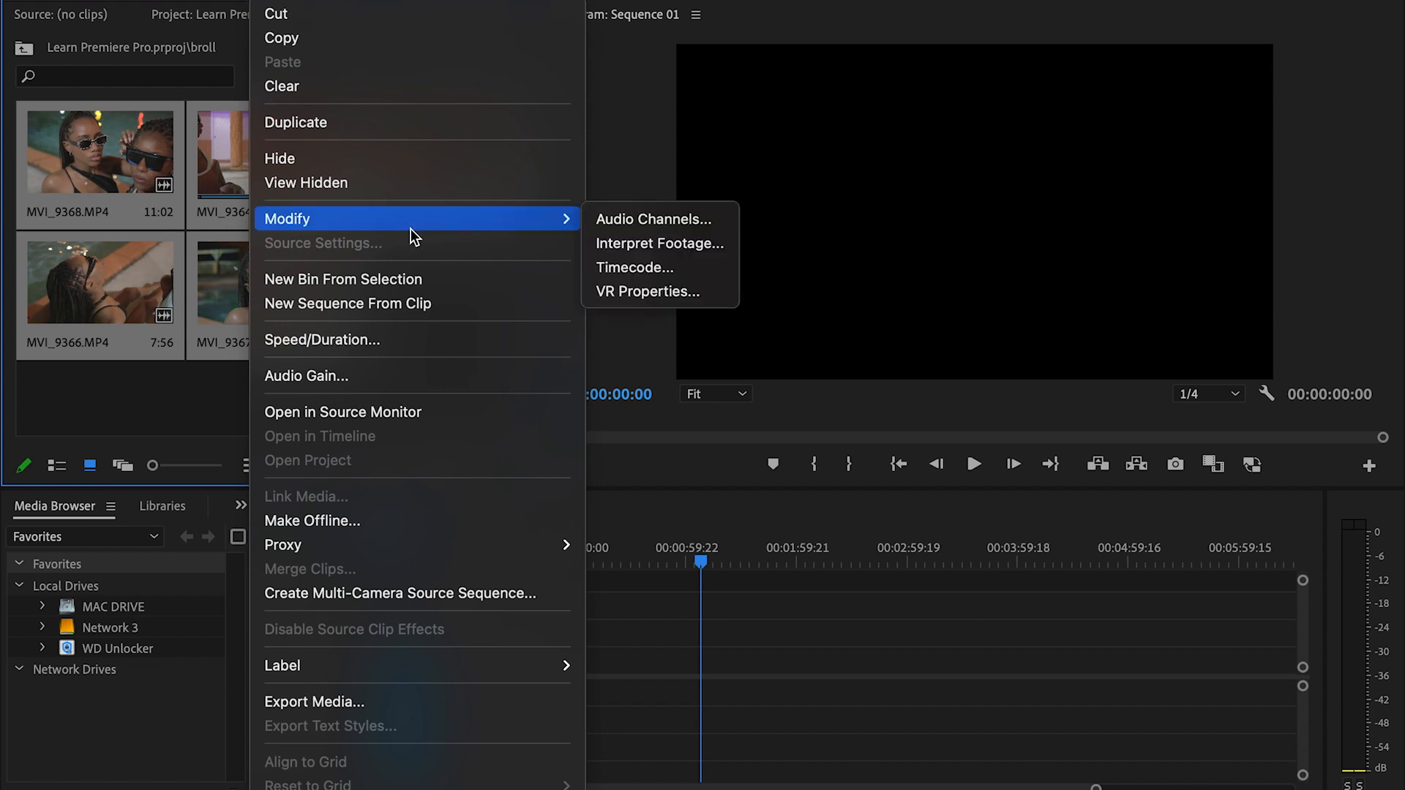
pyautogui.moveTo(558, 219)
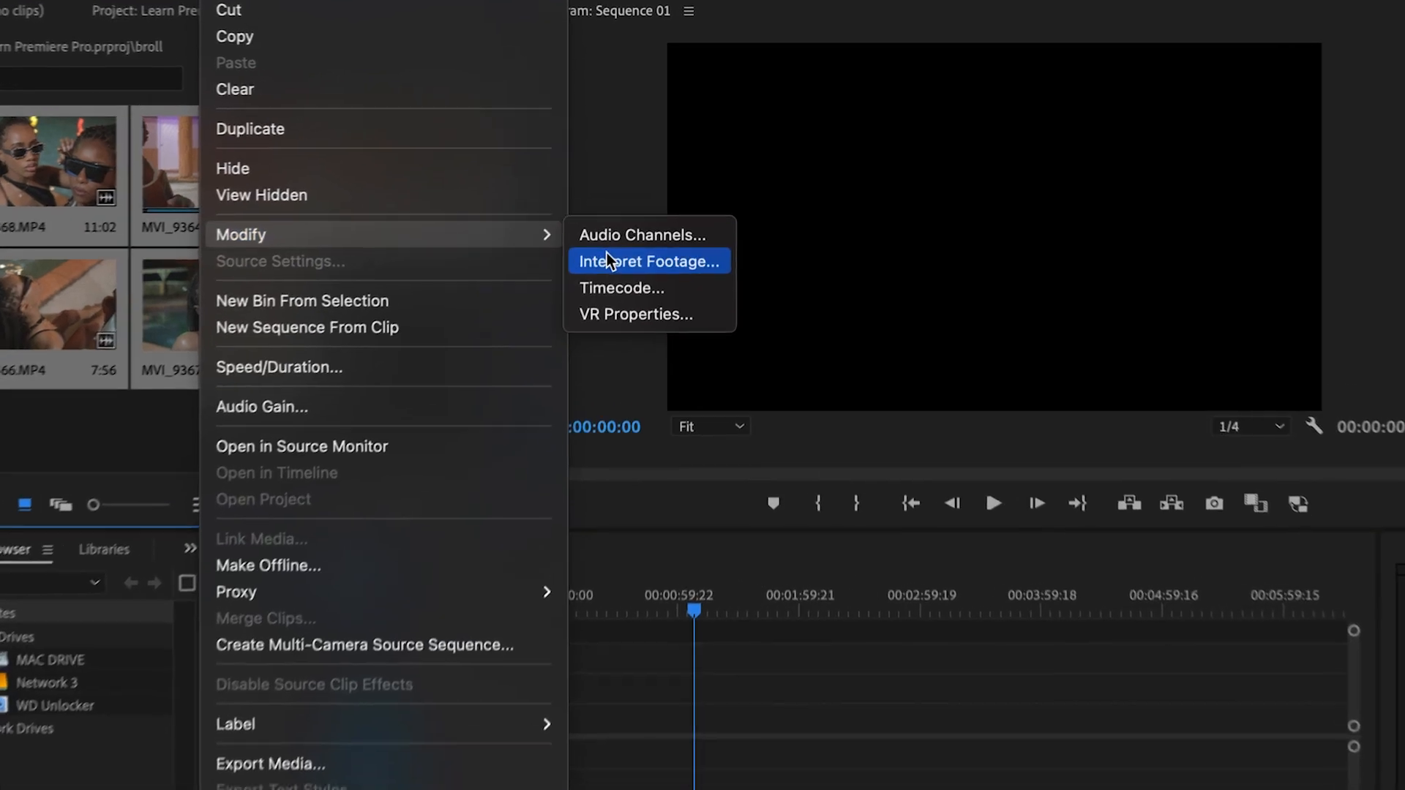
pyautogui.click(607, 261)
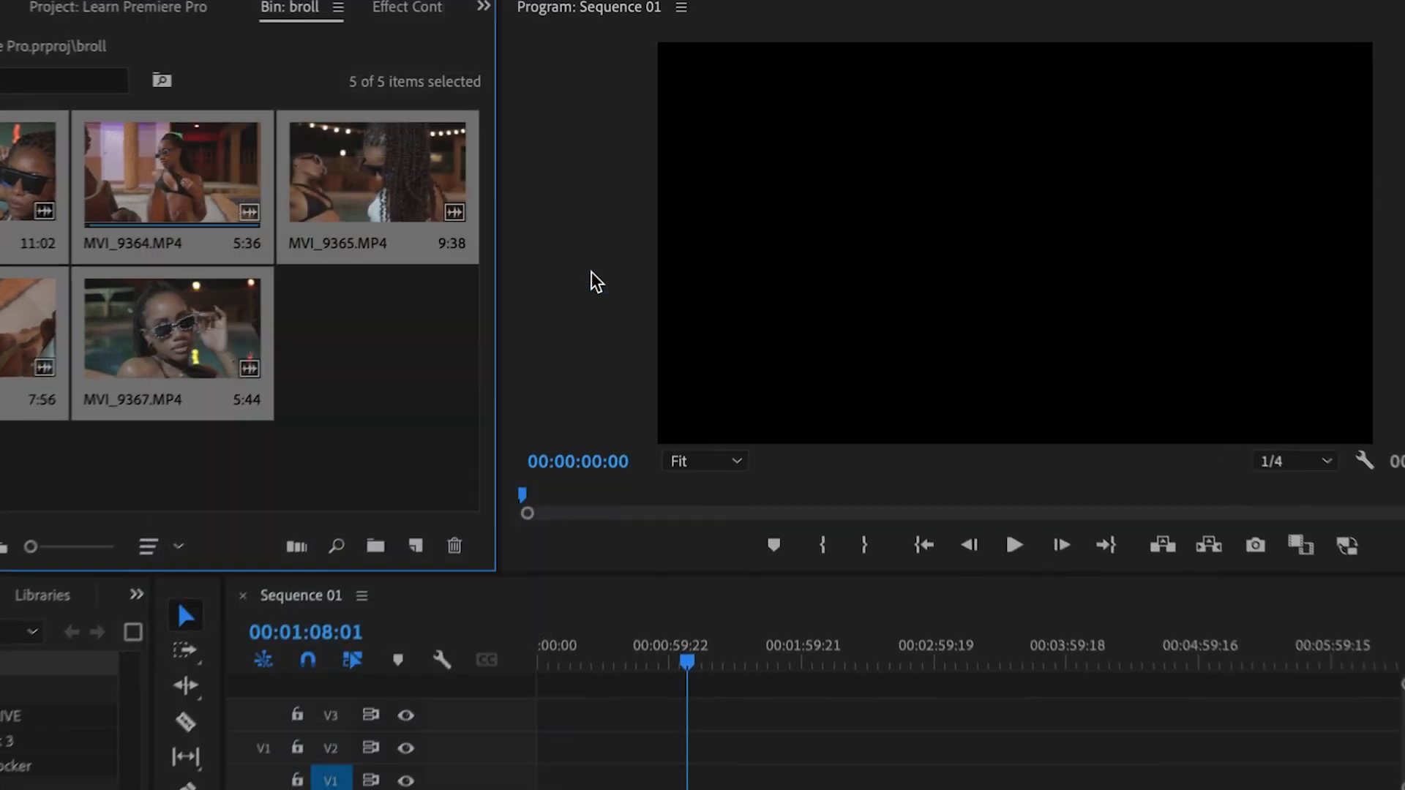
pyautogui.click(410, 202)
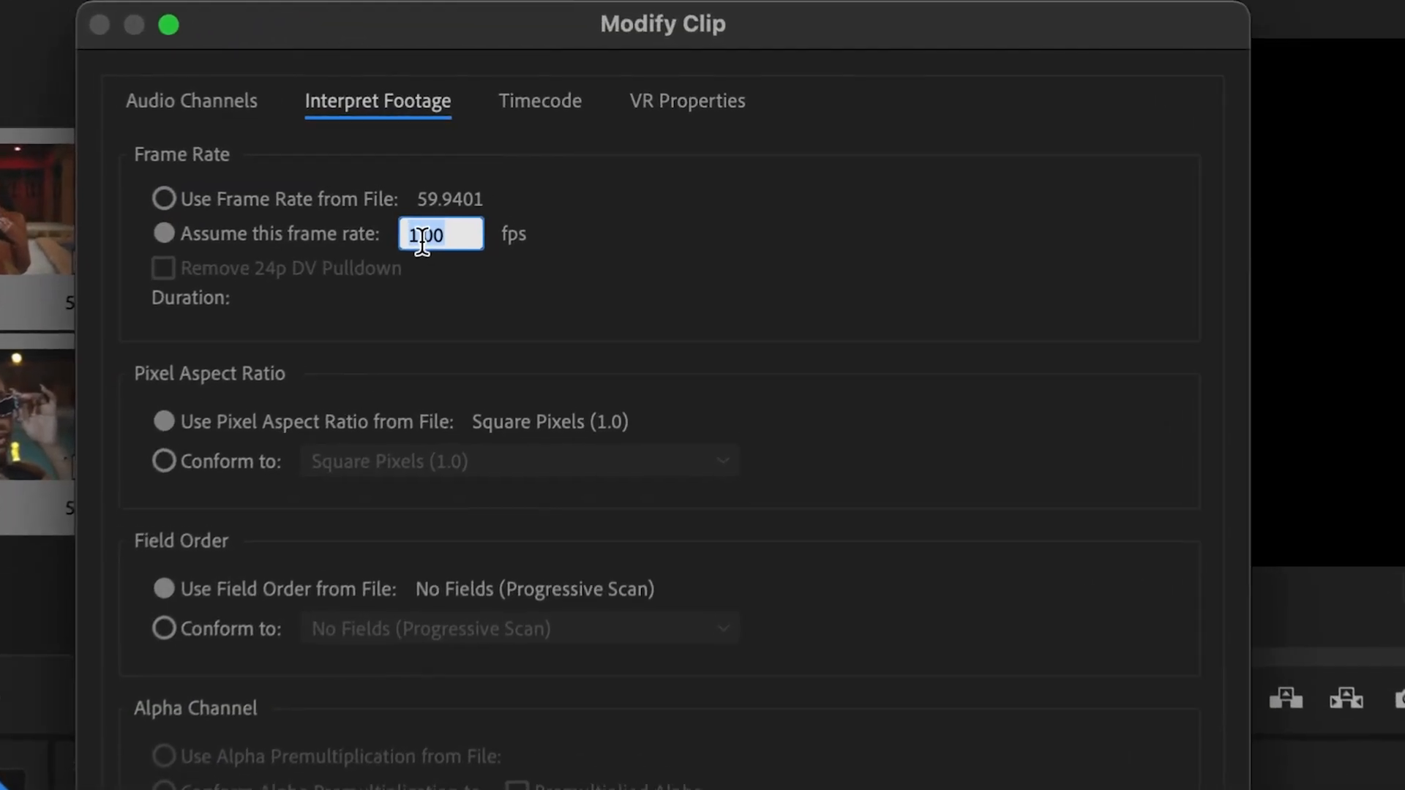
pyautogui.write('23.976')
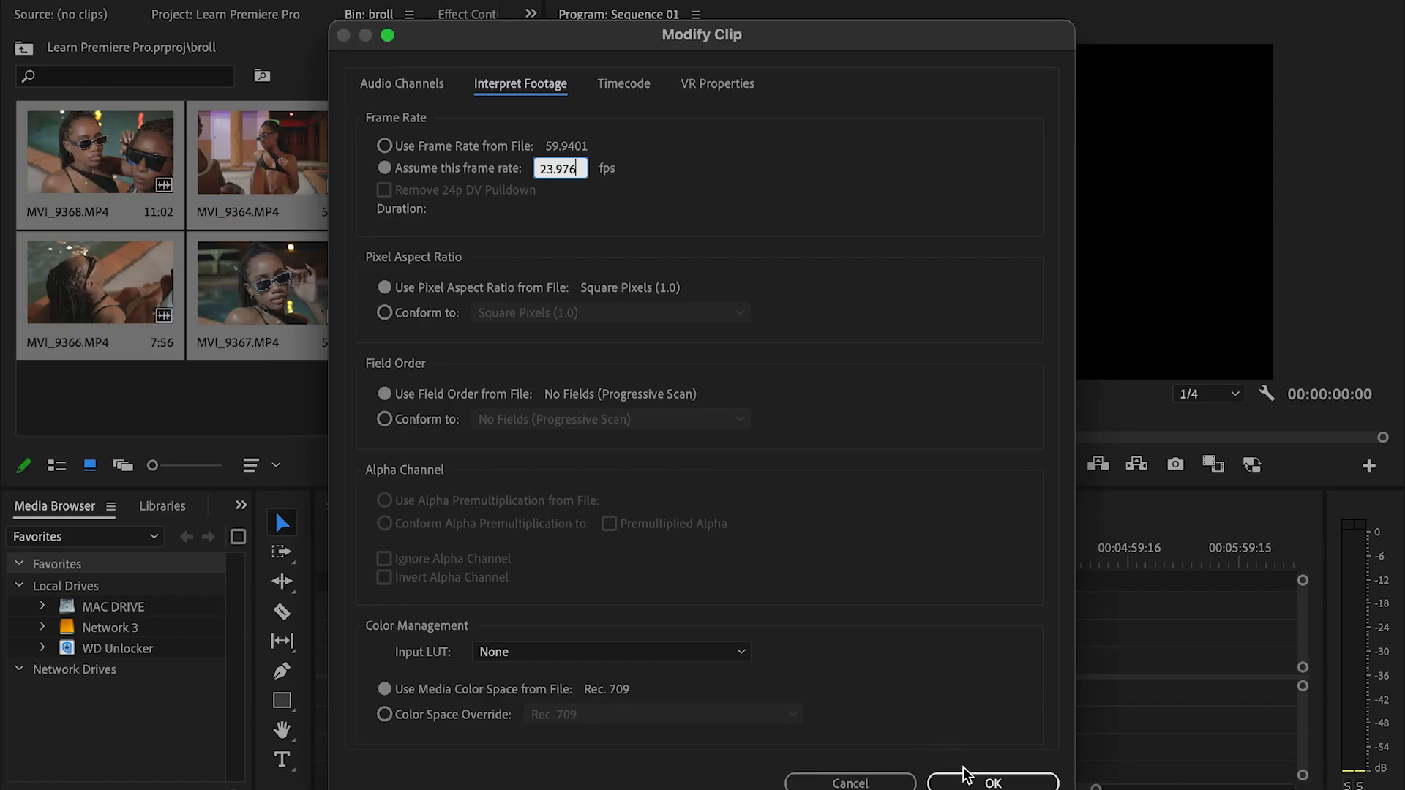
pyautogui.click(970, 773)
pyautogui.click(430, 311)
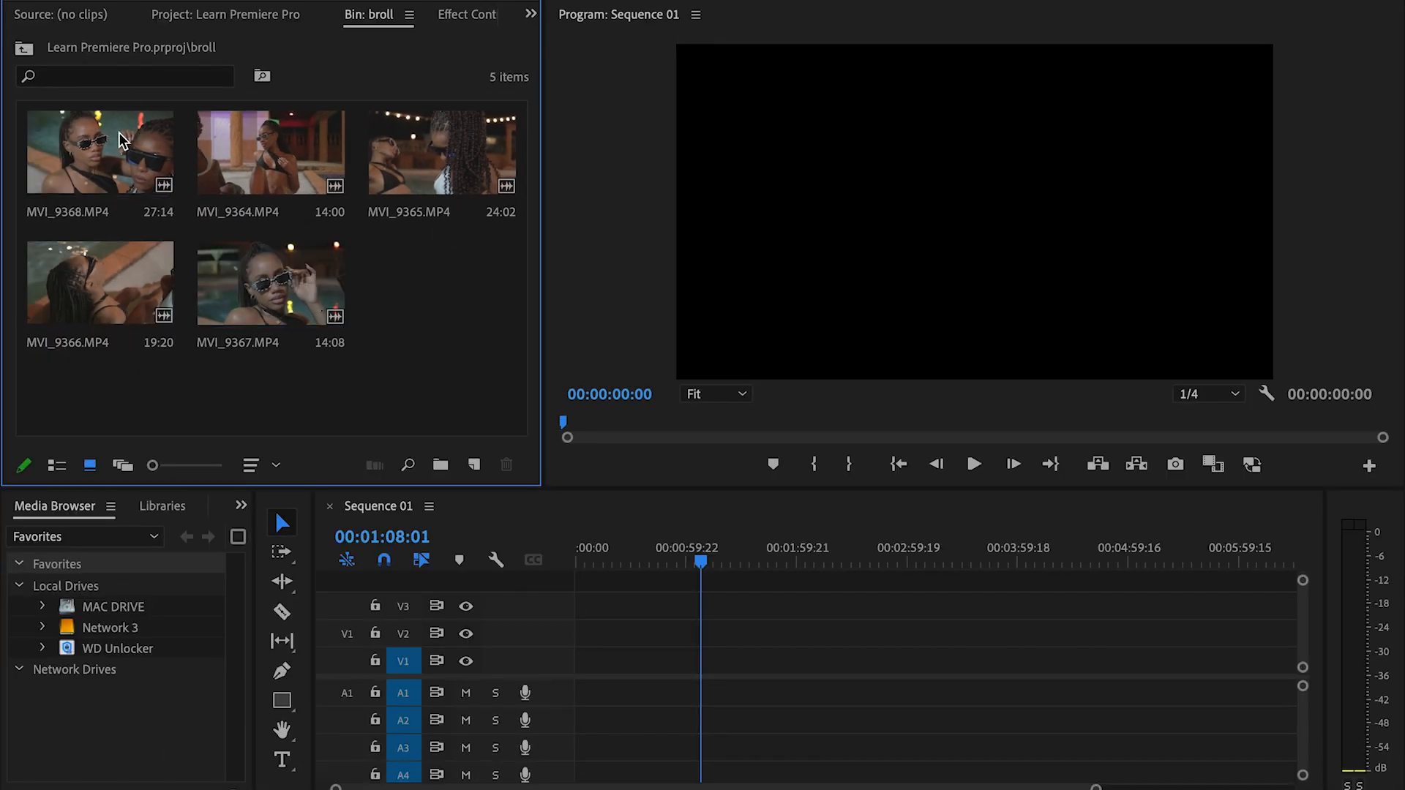
# Load MVI_9366.MP4 as the source, mark an In point at 00:00:06:10, and place only its video at the start of V2
pyautogui.doubleClick(67, 292)
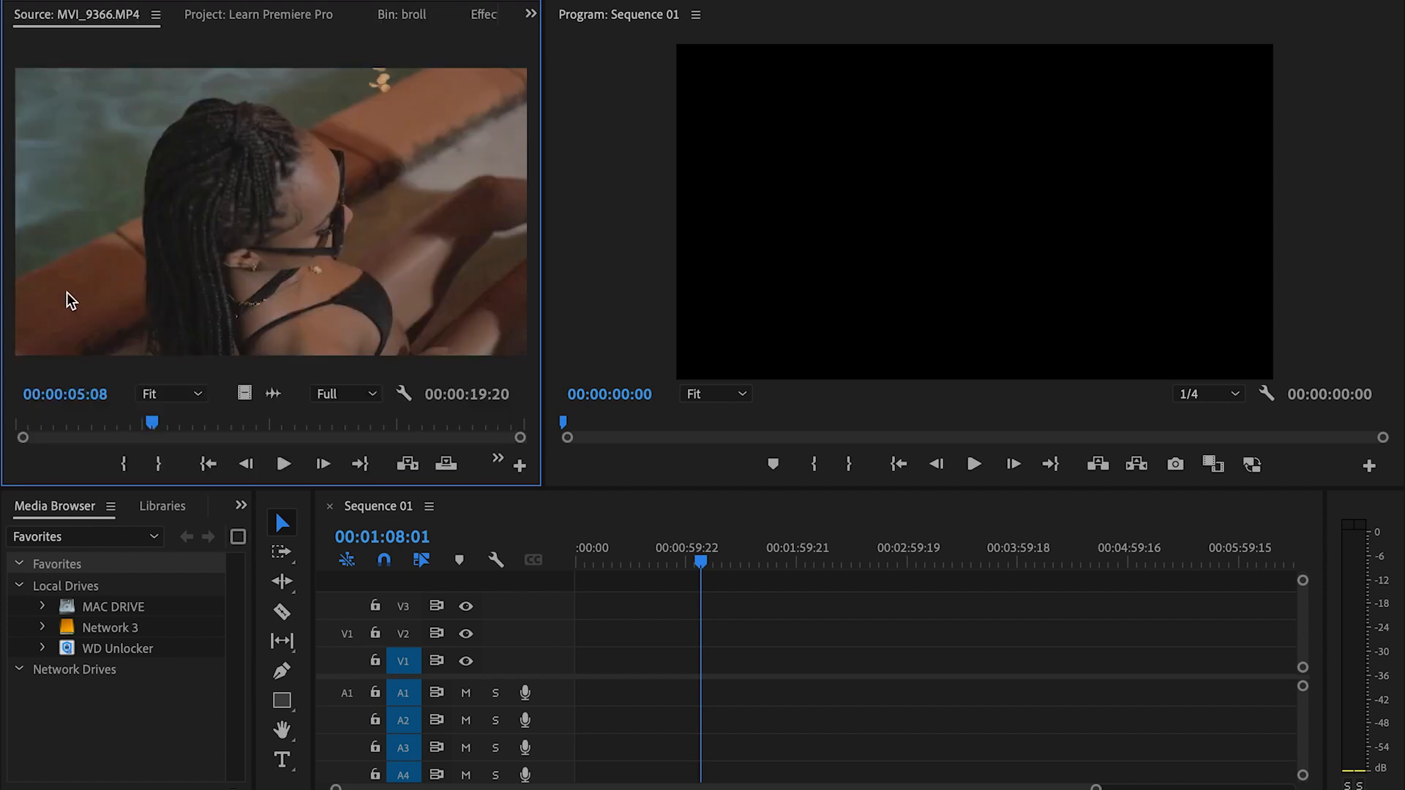
pyautogui.moveTo(99, 421); pyautogui.dragTo(182, 411)
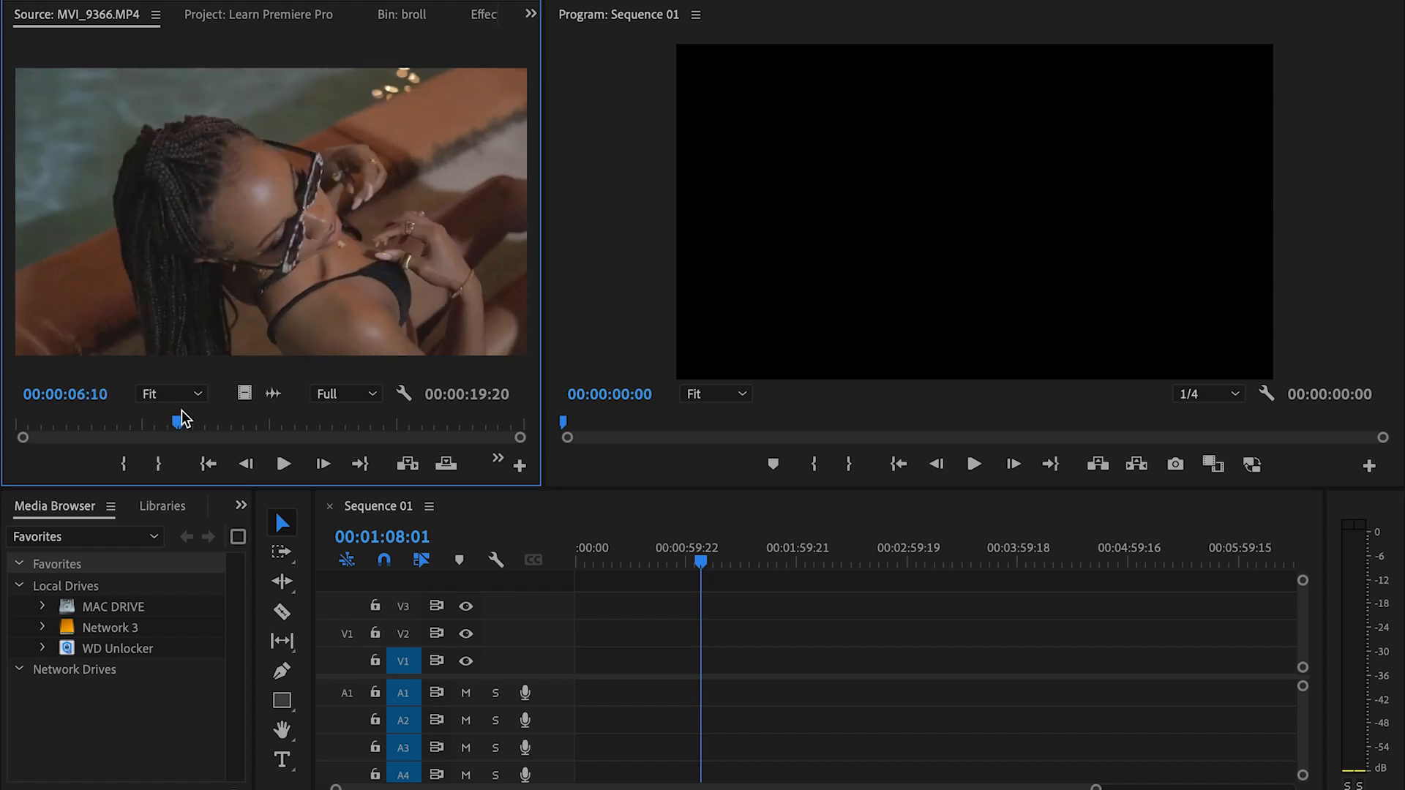
pyautogui.click(126, 466)
pyautogui.moveTo(246, 394); pyautogui.dragTo(574, 627)
pyautogui.moveTo(608, 566); pyautogui.dragTo(583, 569)
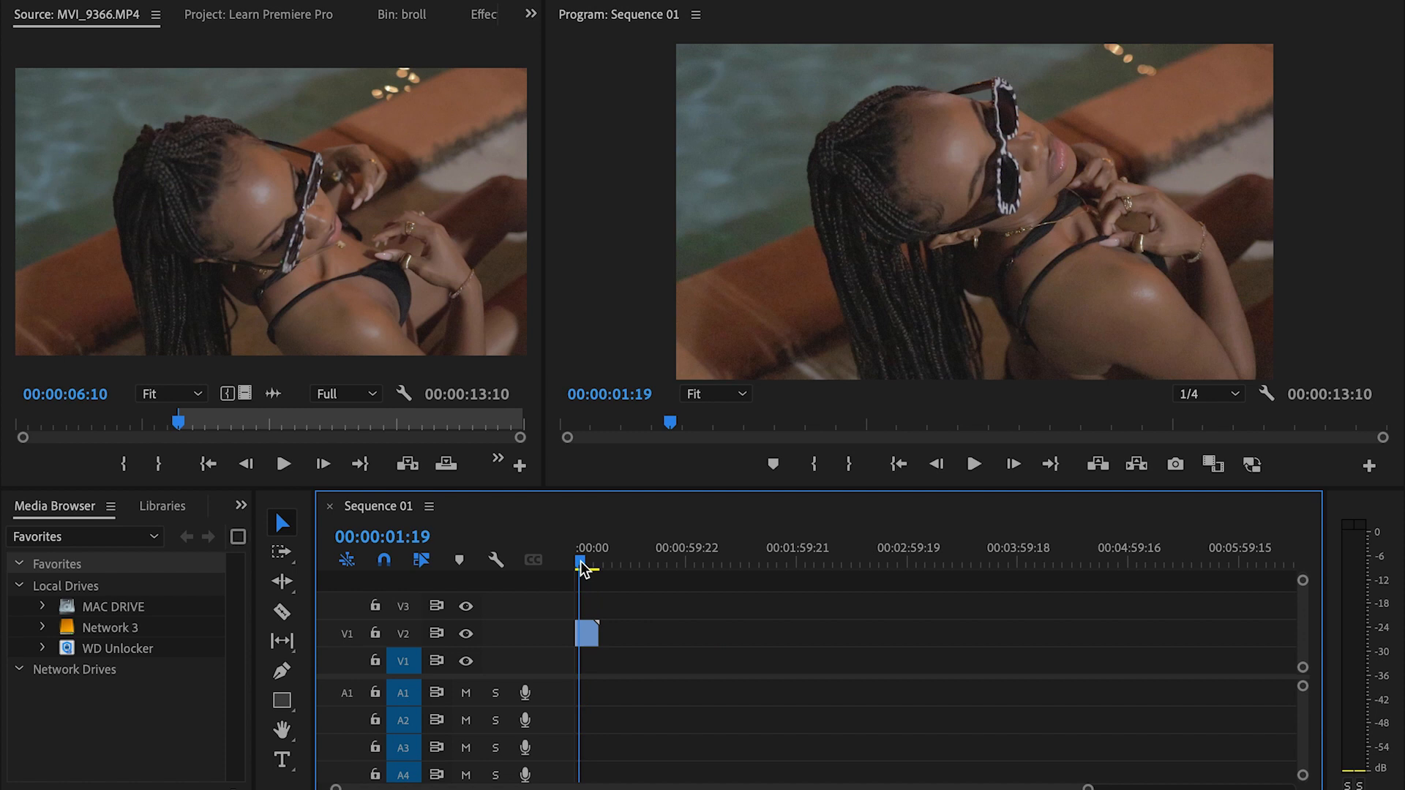
pyautogui.press('=')
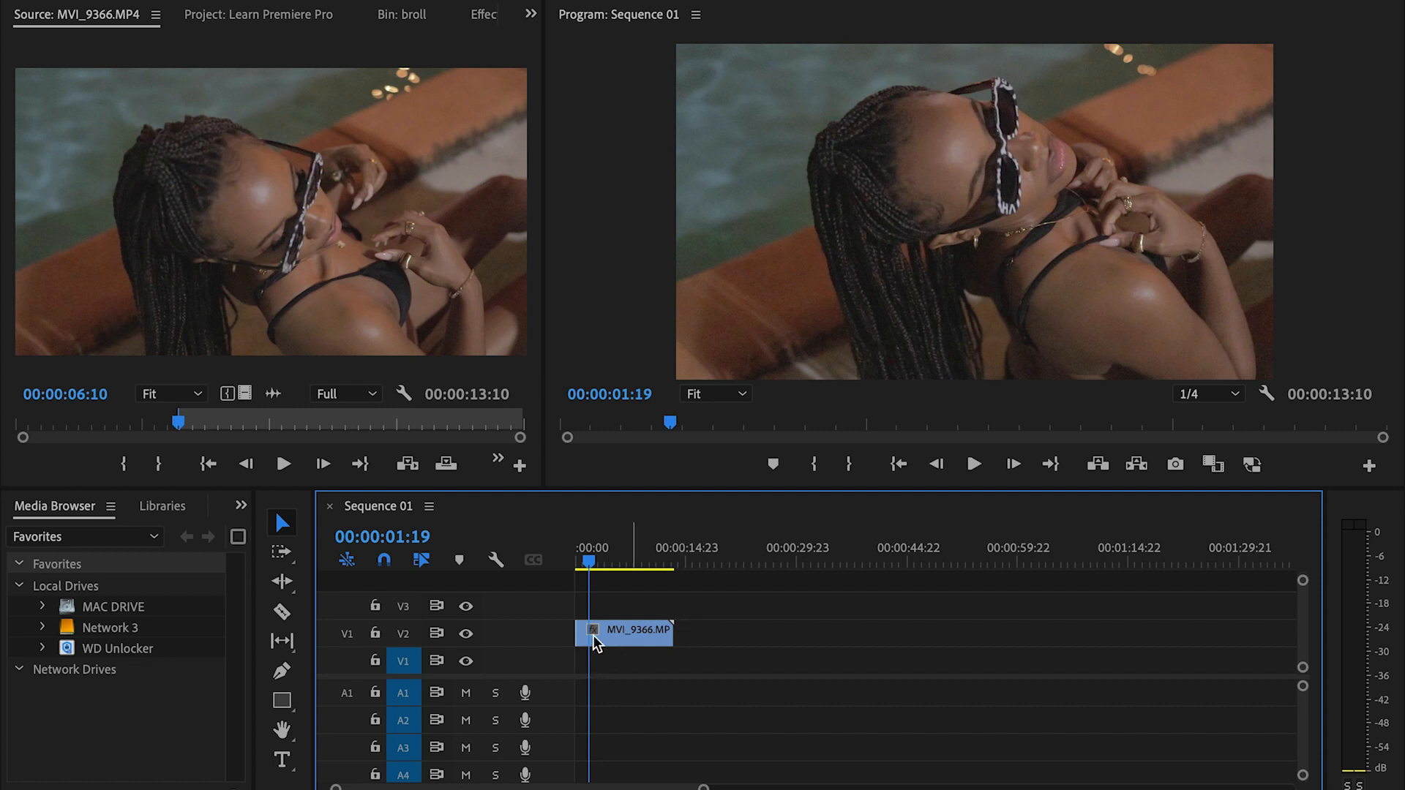
# Add the marked MVI_9366.MP4 segment with its audio after the first clip on V2, and delete that second copy
pyautogui.click(624, 636)
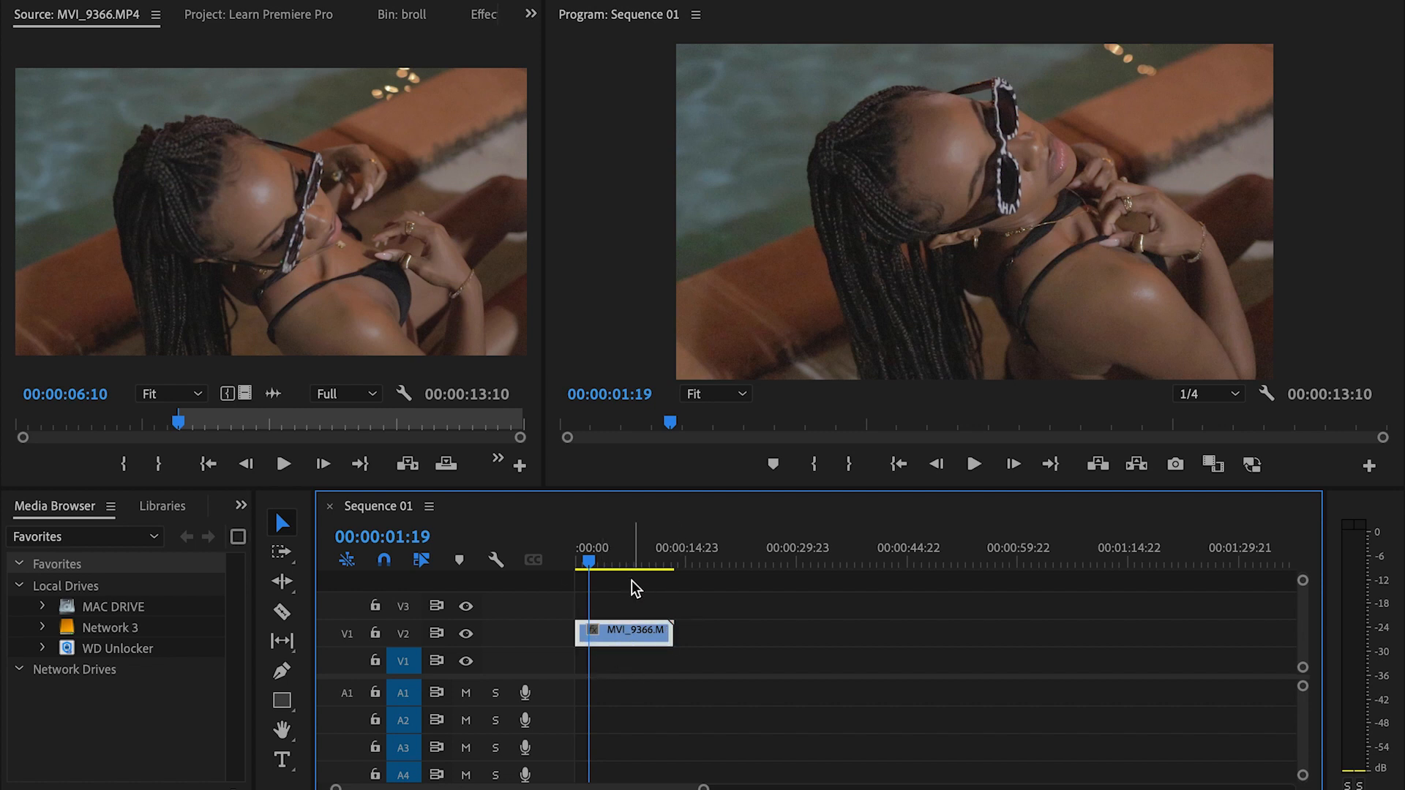
pyautogui.moveTo(267, 191); pyautogui.dragTo(699, 635)
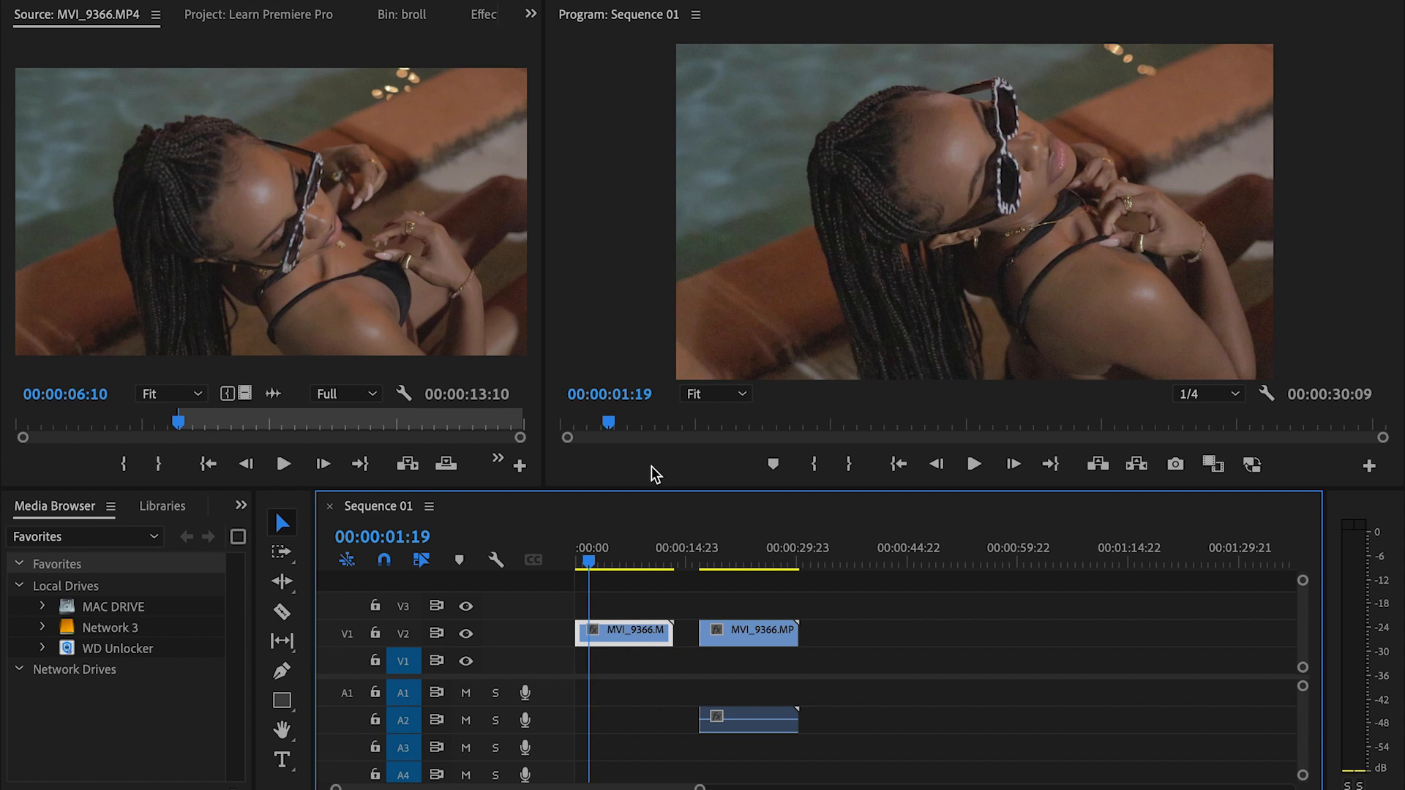
pyautogui.click(756, 637)
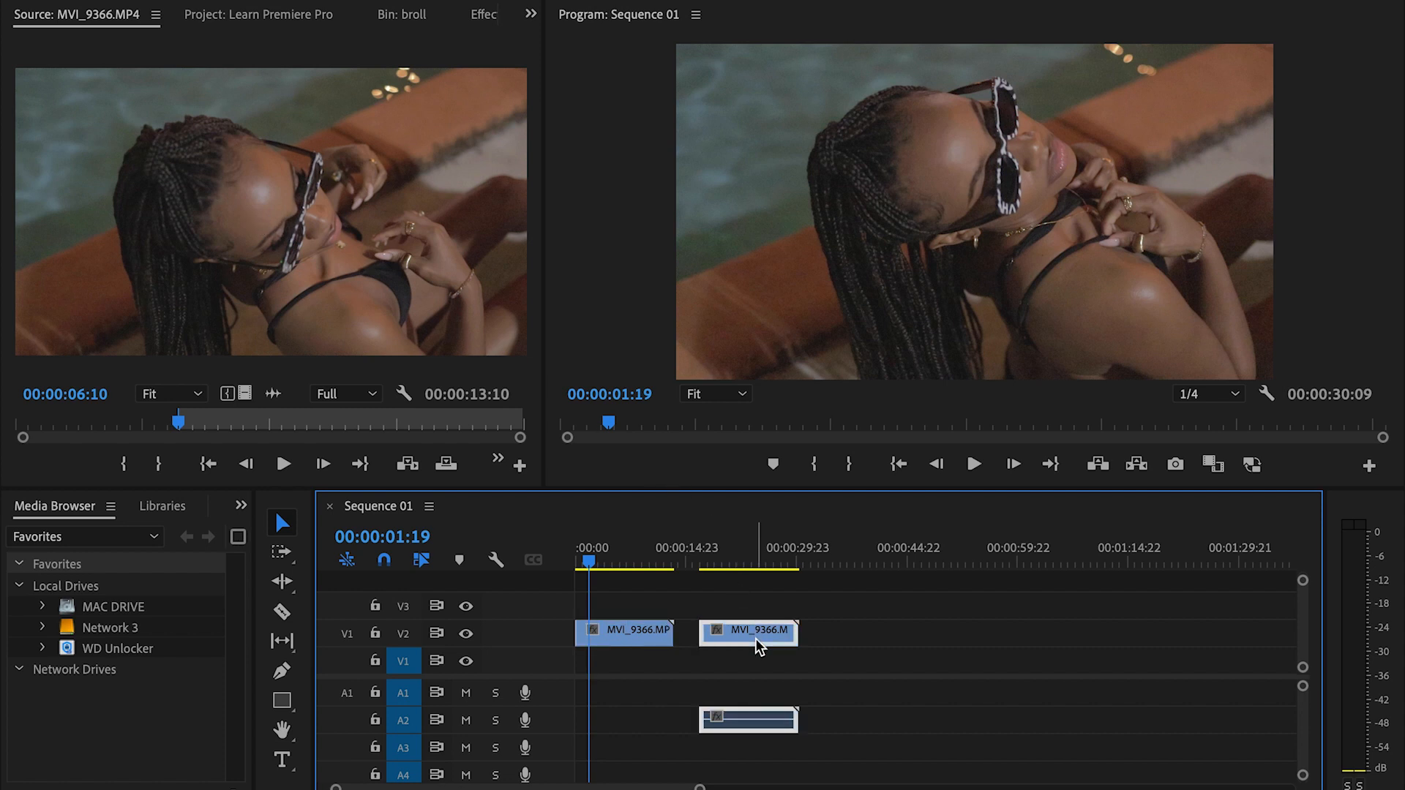
pyautogui.press('Delete')
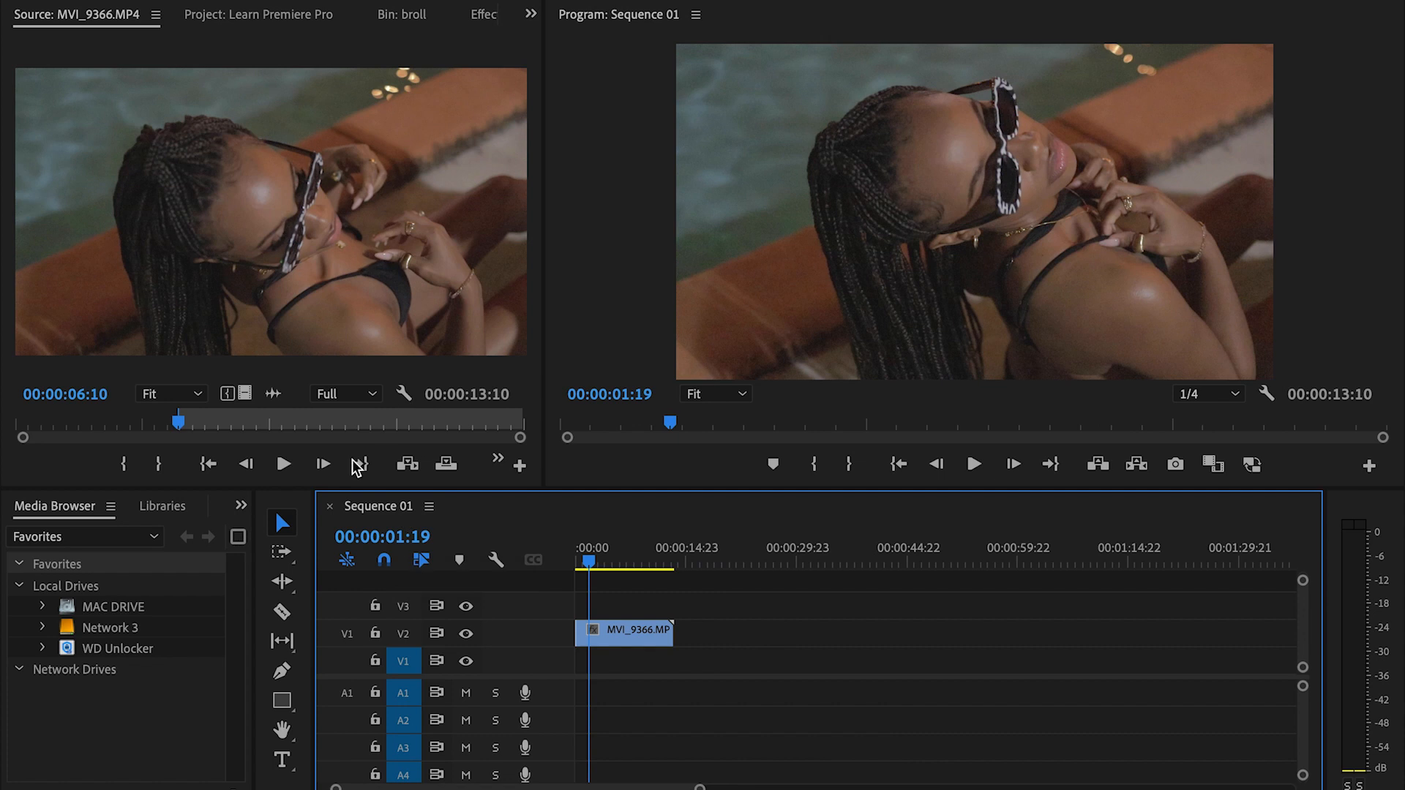
# Maximize the source monitor to view MVI_9366.MP4 larger and restore the normal layout
pyautogui.click(176, 374)
pyautogui.press('`')
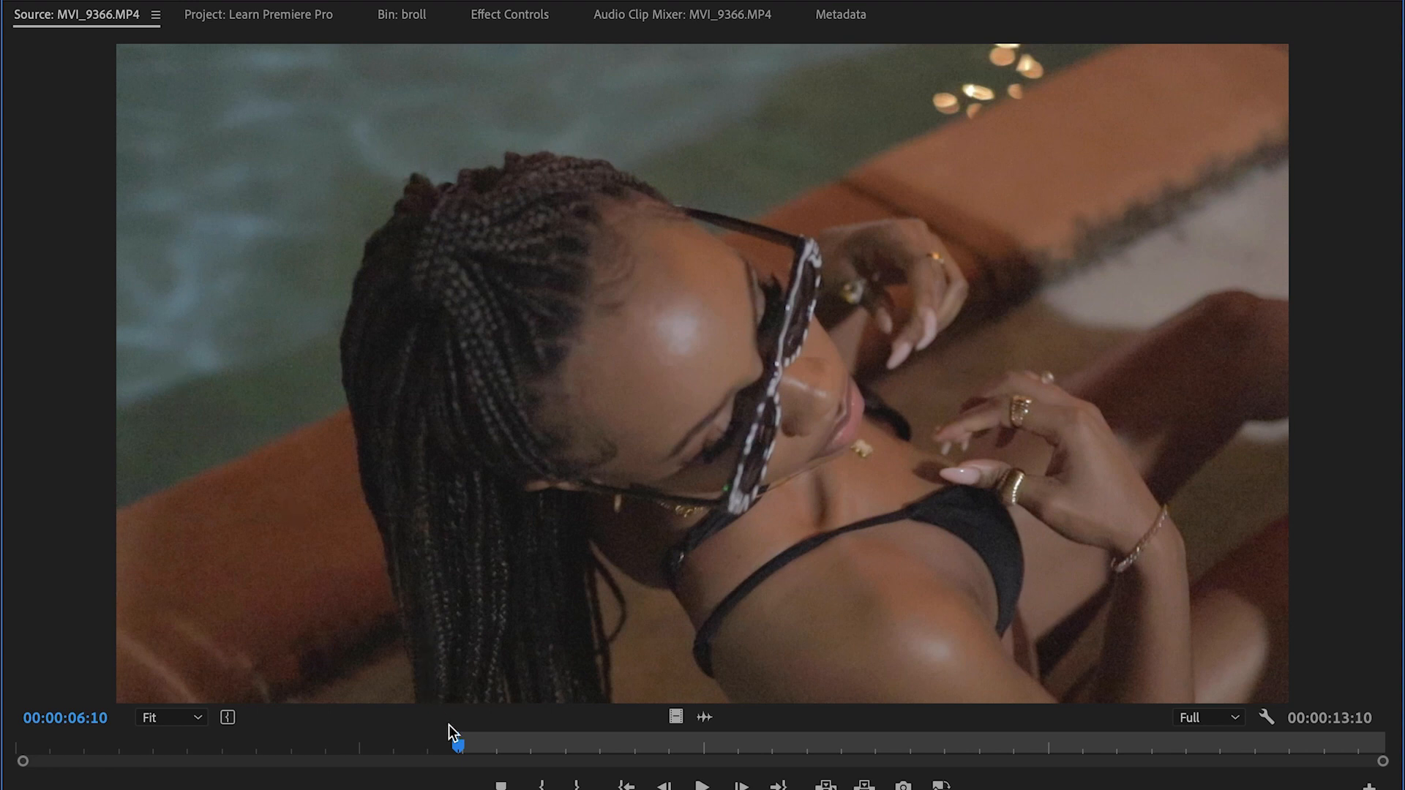
pyautogui.press('`')
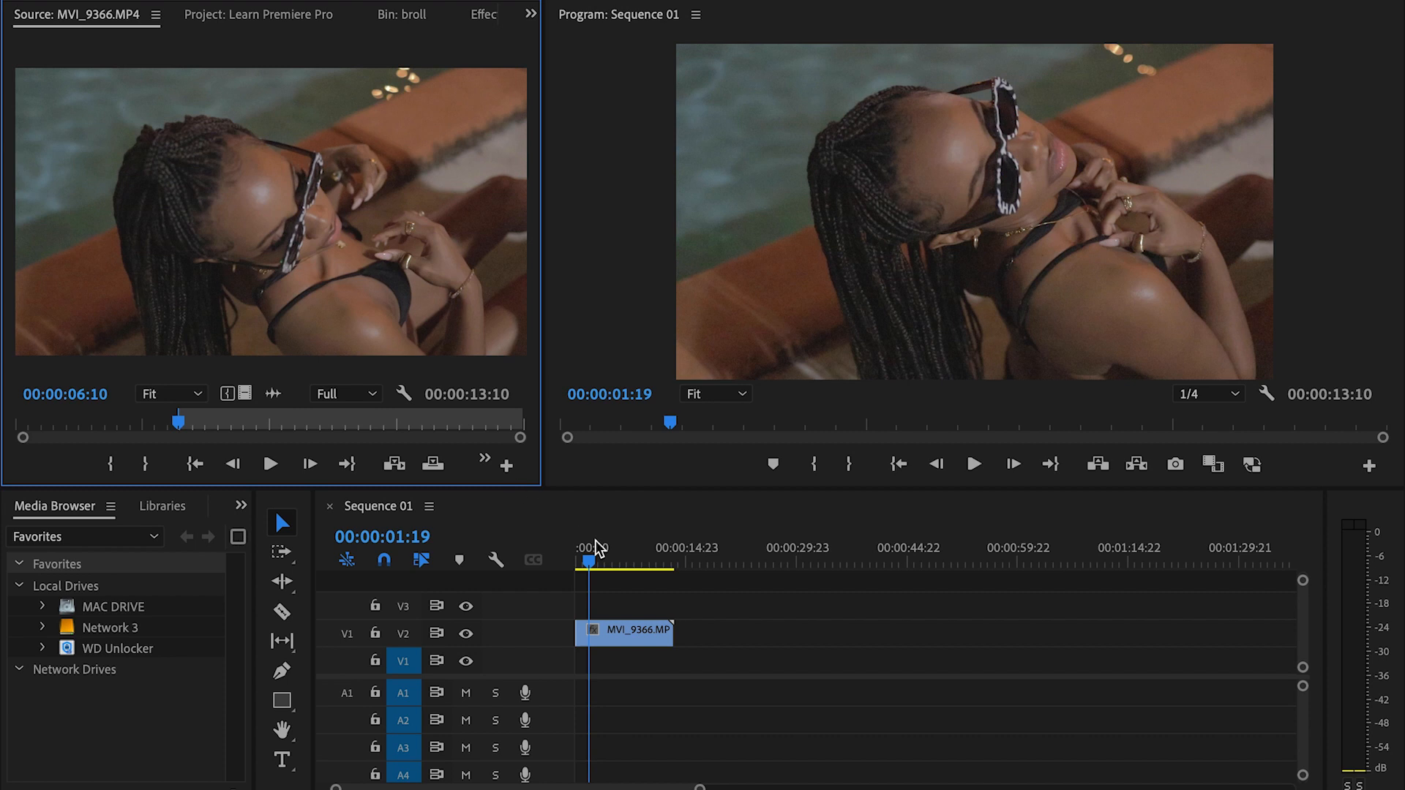
# Play Sequence 01 from its start and mark an In and Out range spanning the MVI_9366.MP4 clip
pyautogui.moveTo(618, 549); pyautogui.dragTo(450, 535)
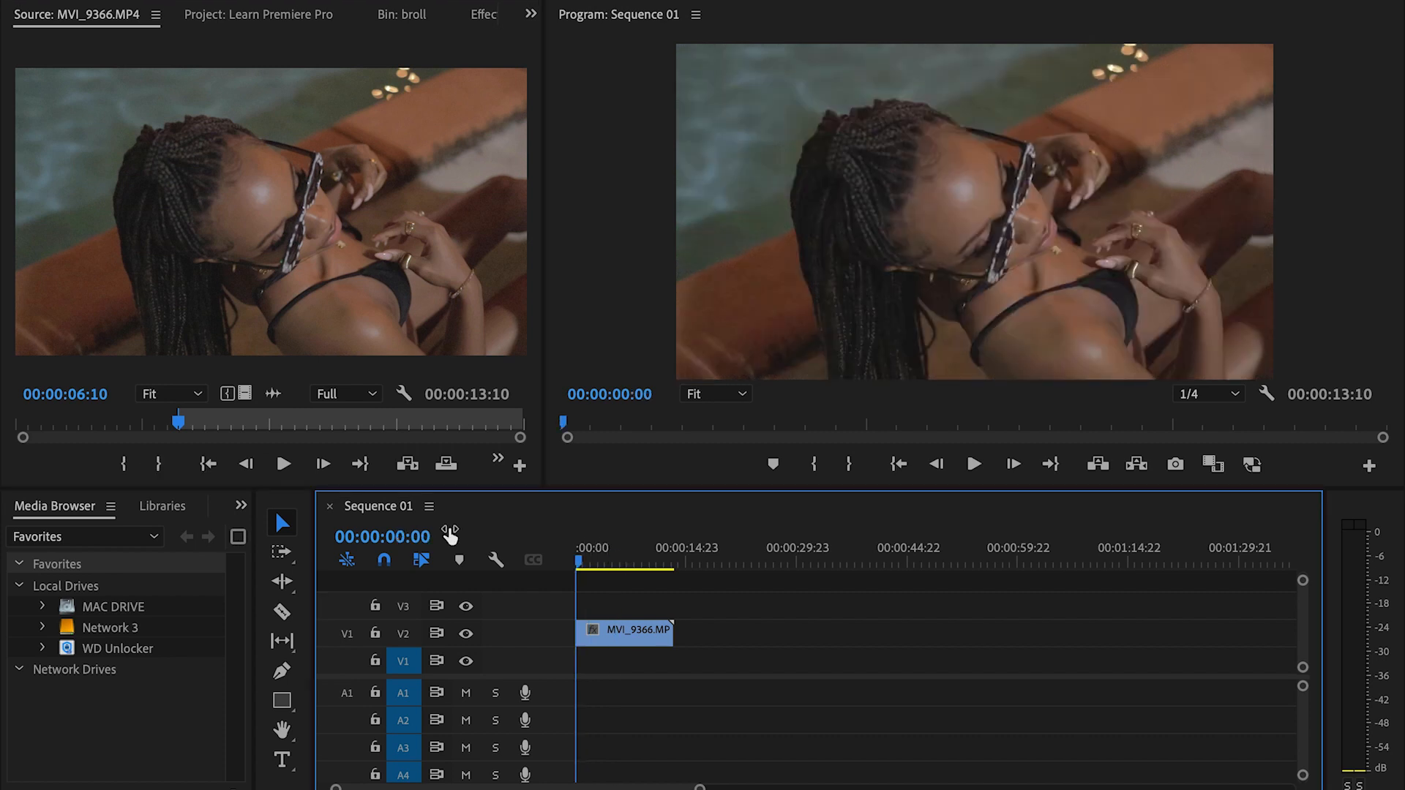
pyautogui.press('space')
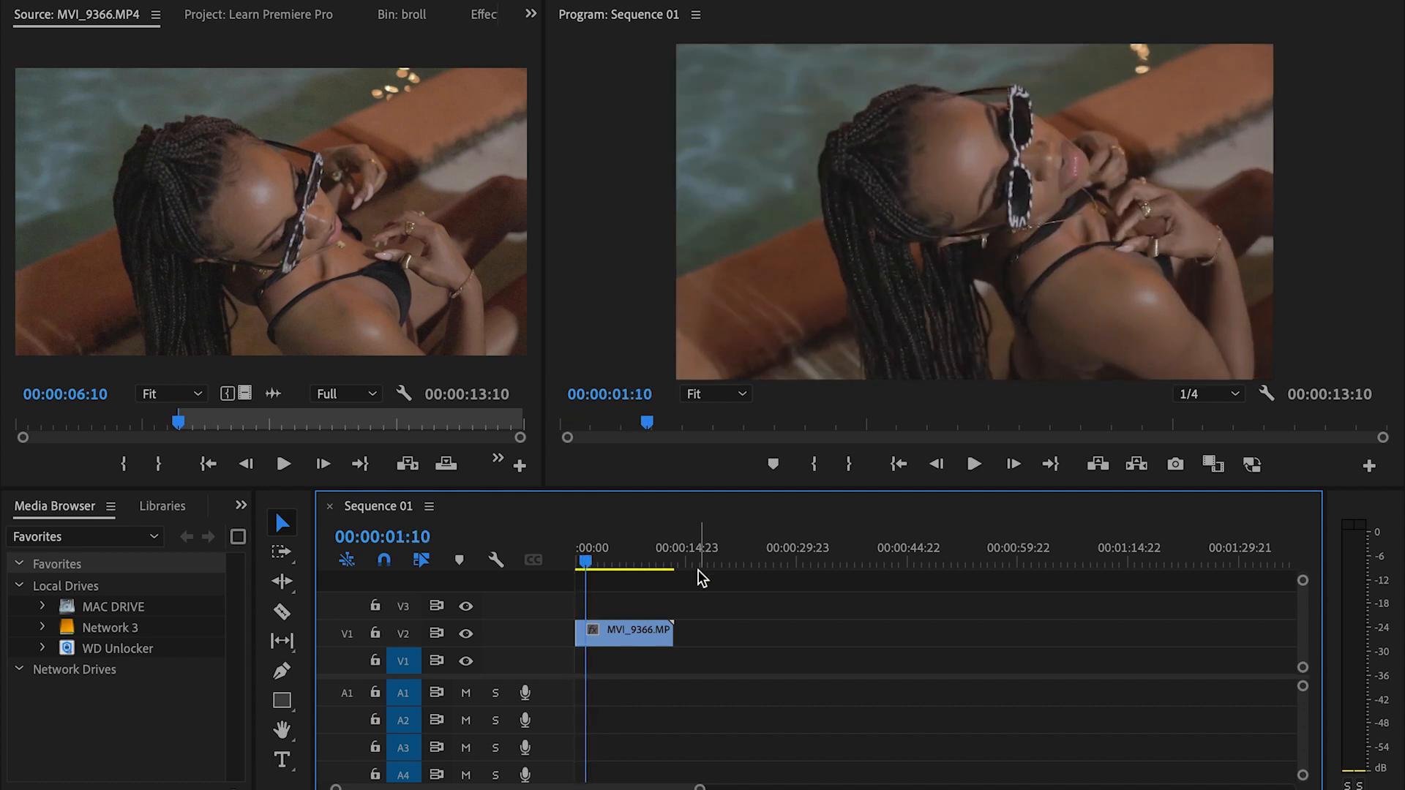
pyautogui.click(597, 630)
pyautogui.press('x')
pyautogui.click(579, 561)
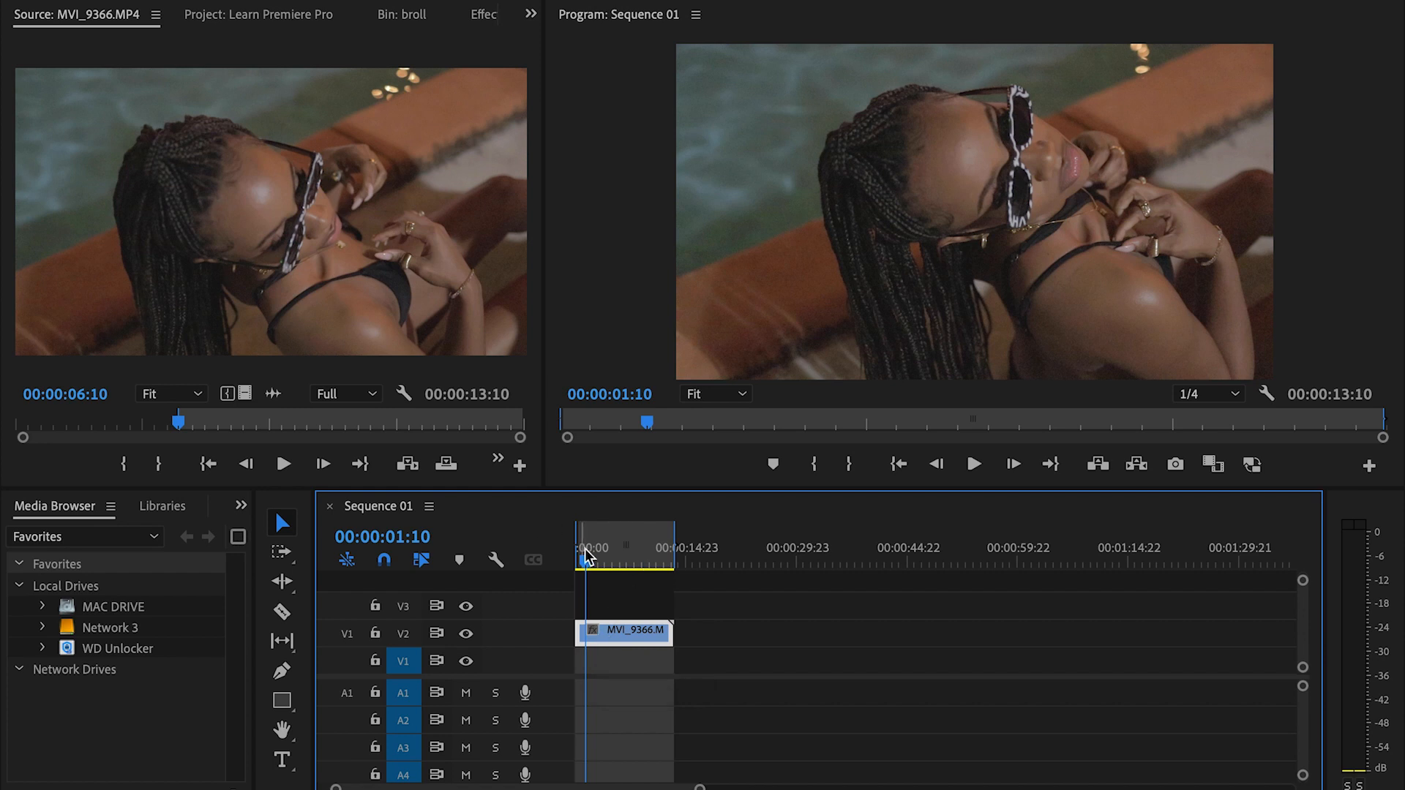
pyautogui.press('space')
pyautogui.press('space')
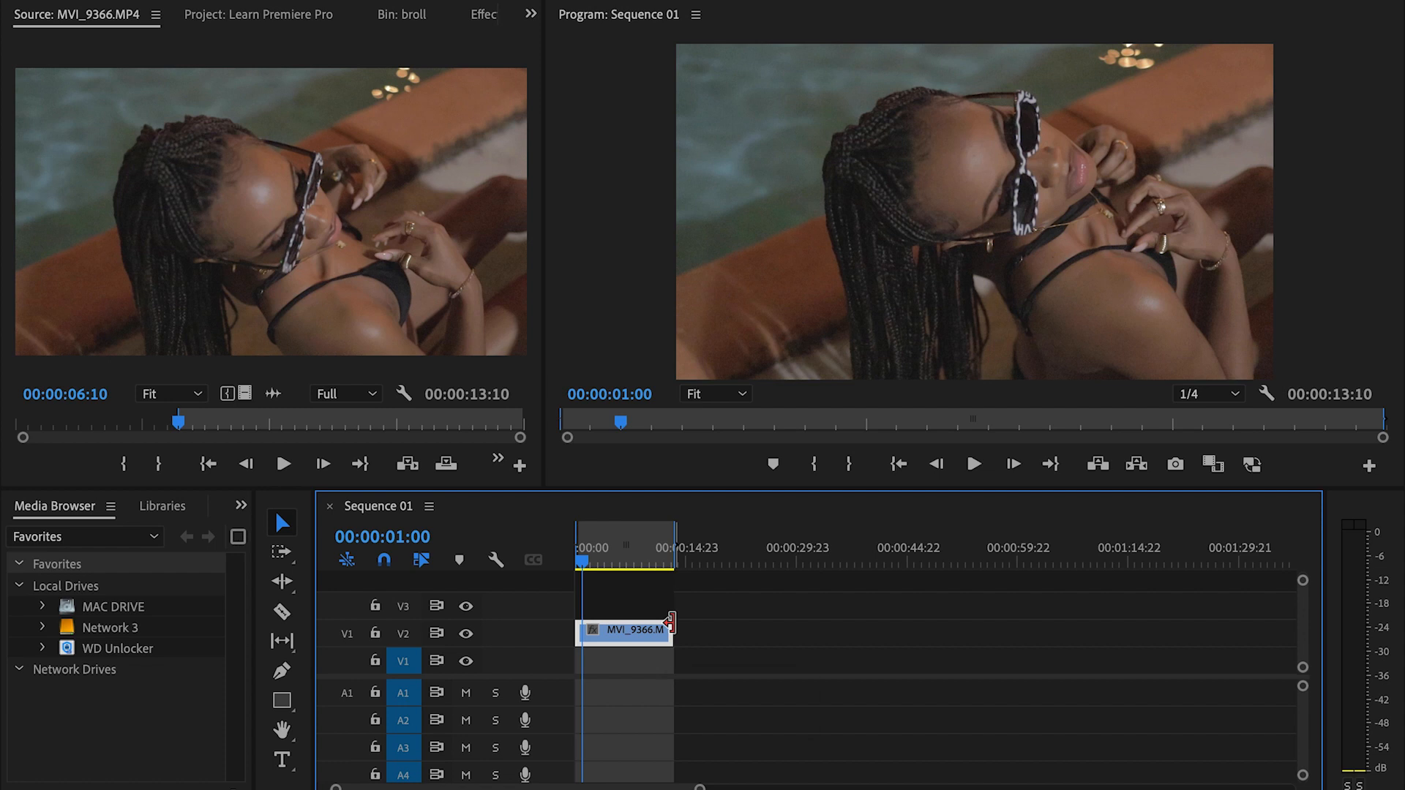
# Trim the end of MVI_9366.MP4 on V2 so the clip lasts about 5 seconds
pyautogui.press('=')
pyautogui.press('=')
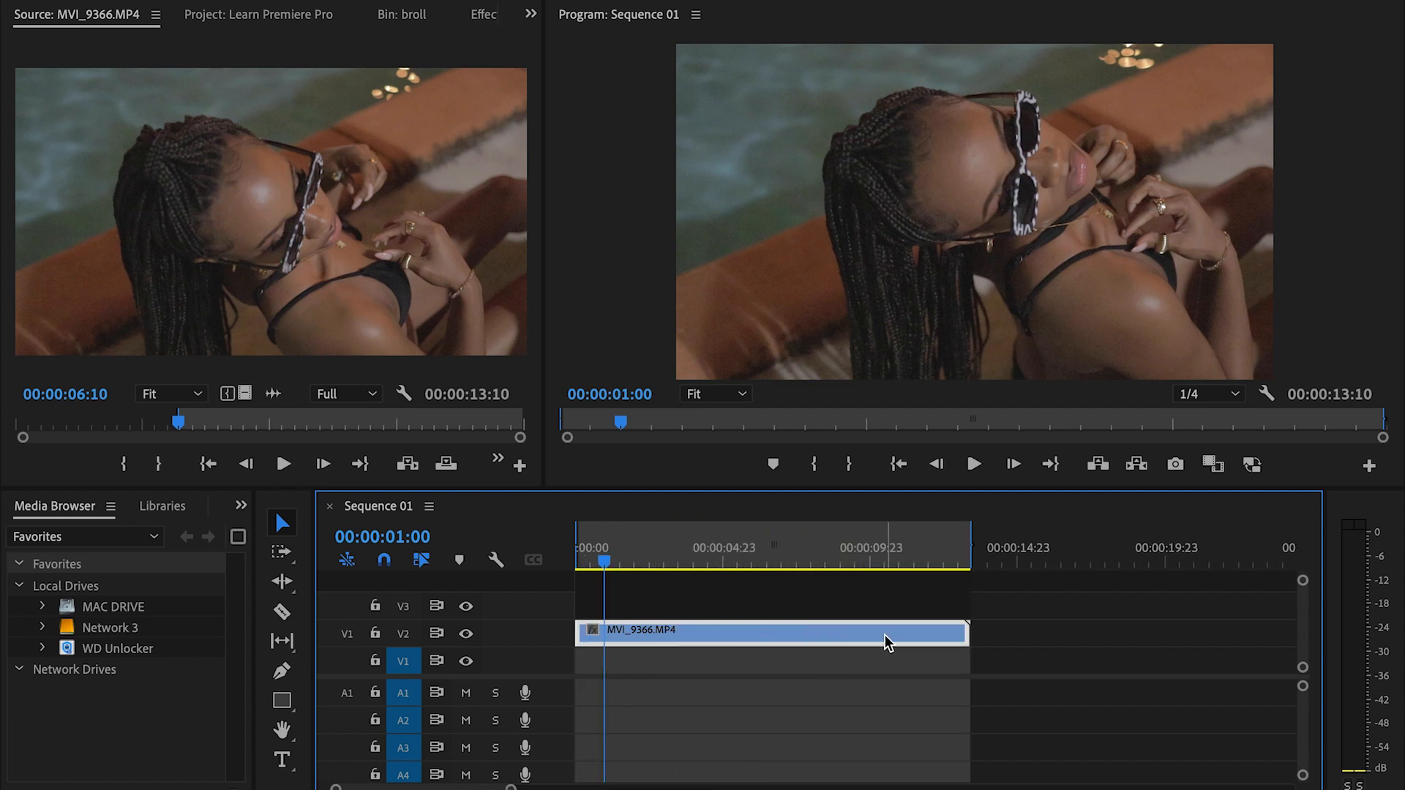
pyautogui.moveTo(958, 633); pyautogui.dragTo(718, 623)
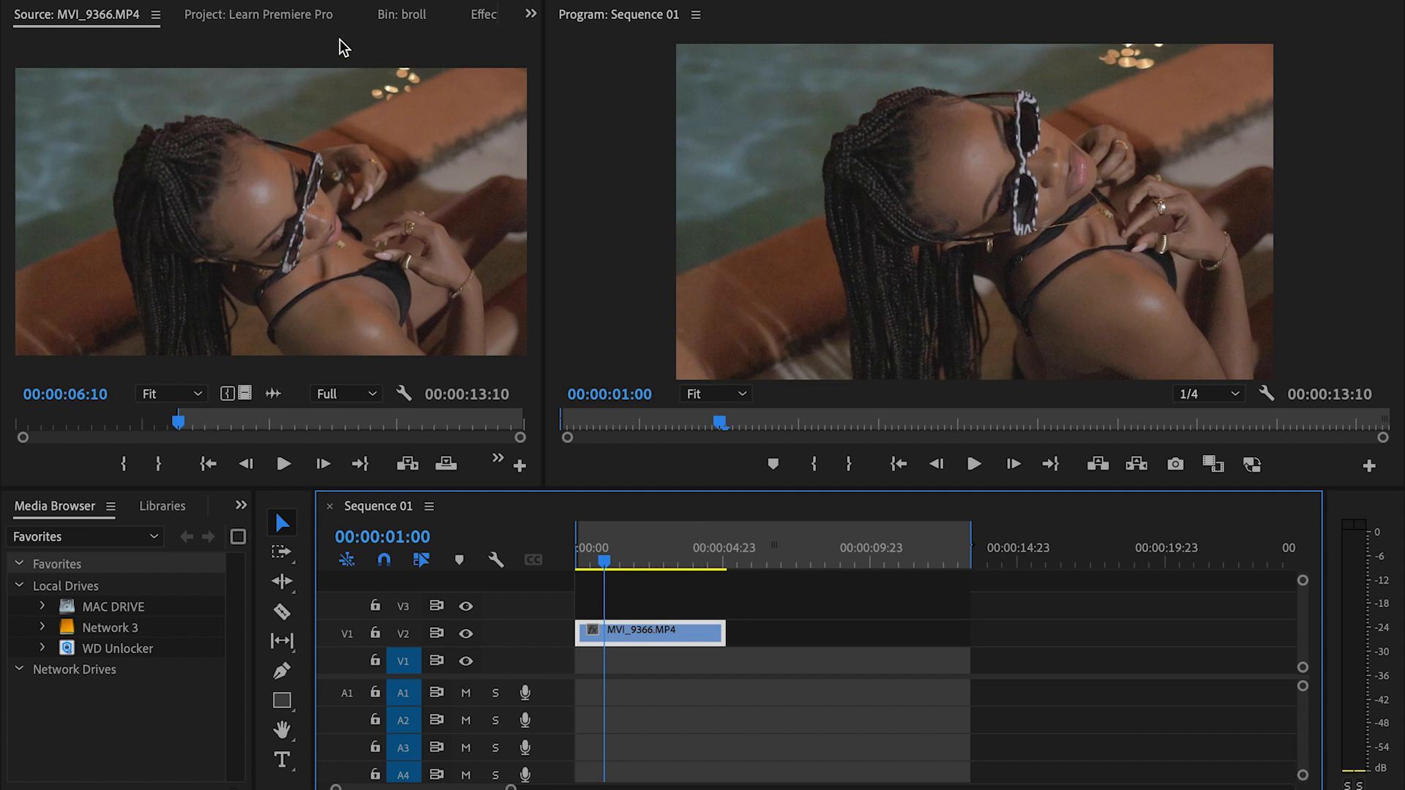
# Return to the broll bin contents and play the trimmed clip from the start of Sequence 01
pyautogui.click(386, 22)
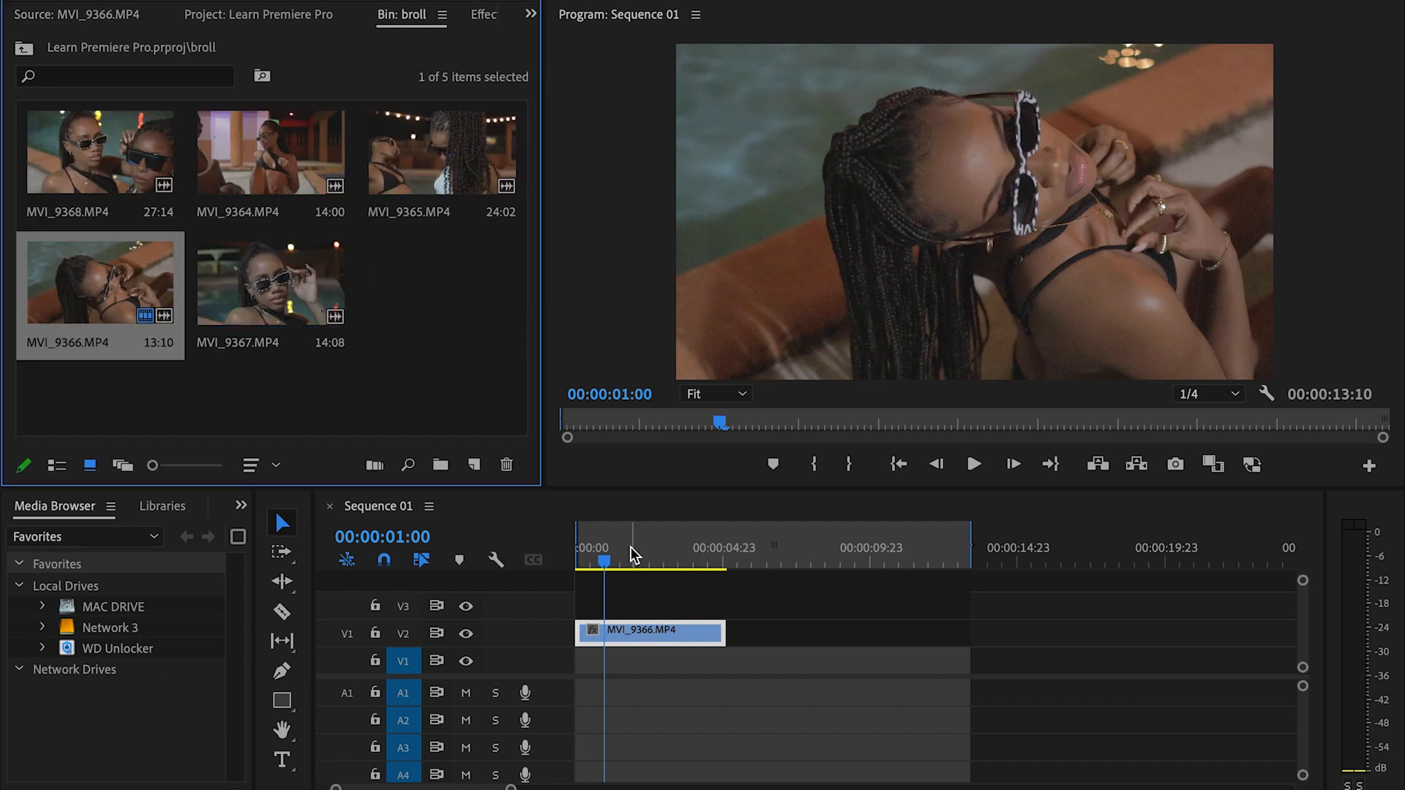
pyautogui.moveTo(634, 554); pyautogui.dragTo(531, 564)
pyautogui.press('space')
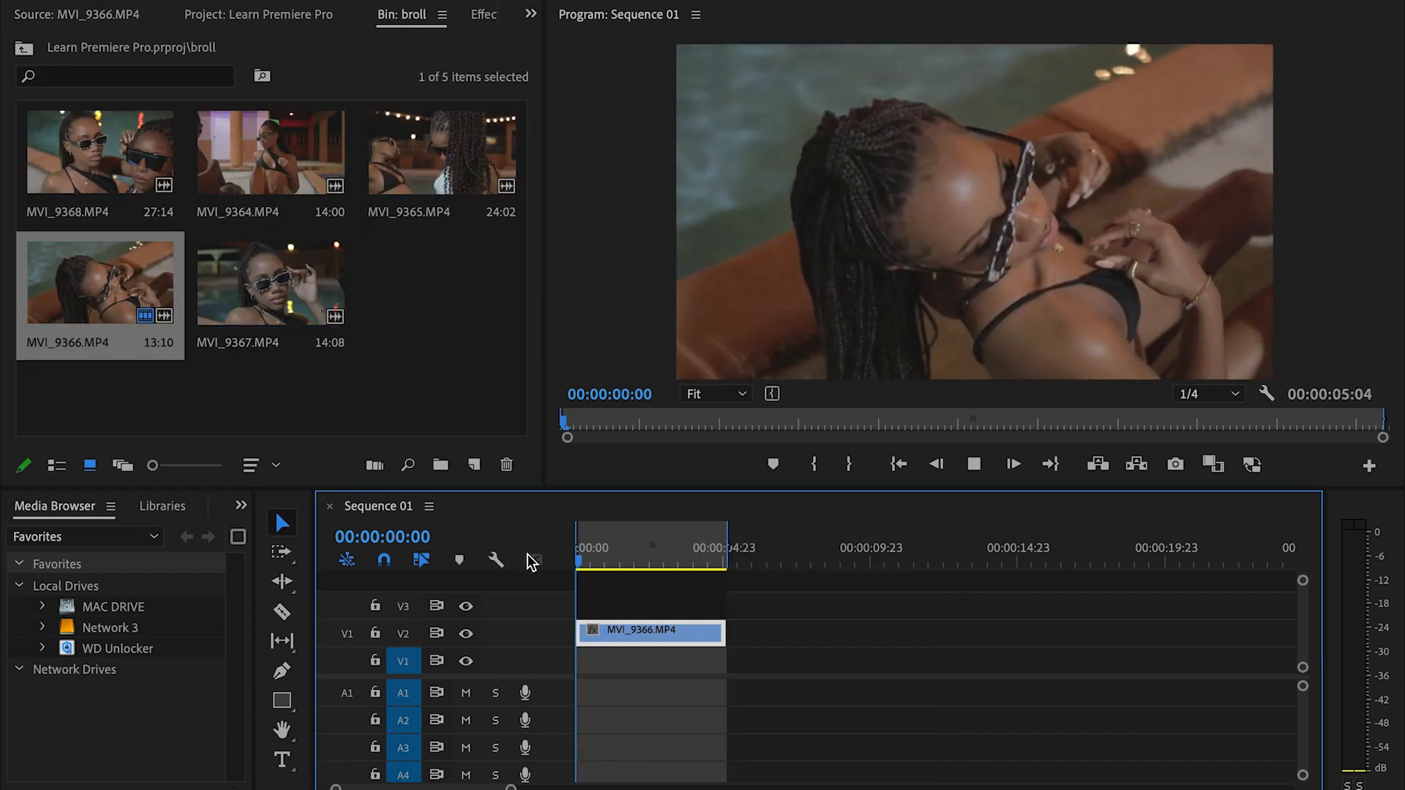
pyautogui.press('space')
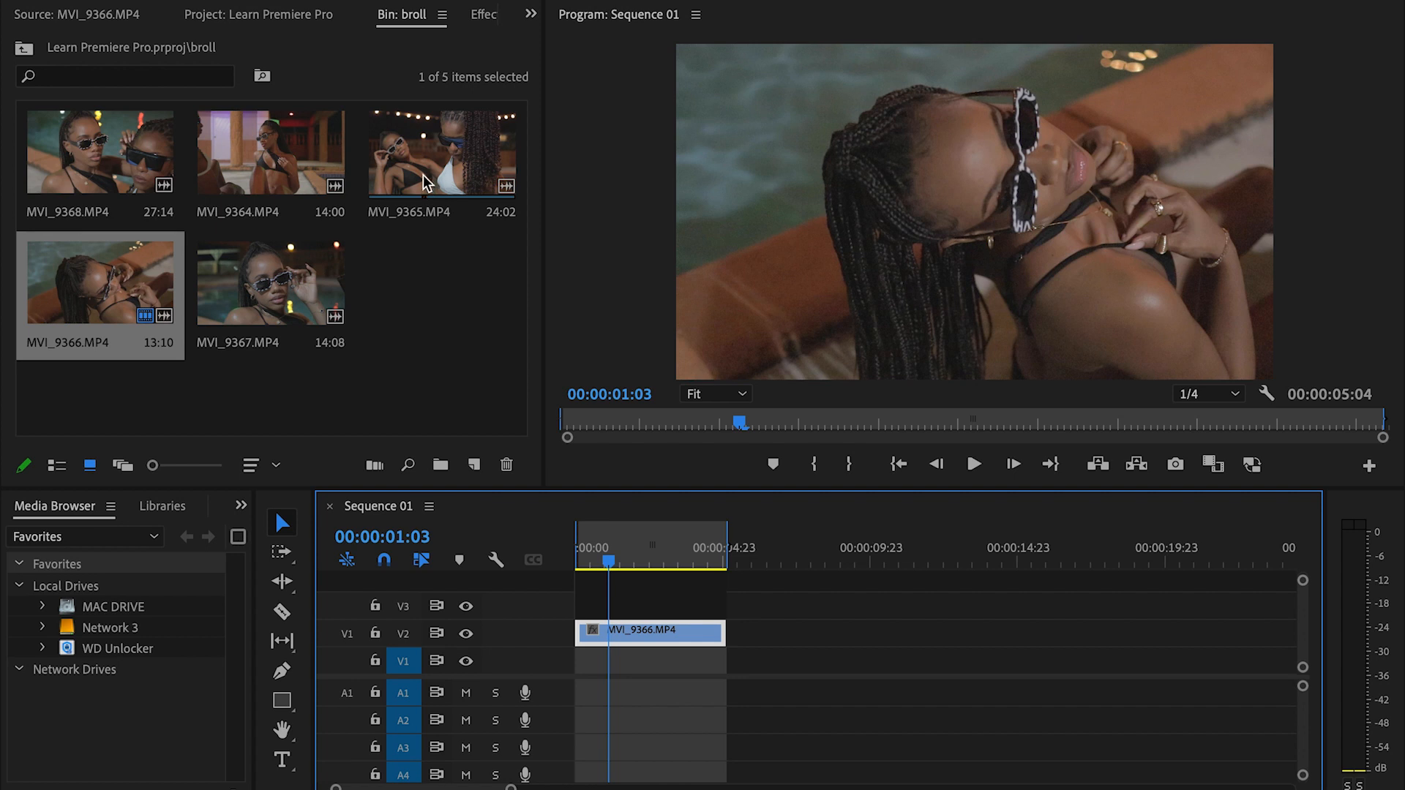
# Load MVI_9365.MP4 as the source, mark an In point at 00:00:14:12, and place only its video directly after MVI_9366.MP4 on V2
pyautogui.doubleClick(414, 201)
pyautogui.moveTo(111, 426); pyautogui.dragTo(322, 419)
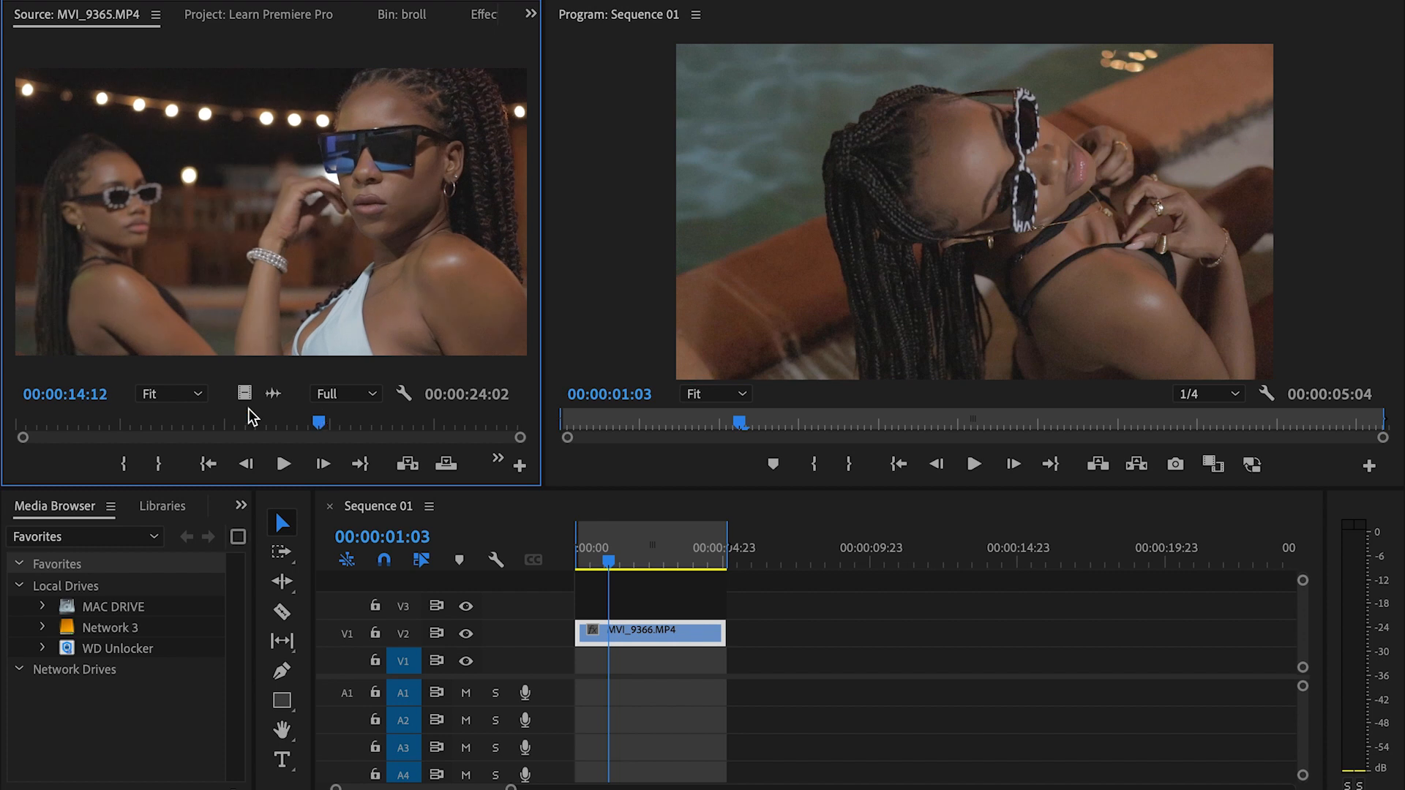
pyautogui.click(126, 466)
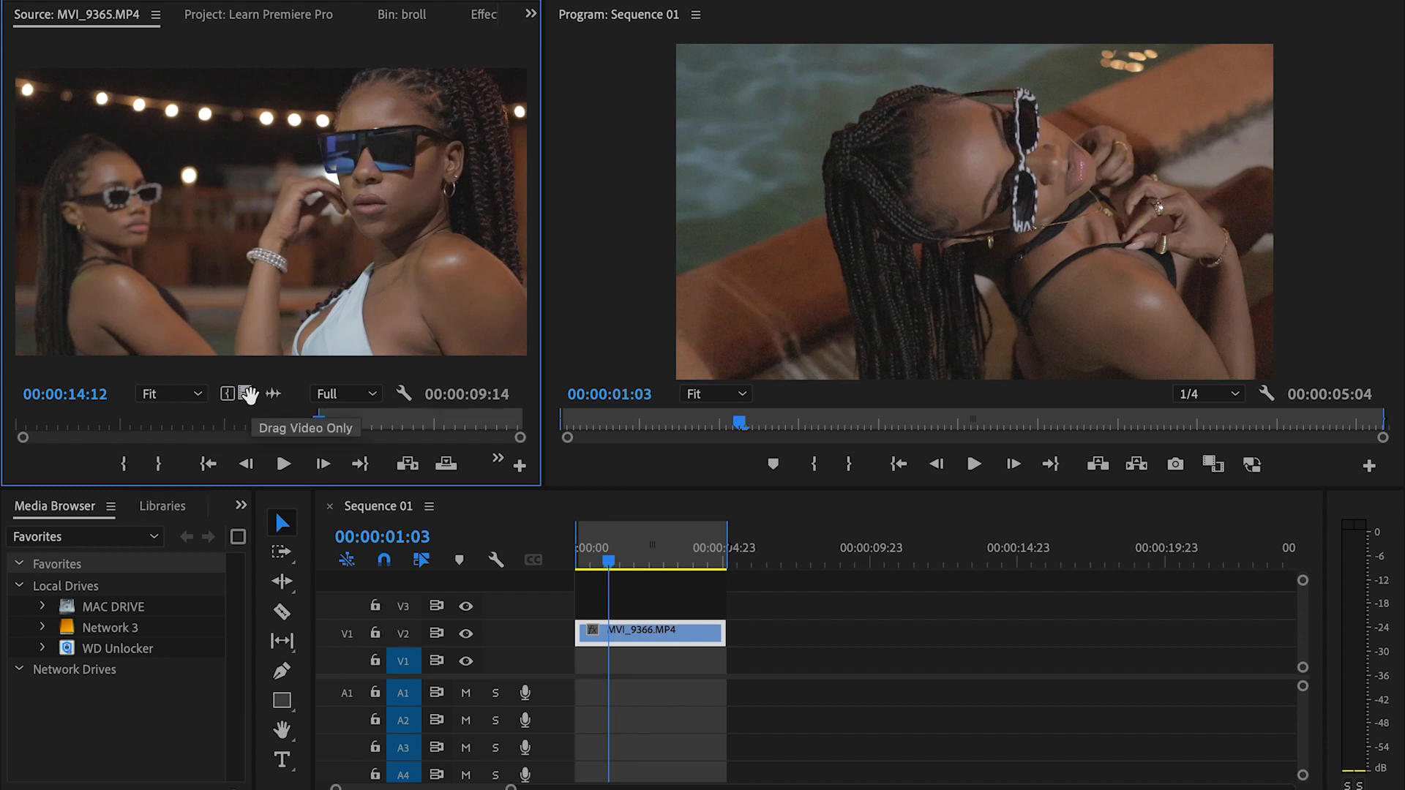
pyautogui.moveTo(249, 397); pyautogui.dragTo(730, 639)
# Play the sequence from its start to 00:00:01:12 and move MVI_9365.MP4 to that point on V2, overwriting the end of MVI_9366.MP4
pyautogui.moveTo(607, 566); pyautogui.dragTo(578, 565)
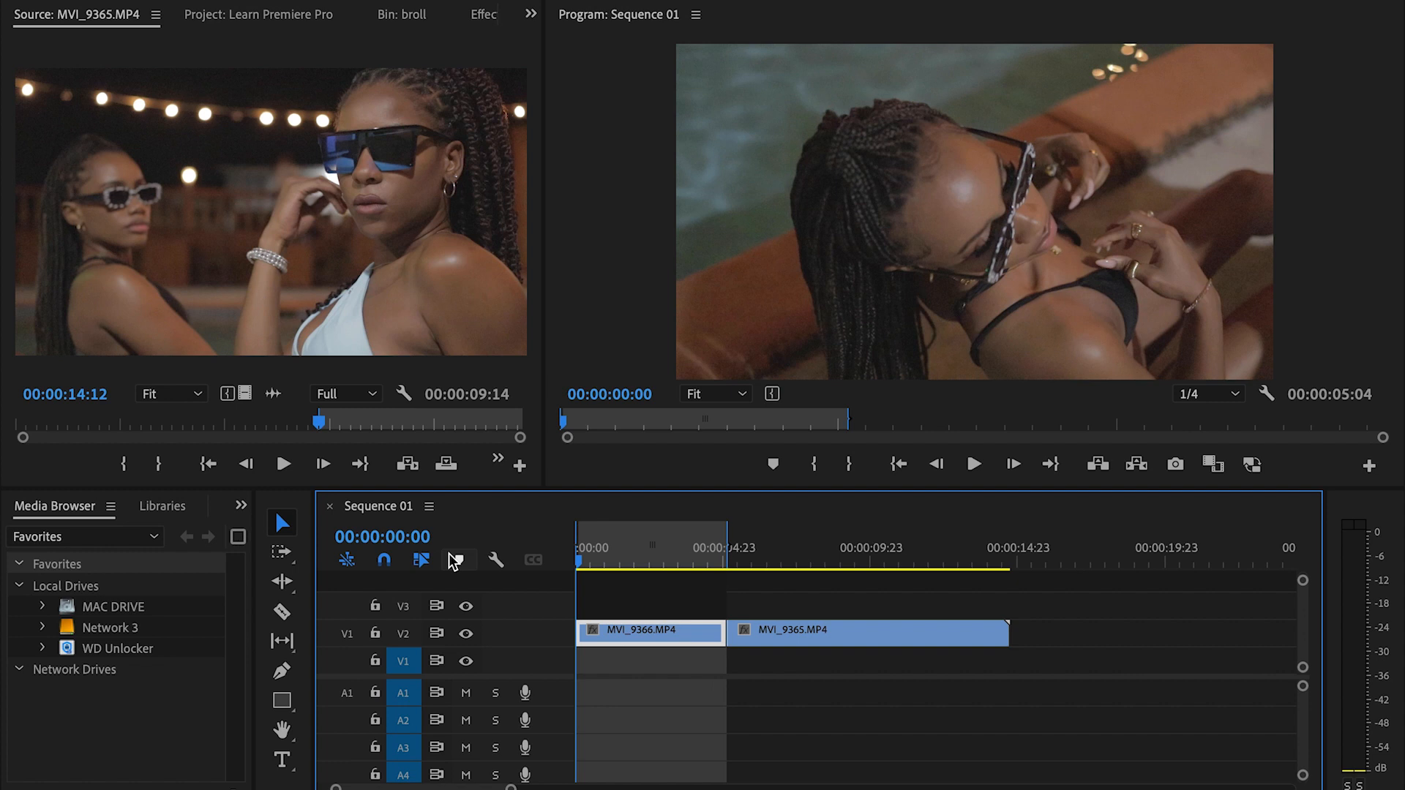
pyautogui.press('space')
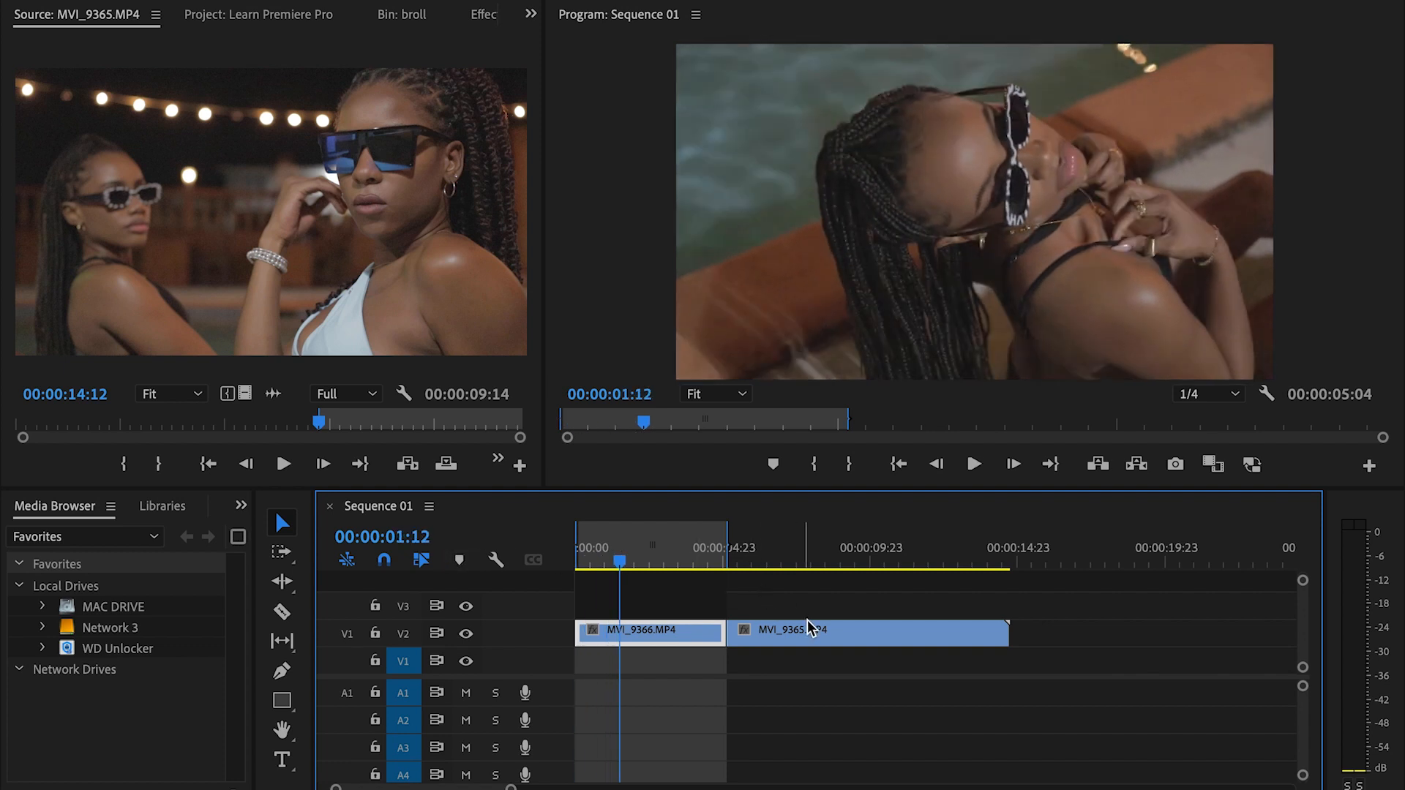
pyautogui.moveTo(804, 635); pyautogui.dragTo(701, 638)
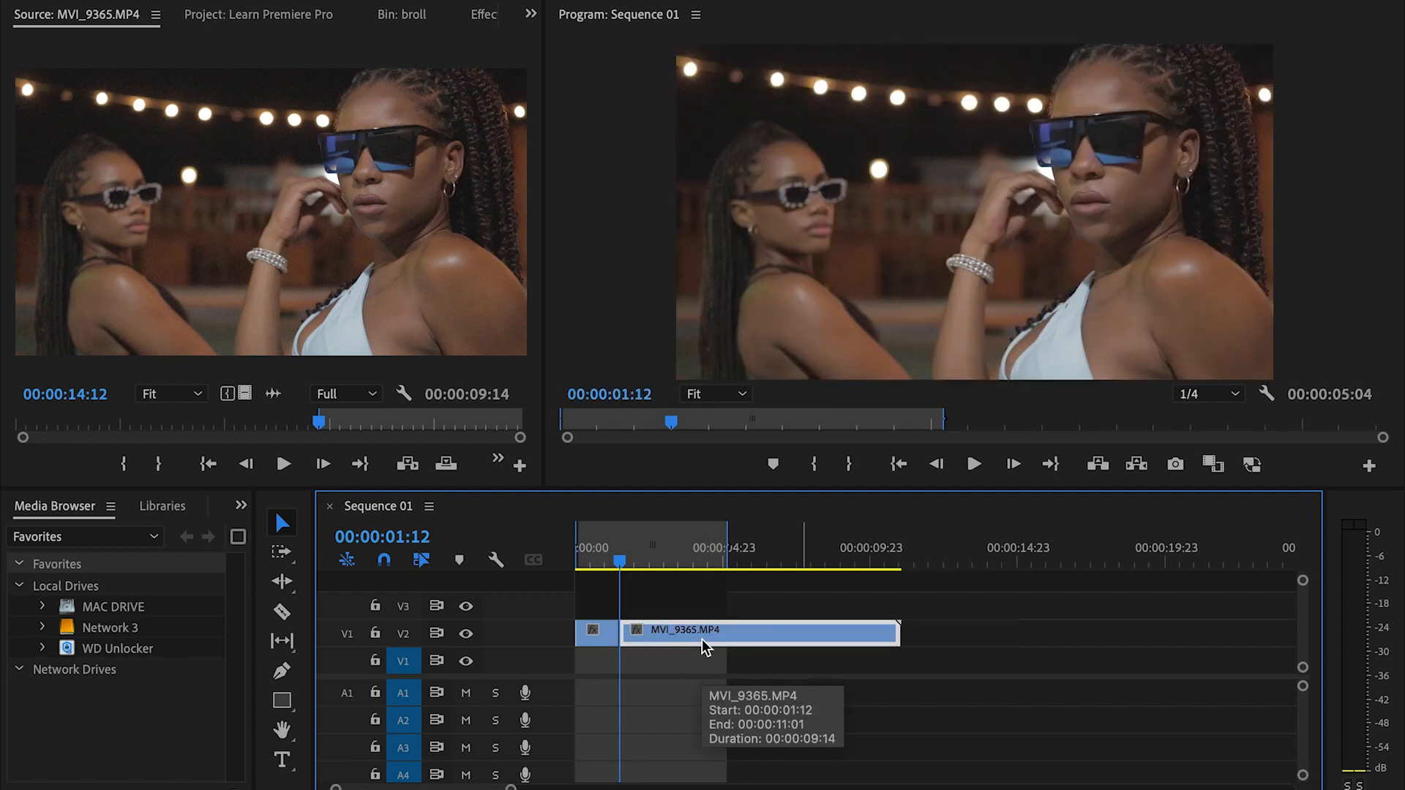
pyautogui.press('=')
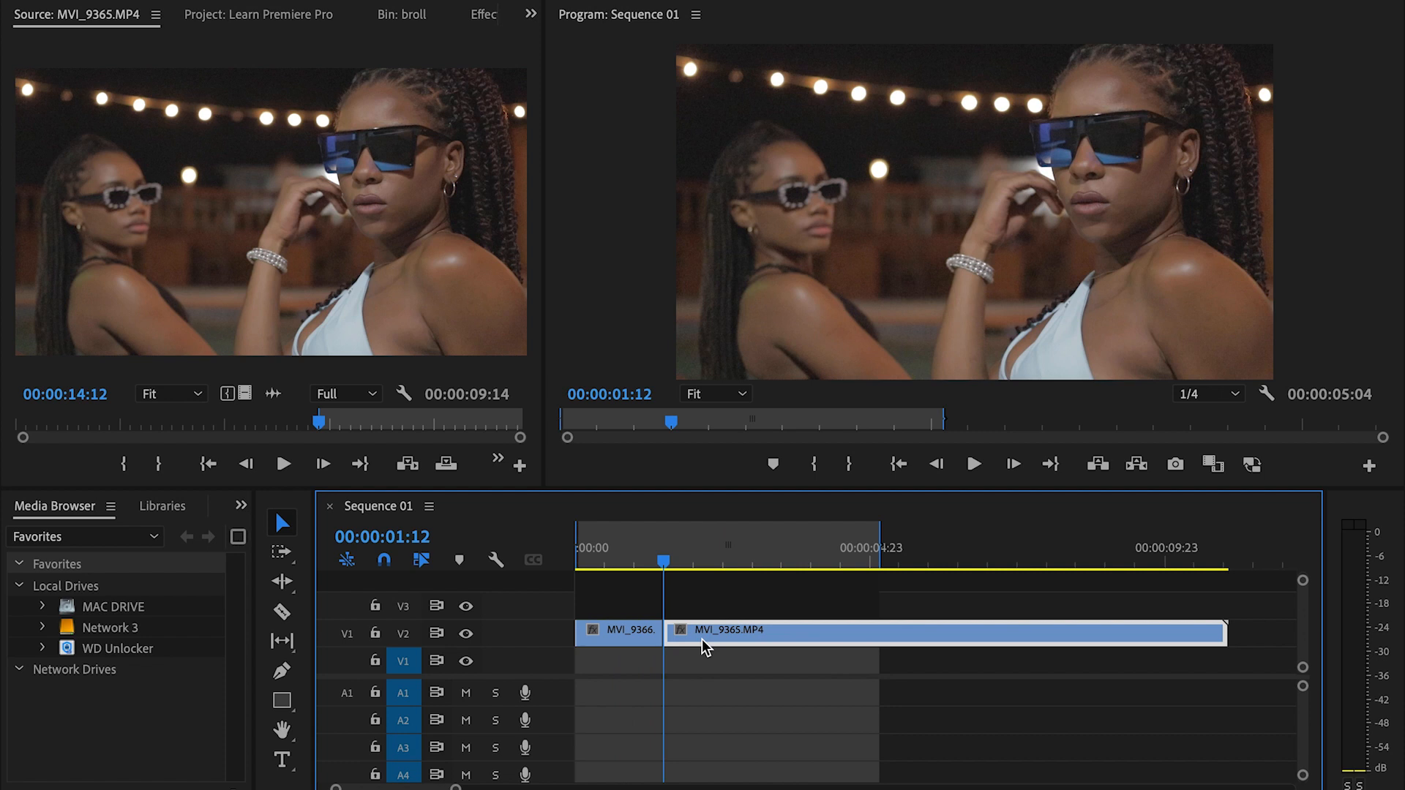
# Move MVI_9365.MP4 away to inspect the cut end of MVI_9366.MP4, and move it back against that clip
pyautogui.moveTo(701, 639); pyautogui.dragTo(917, 638)
pyautogui.moveTo(665, 636)
pyautogui.mouseDown()
pyautogui.moveTo(968, 638)
pyautogui.moveTo(651, 637)
pyautogui.moveTo(663, 637)
pyautogui.mouseUp()
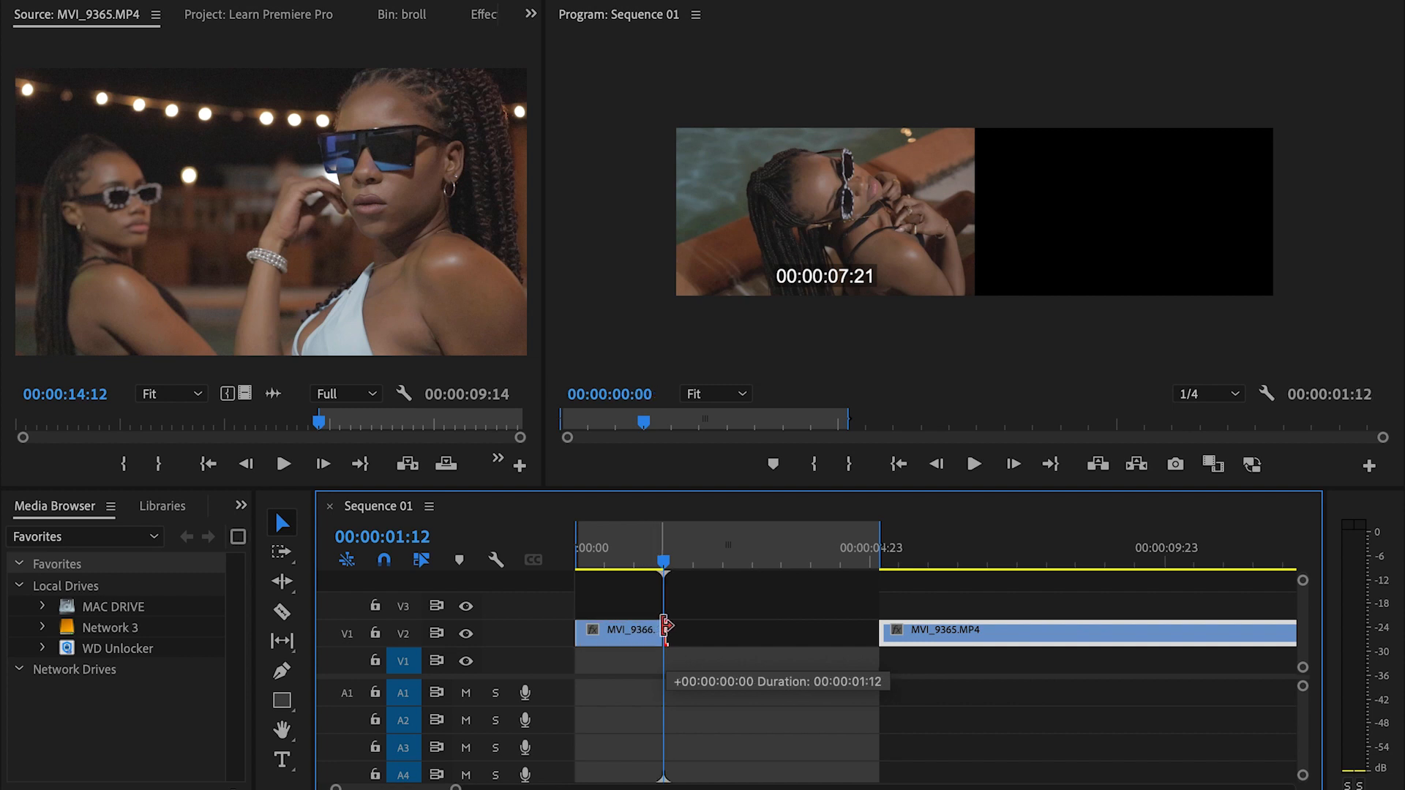
pyautogui.moveTo(913, 638); pyautogui.dragTo(701, 638)
# Play Sequence 01 from its start to review the cut between MVI_9366.MP4 and MVI_9365.MP4
pyautogui.click(652, 554)
pyautogui.press('Home')
pyautogui.press('space')
pyautogui.press('space')
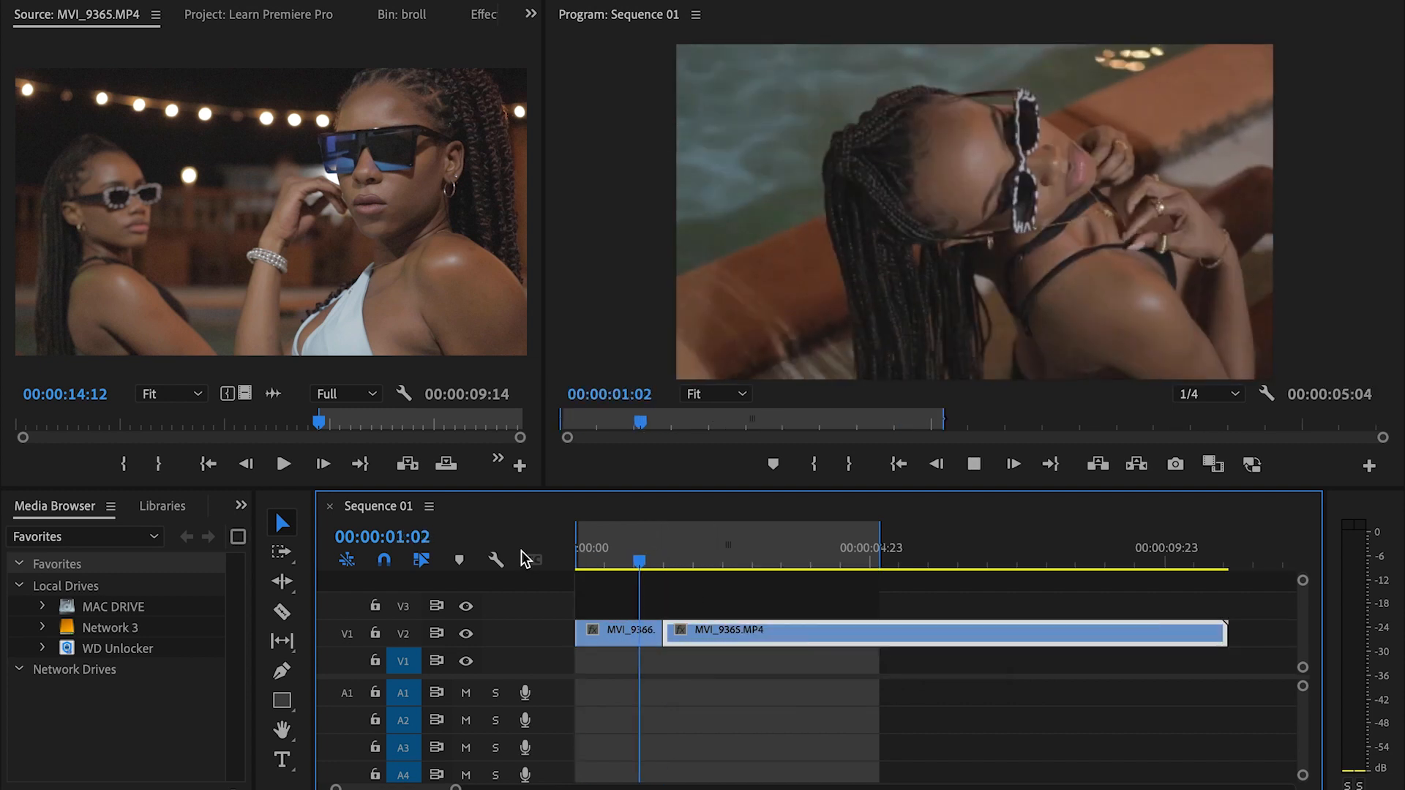
# Split MVI_9365.MP4 on V2 at the sequence's Out point (00:00:05:04) and delete the piece after the cut
pyautogui.press('c')
pyautogui.click(879, 634)
pyautogui.press('v')
pyautogui.click(935, 630)
pyautogui.press('Delete')
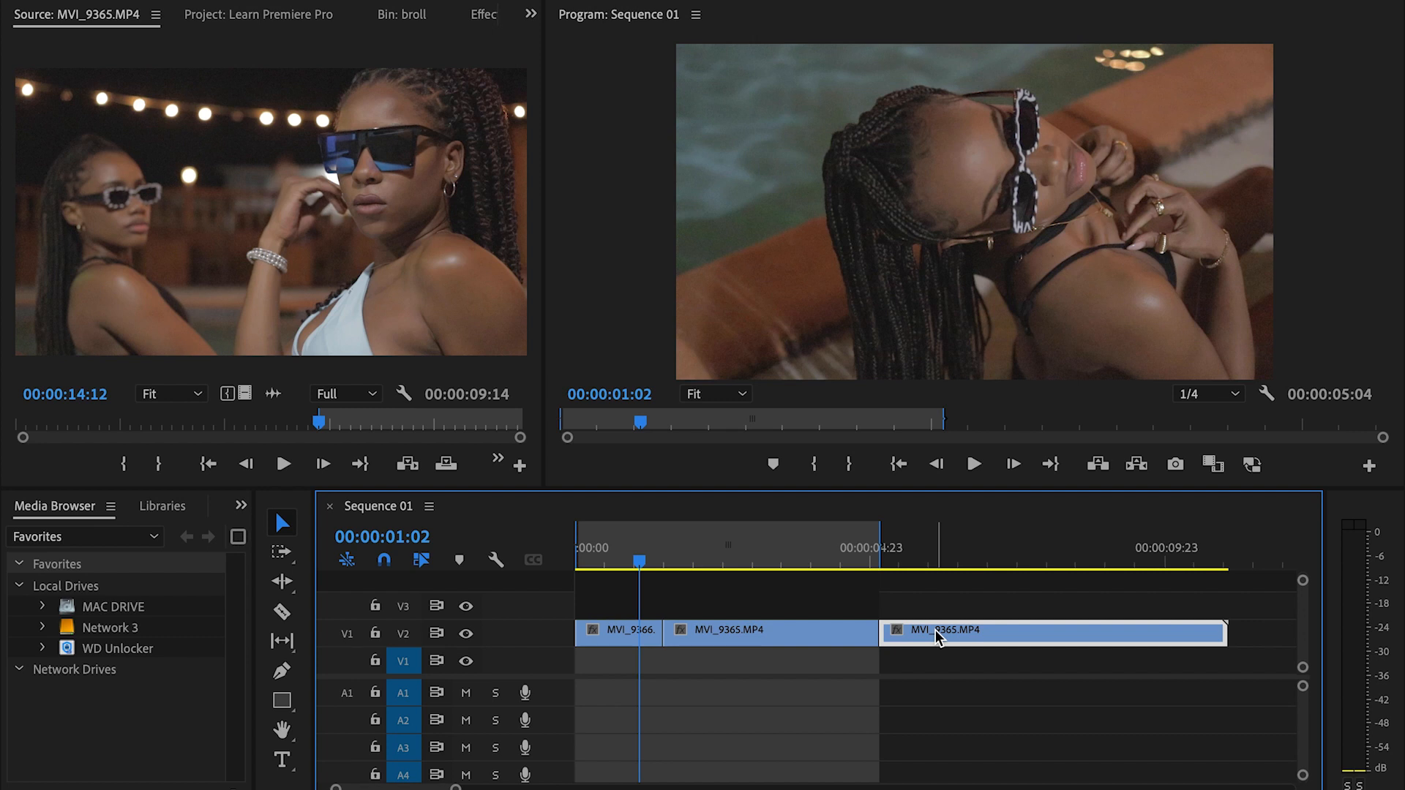
# Play the two shortened clips from the start of Sequence 01 to check the edit, and return the playhead to the start
pyautogui.press('\\')
pyautogui.moveTo(964, 600); pyautogui.dragTo(645, 647)
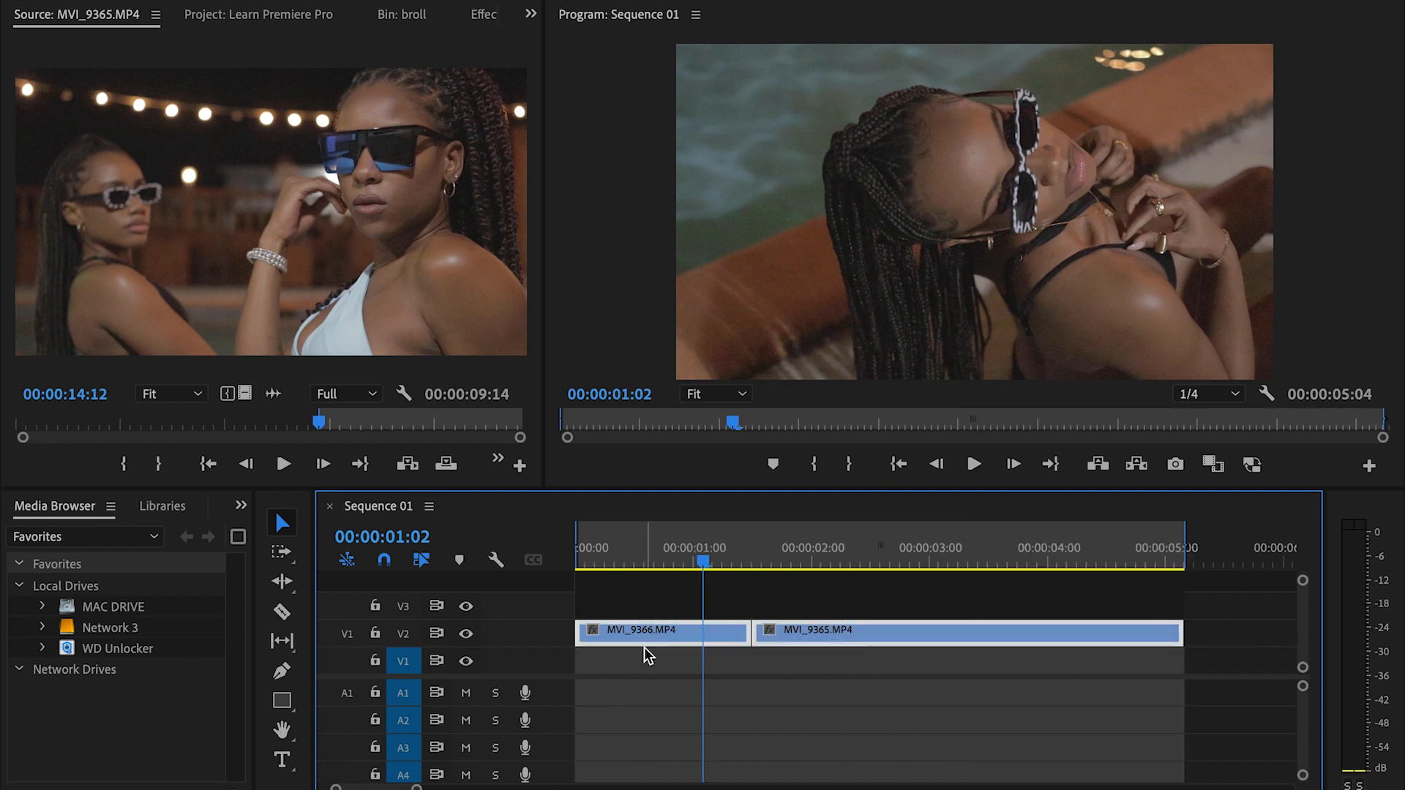
pyautogui.press('-')
pyautogui.click(614, 565)
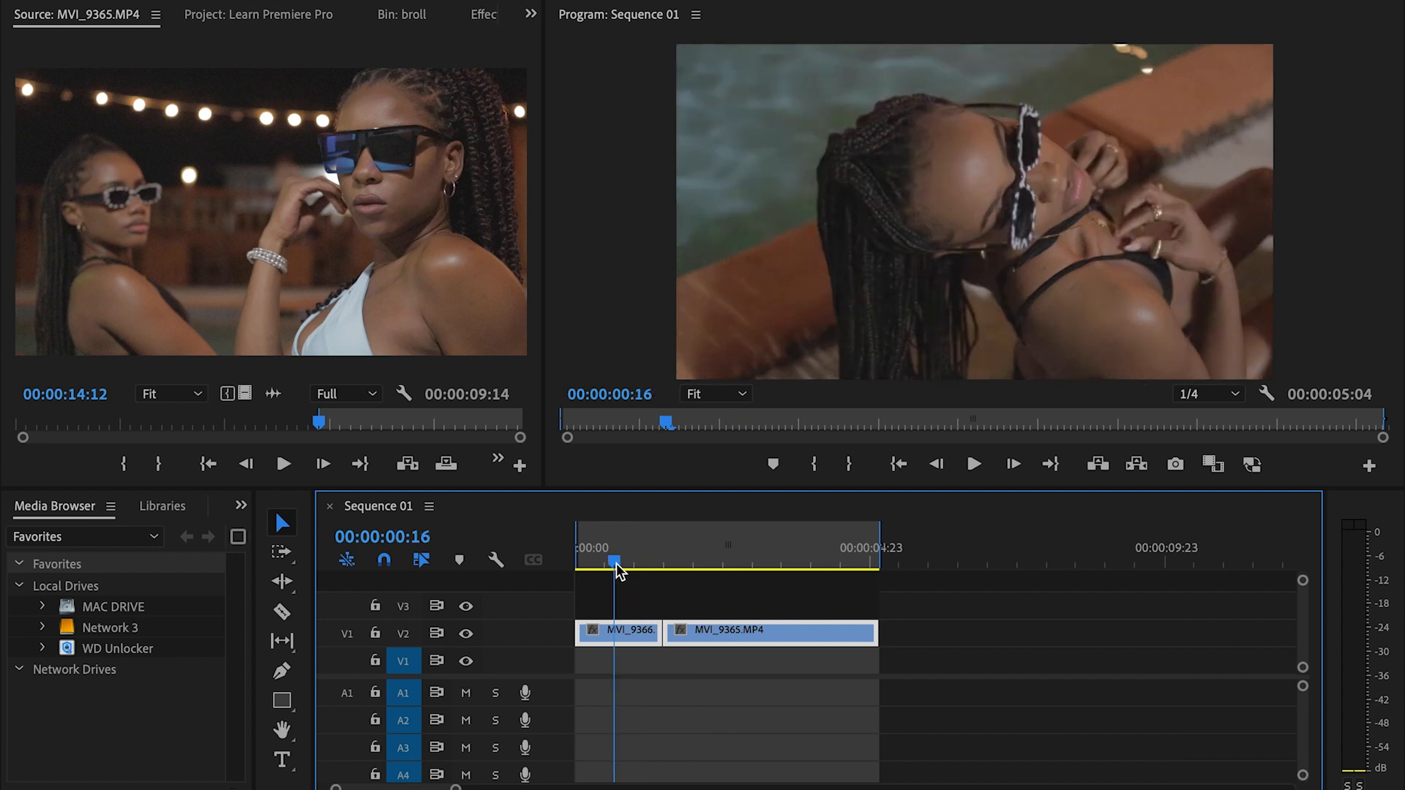
pyautogui.press('Home')
pyautogui.press('space')
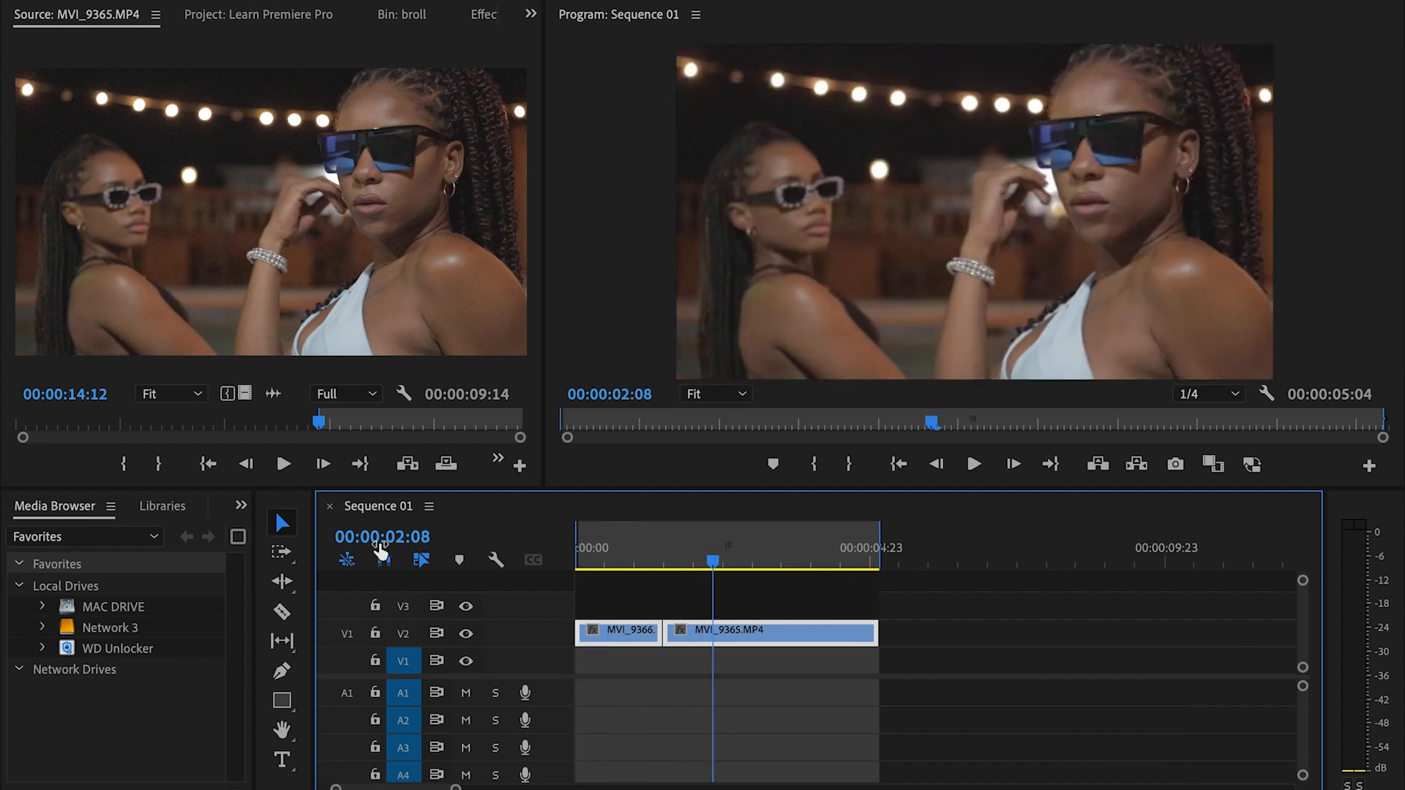
pyautogui.click(641, 582)
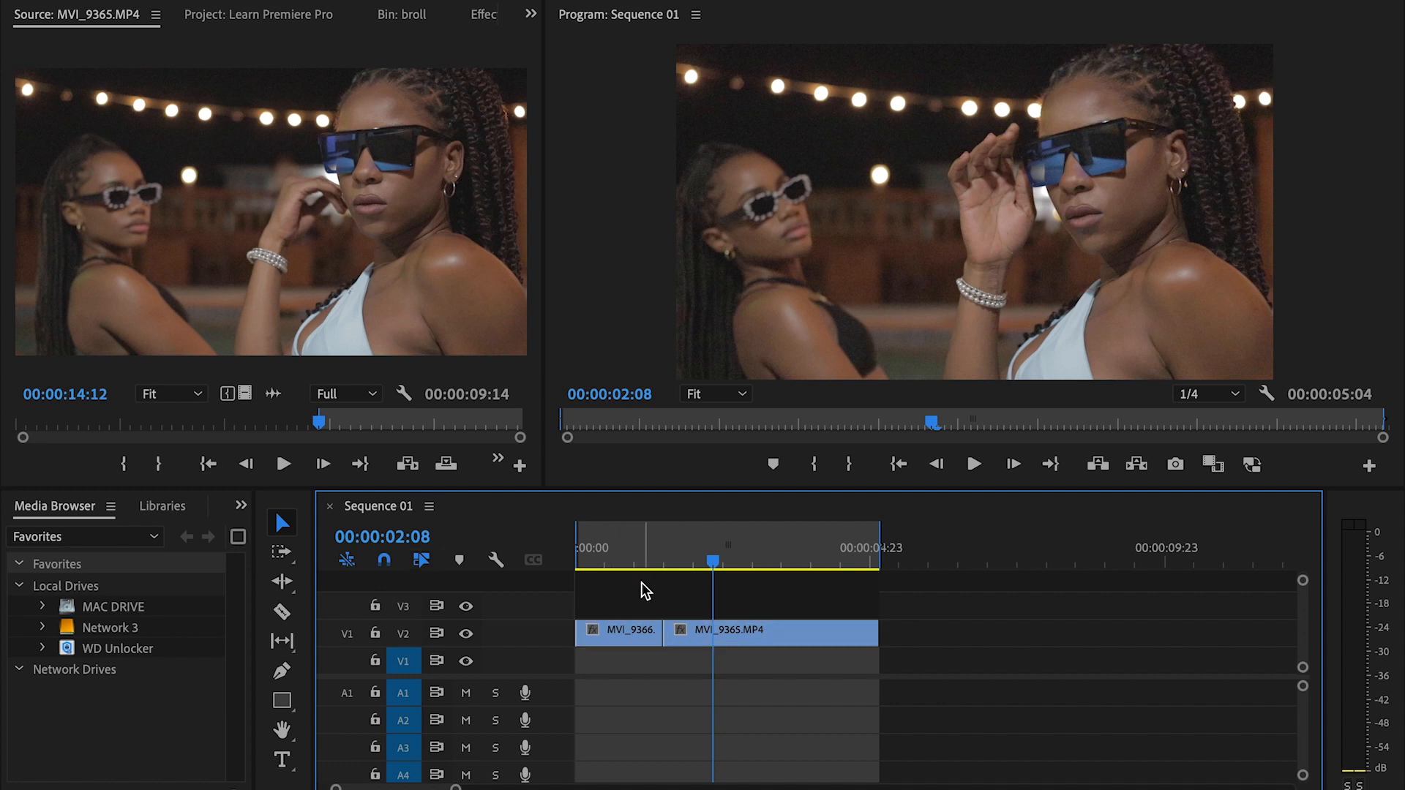
pyautogui.moveTo(646, 567); pyautogui.dragTo(564, 560)
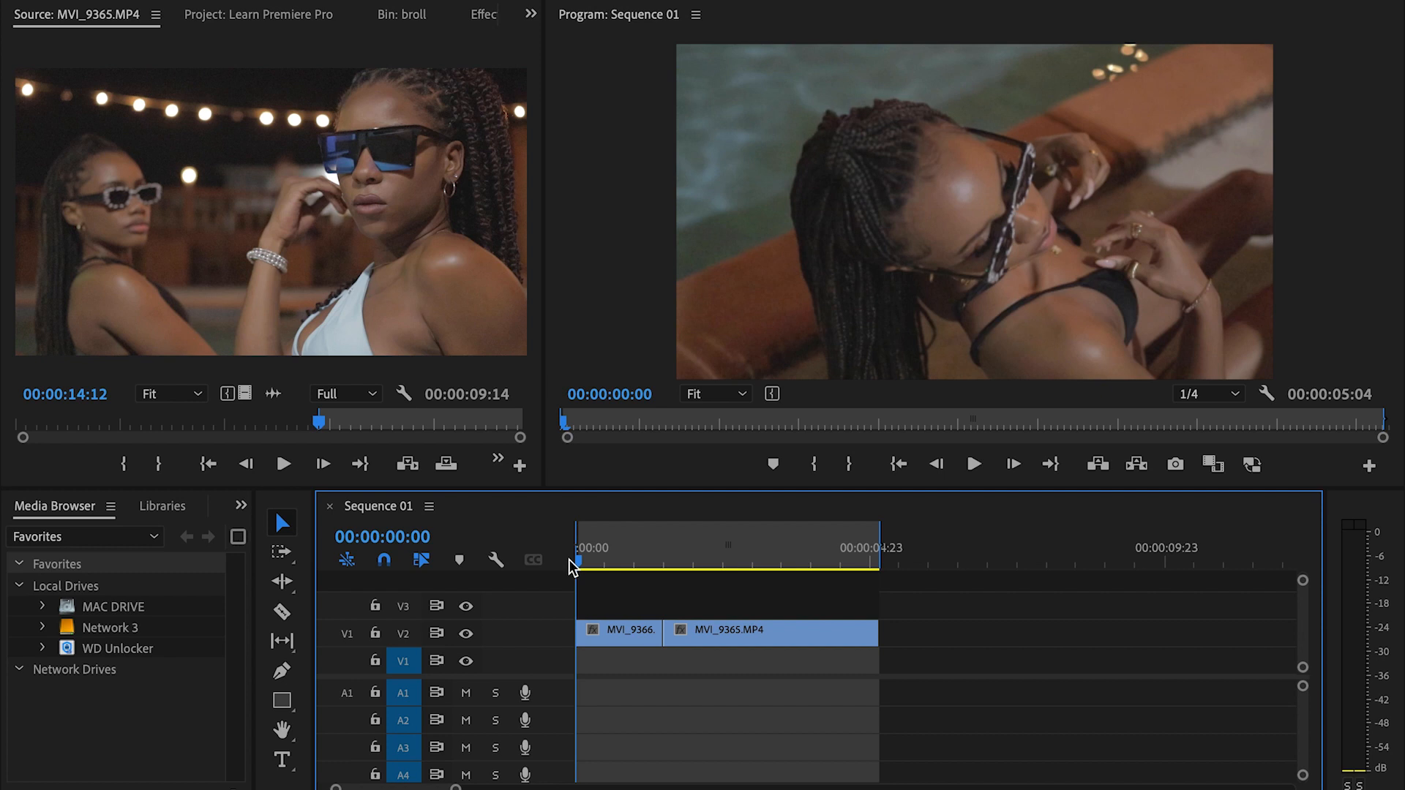
# Move MVI_9365.MP4 earlier on V2 to 00:00:01:00, overwriting the end of MVI_9366.MP4, and play across the new cut
pyautogui.moveTo(577, 559); pyautogui.dragTo(637, 553)
pyautogui.moveTo(720, 629)
pyautogui.mouseDown()
pyautogui.moveTo(680, 640)
pyautogui.moveTo(696, 641)
pyautogui.mouseUp()
pyautogui.click(602, 559)
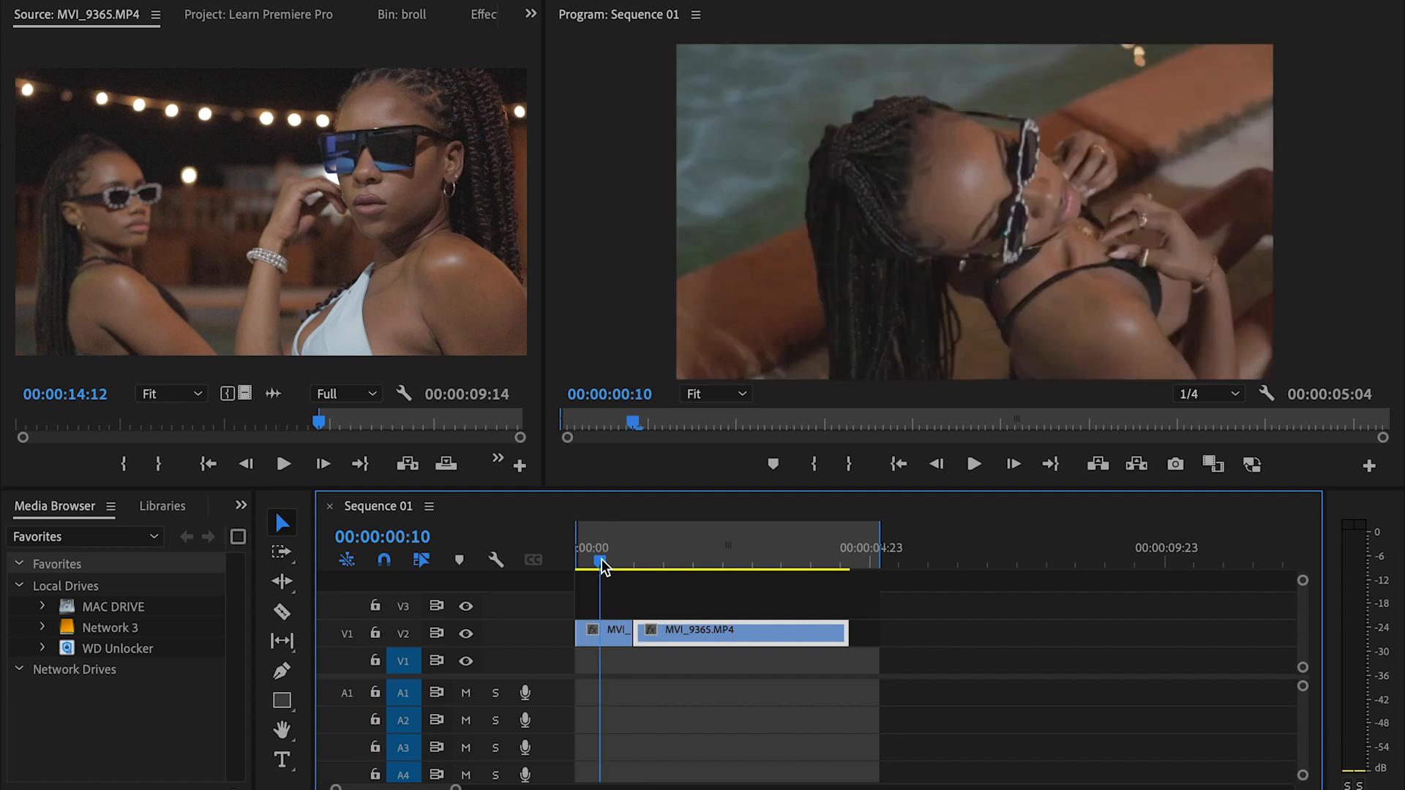
pyautogui.press('space')
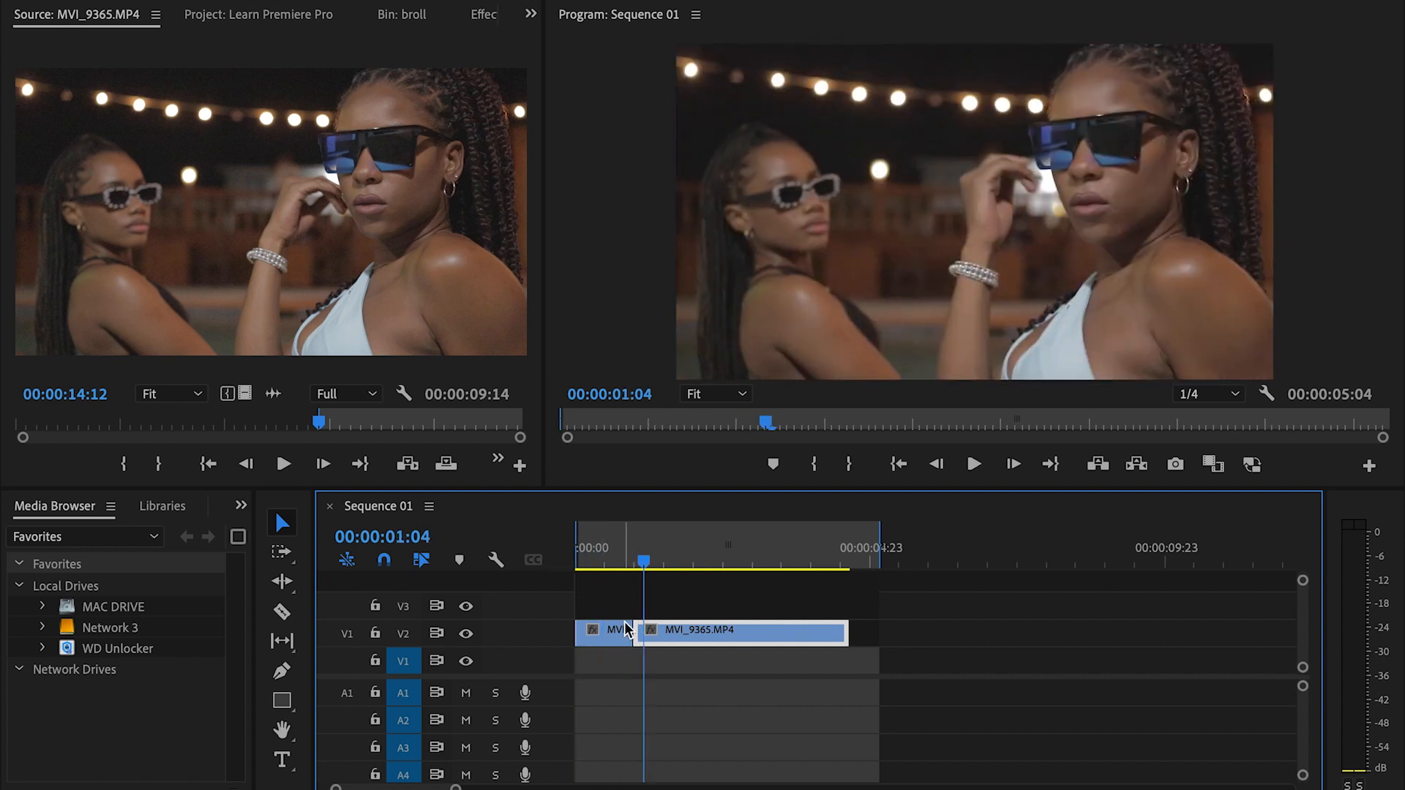
# Ripple-trim the start of MVI_9365.MP4, mark the resulting 00:00:03:21 range around both clips, and preview up to 00:00:01:21
pyautogui.moveTo(645, 631); pyautogui.dragTo(691, 645)
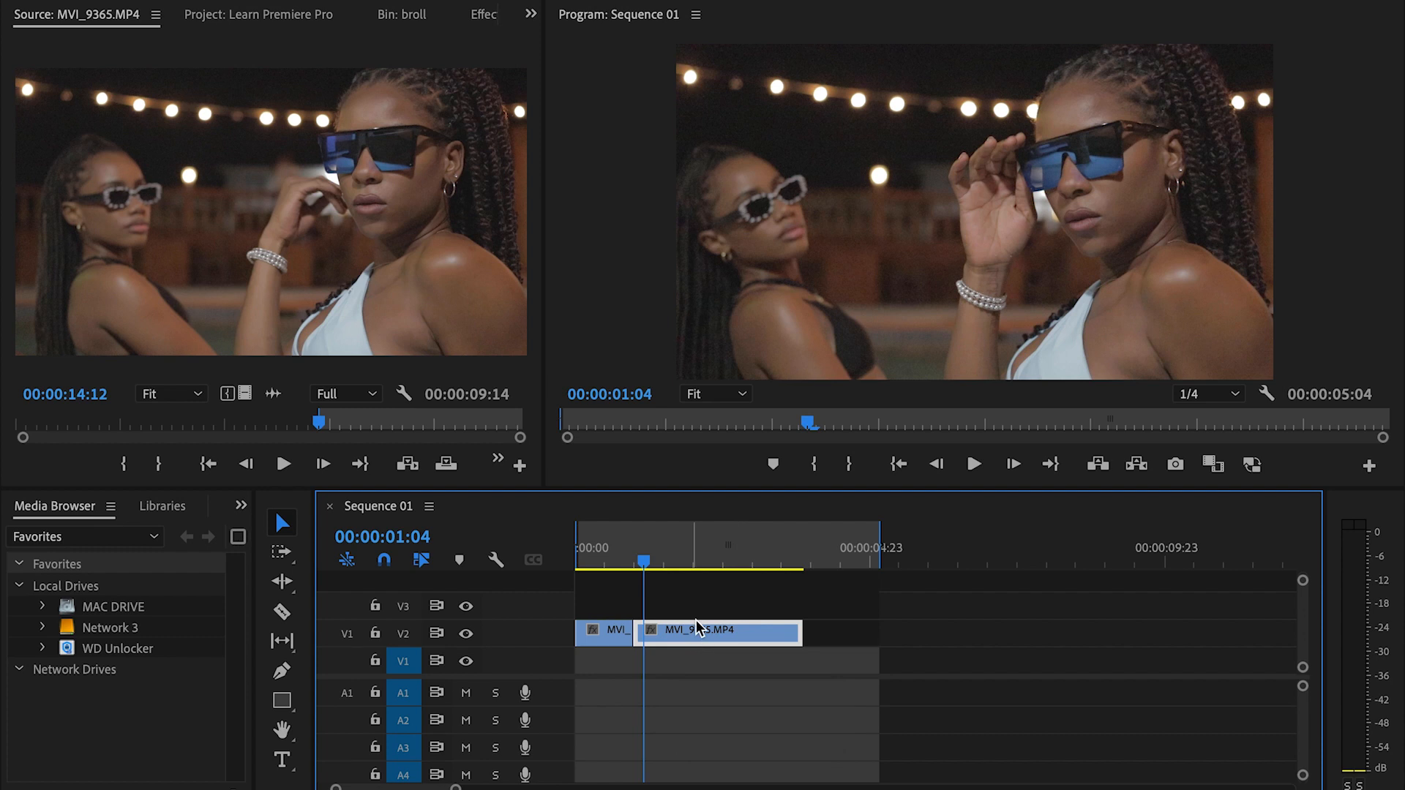
pyautogui.click(610, 642)
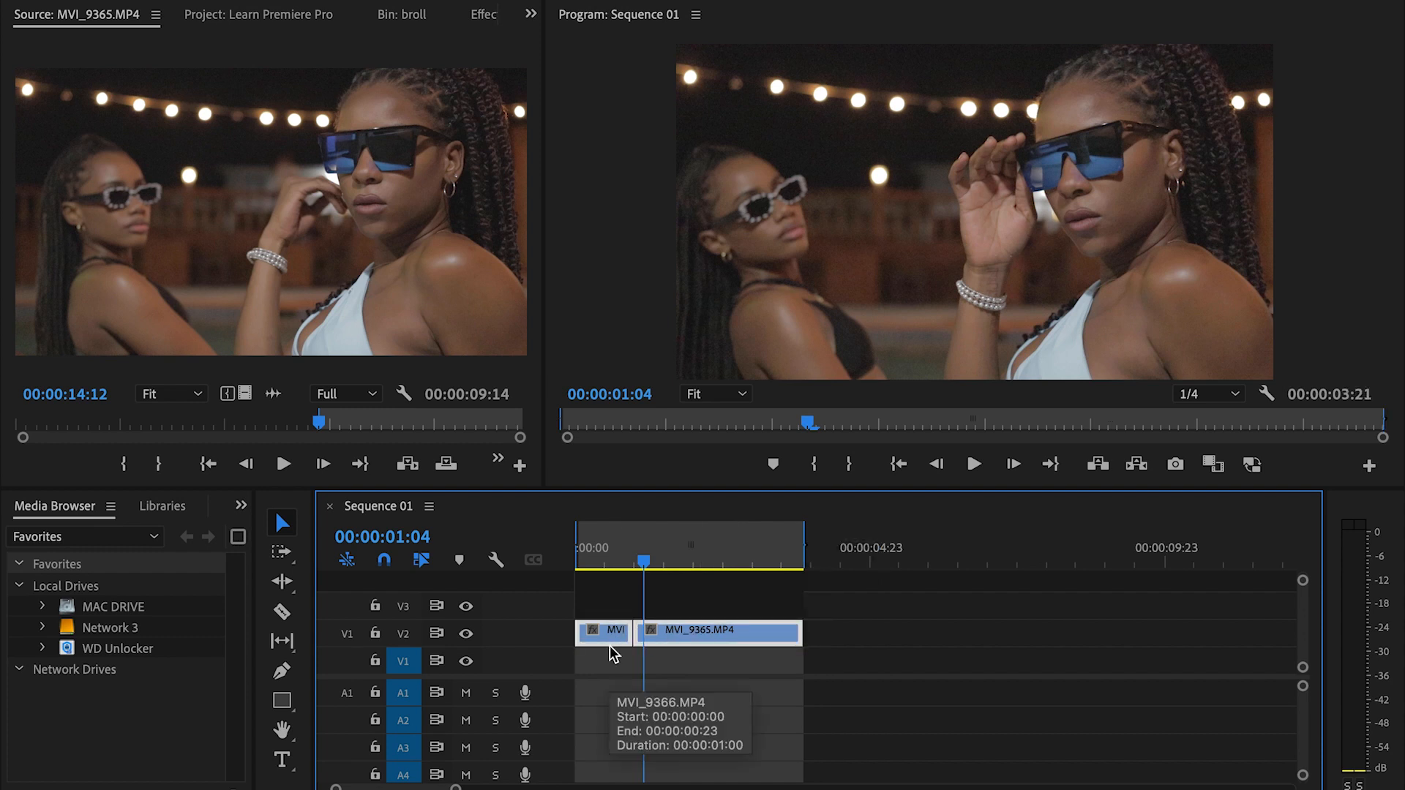
pyautogui.press('space')
pyautogui.moveTo(694, 560)
pyautogui.mouseDown()
pyautogui.moveTo(660, 558)
pyautogui.moveTo(688, 558)
pyautogui.mouseUp()
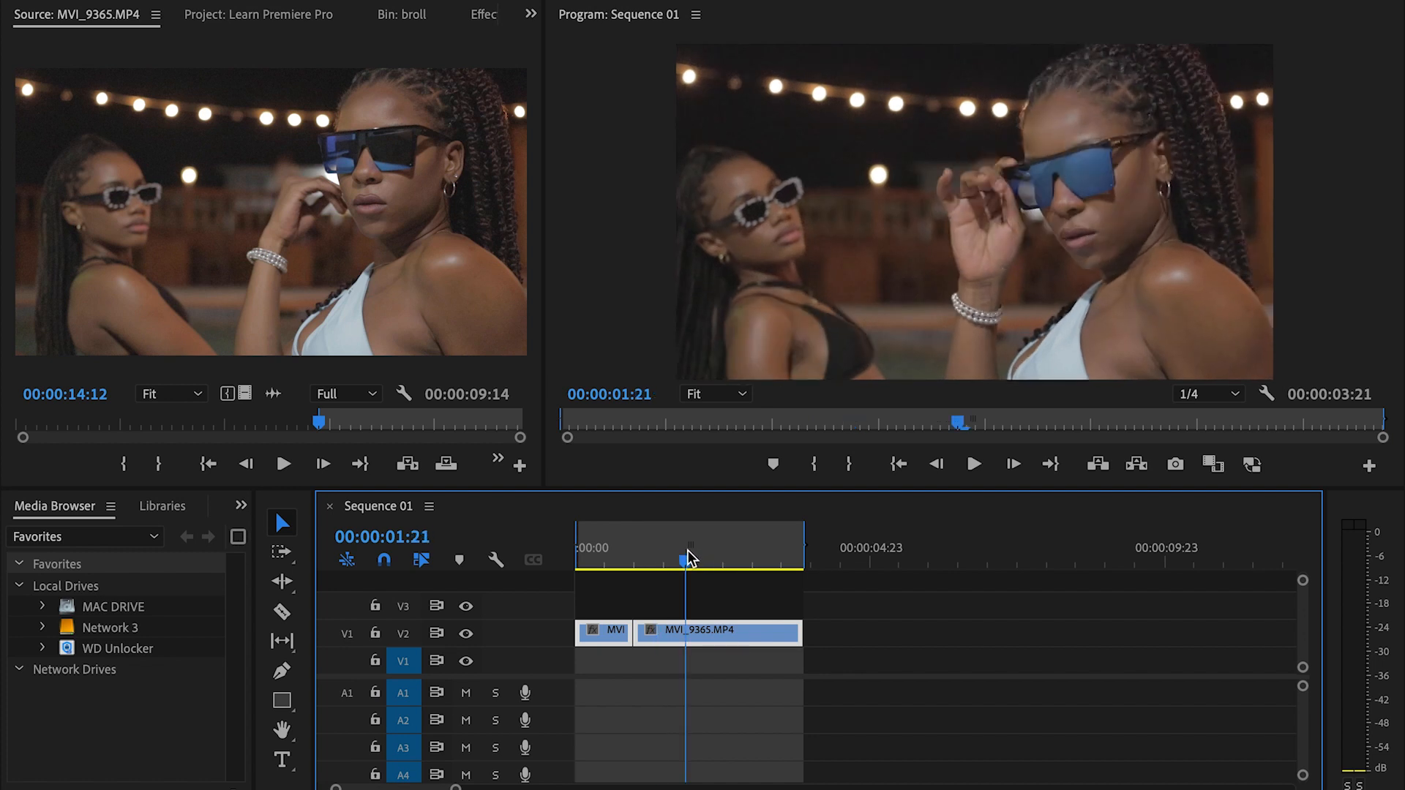
# Ripple-trim the start of MVI_9365.MP4 further, play from the start, and mark the resulting 00:00:03:00 range around both clips
pyautogui.moveTo(635, 631)
pyautogui.mouseDown()
pyautogui.moveTo(727, 629)
pyautogui.moveTo(662, 629)
pyautogui.mouseUp()
pyautogui.press('Up')
pyautogui.press('Up')
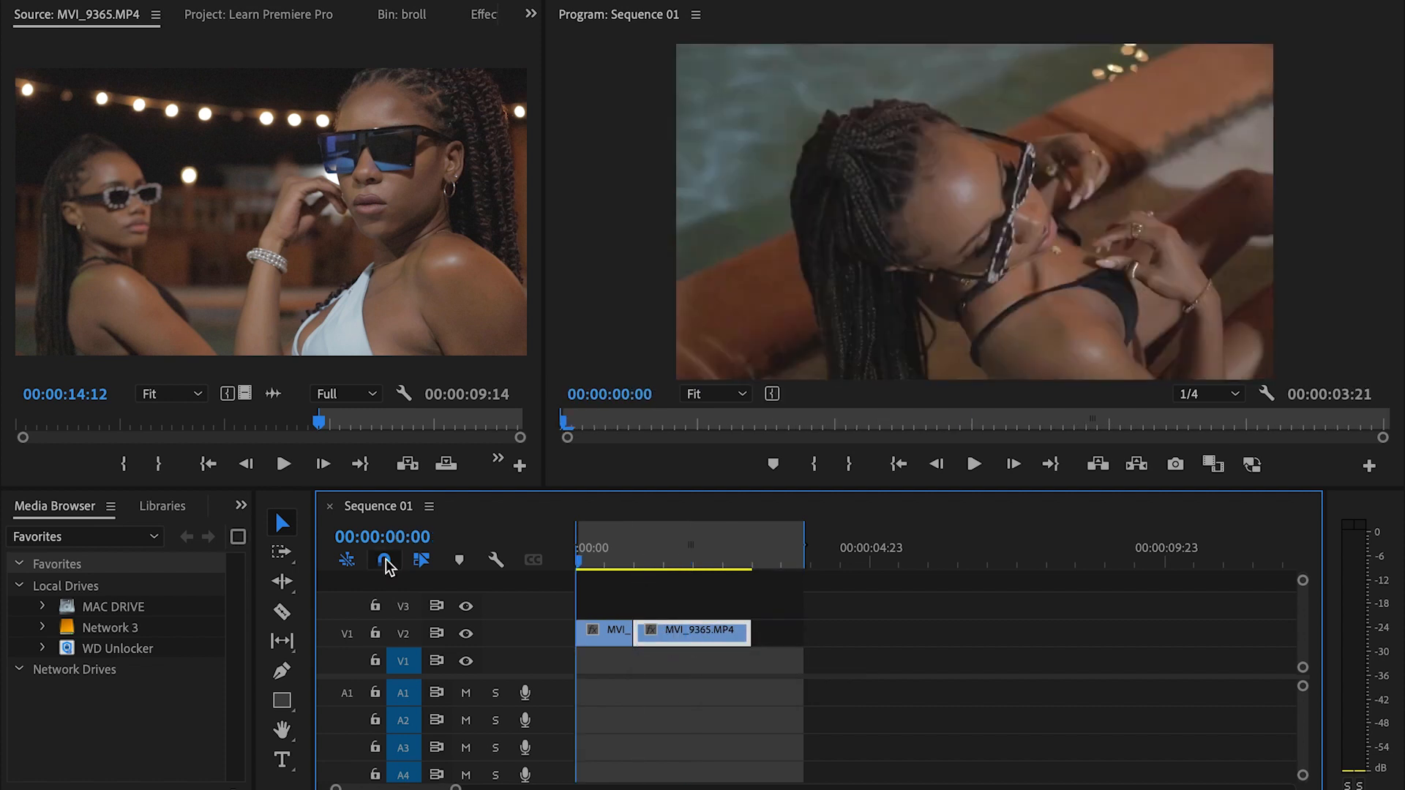
pyautogui.press('space')
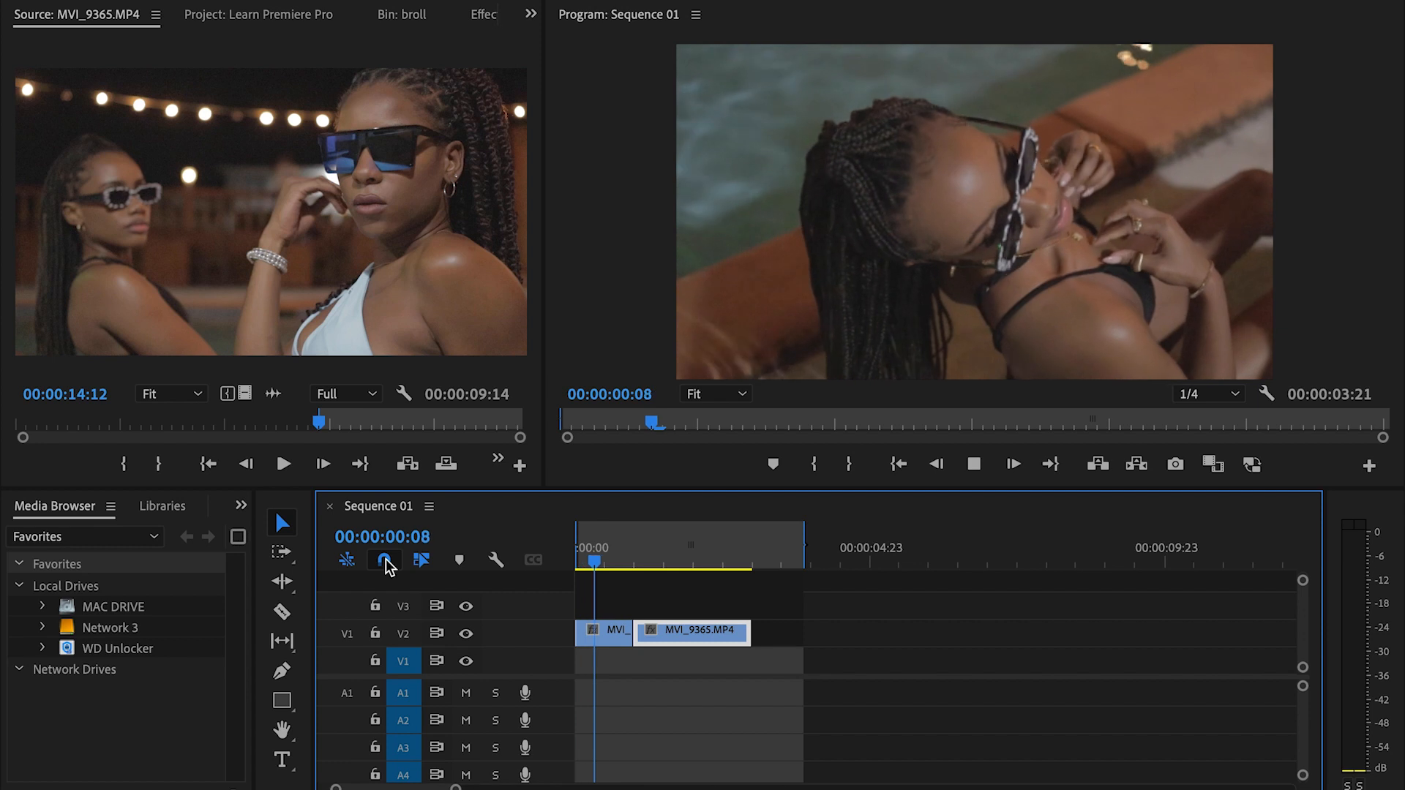
pyautogui.press('space')
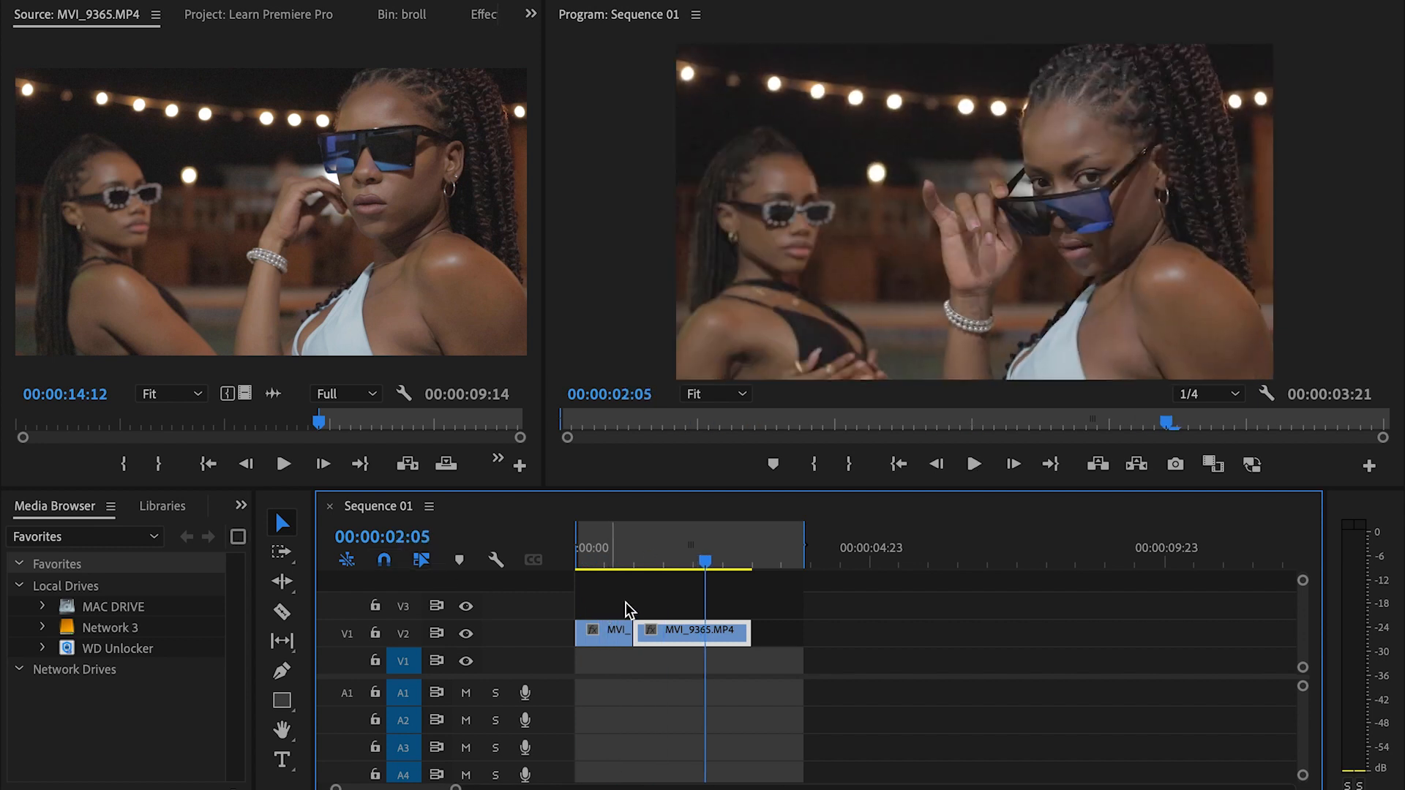
pyautogui.moveTo(652, 600); pyautogui.dragTo(604, 642)
pyautogui.press('=')
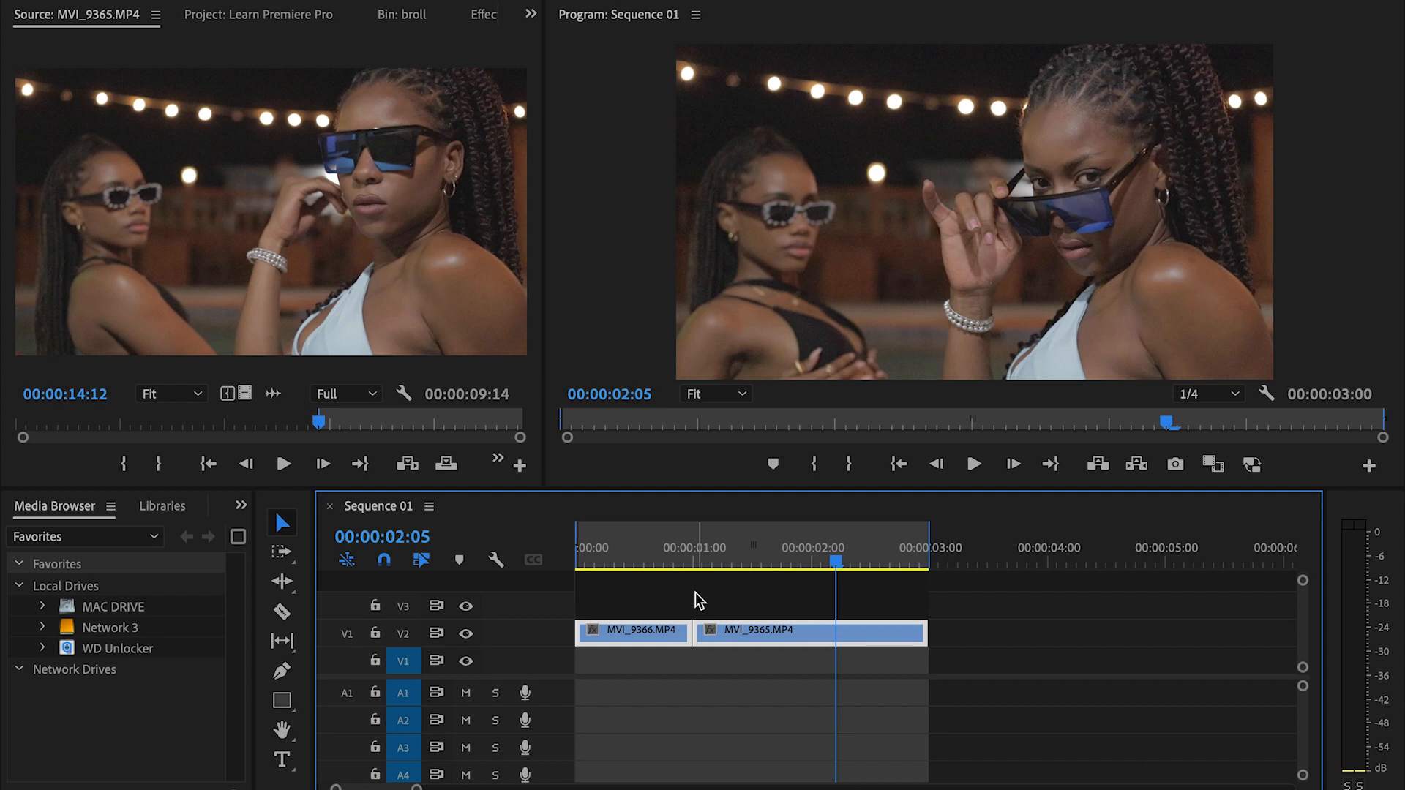
# Play the sequence twice from its start to review the motion across the cut into MVI_9365.MP4
pyautogui.moveTo(704, 564); pyautogui.dragTo(506, 561)
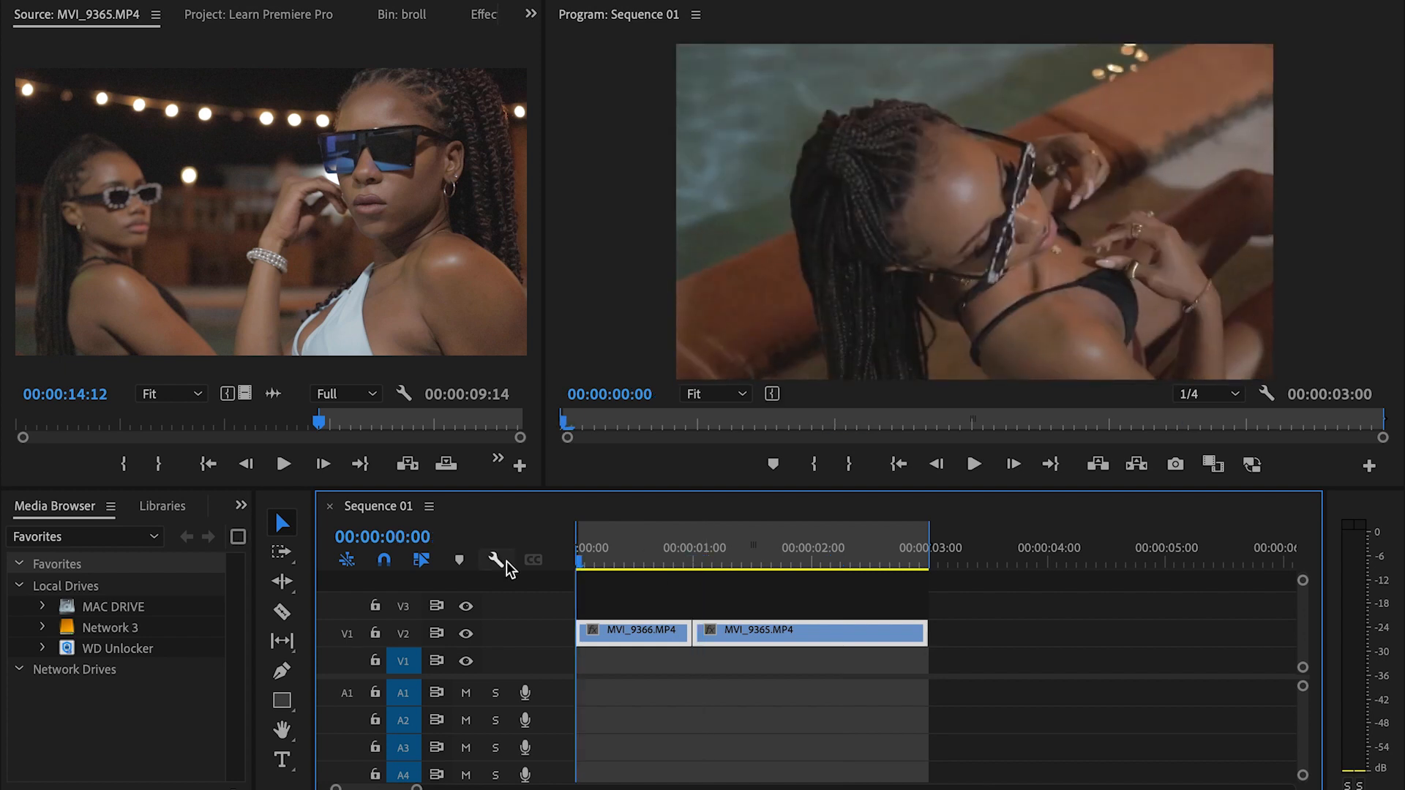
pyautogui.press('space')
pyautogui.press('space')
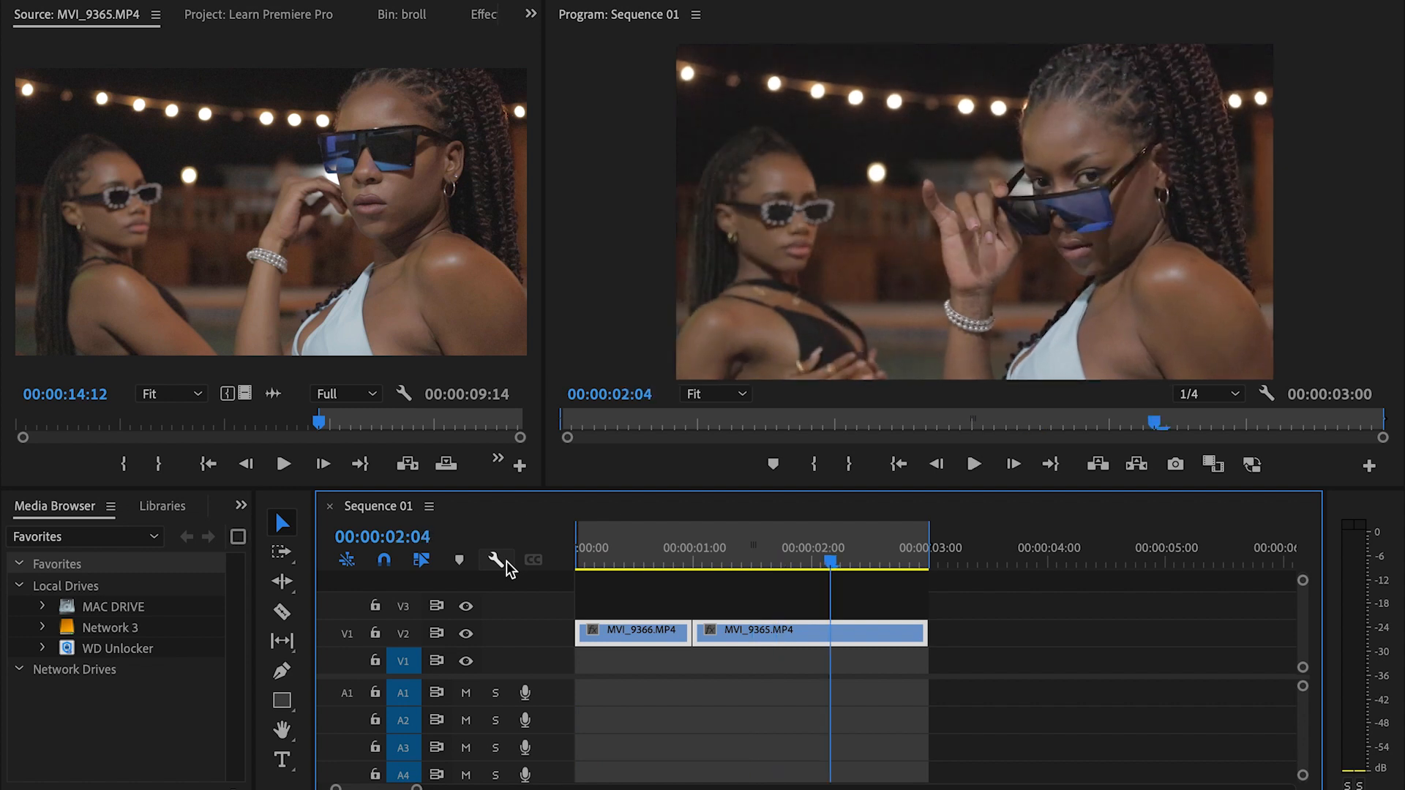
pyautogui.click(762, 582)
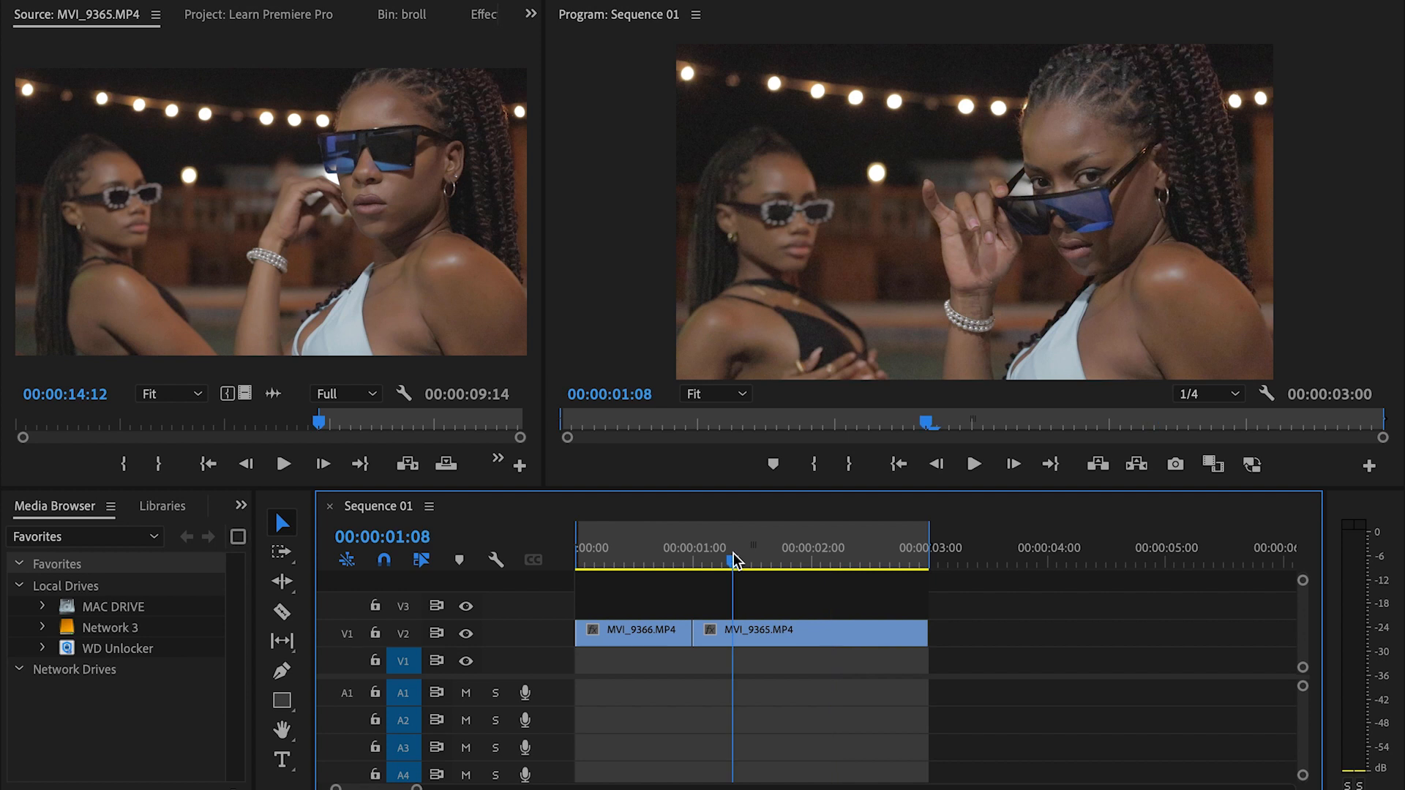
pyautogui.moveTo(733, 553); pyautogui.dragTo(550, 538)
pyautogui.press('space')
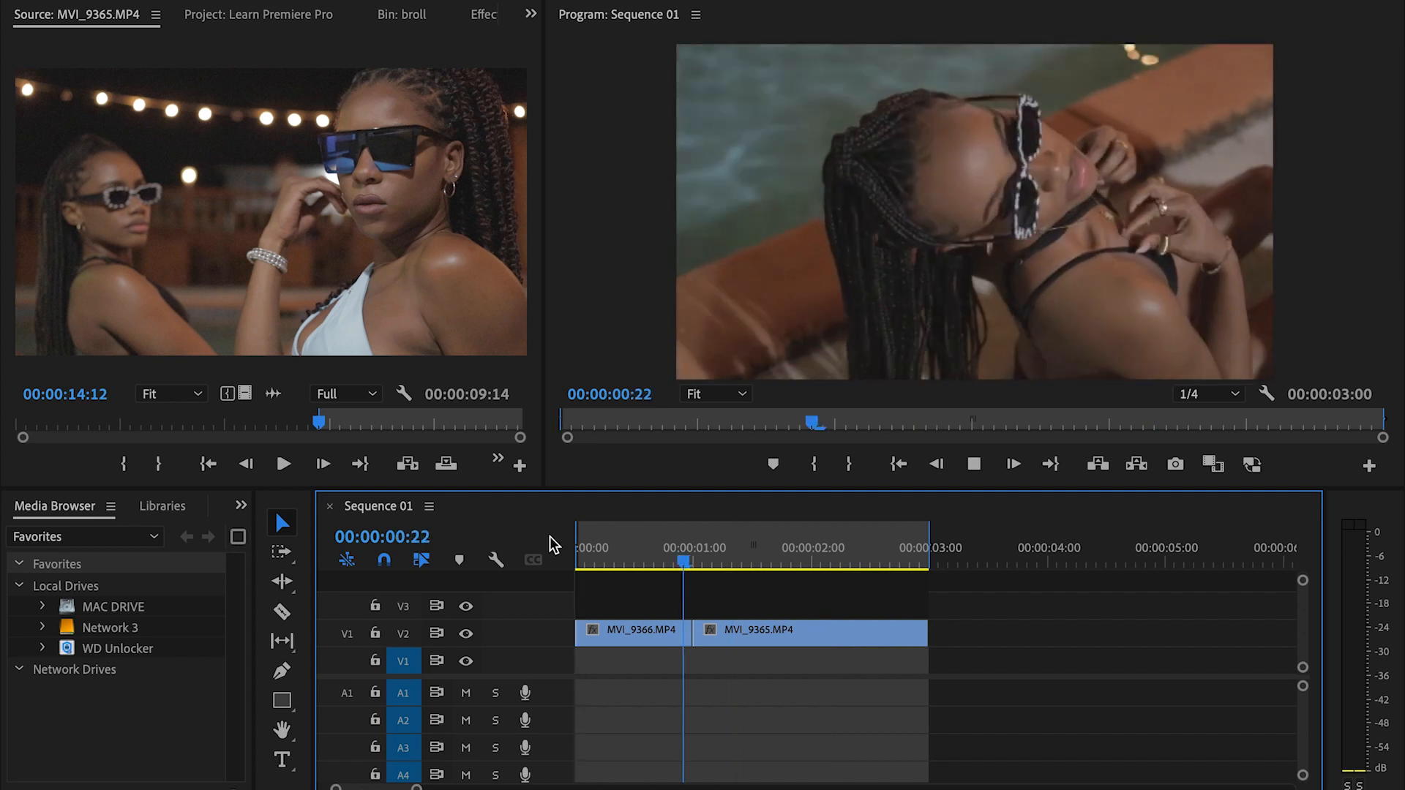
pyautogui.press('space')
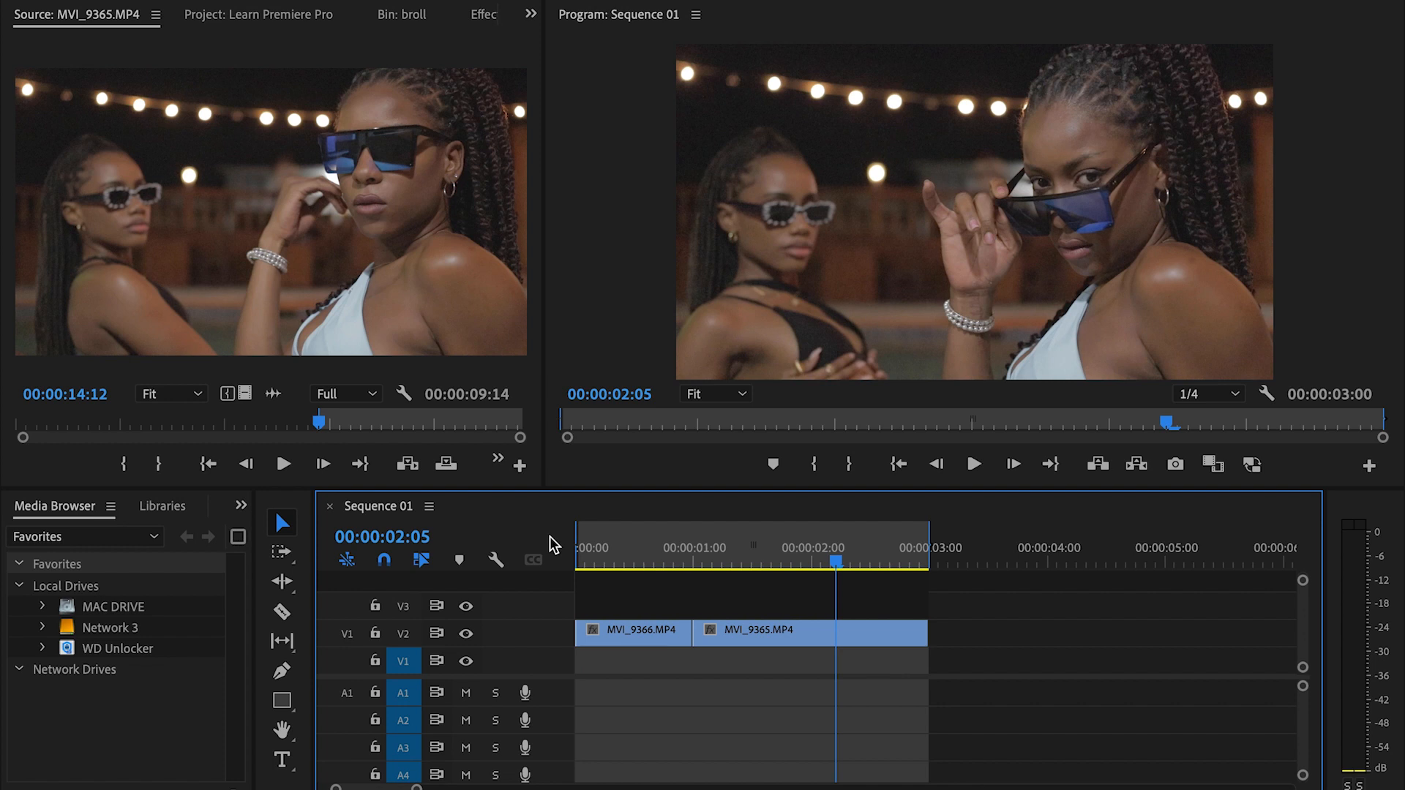
# Show the Effect Controls for MVI_9365.MP4 on V2 and place the playhead at 00:00:01:22
pyautogui.click(531, 14)
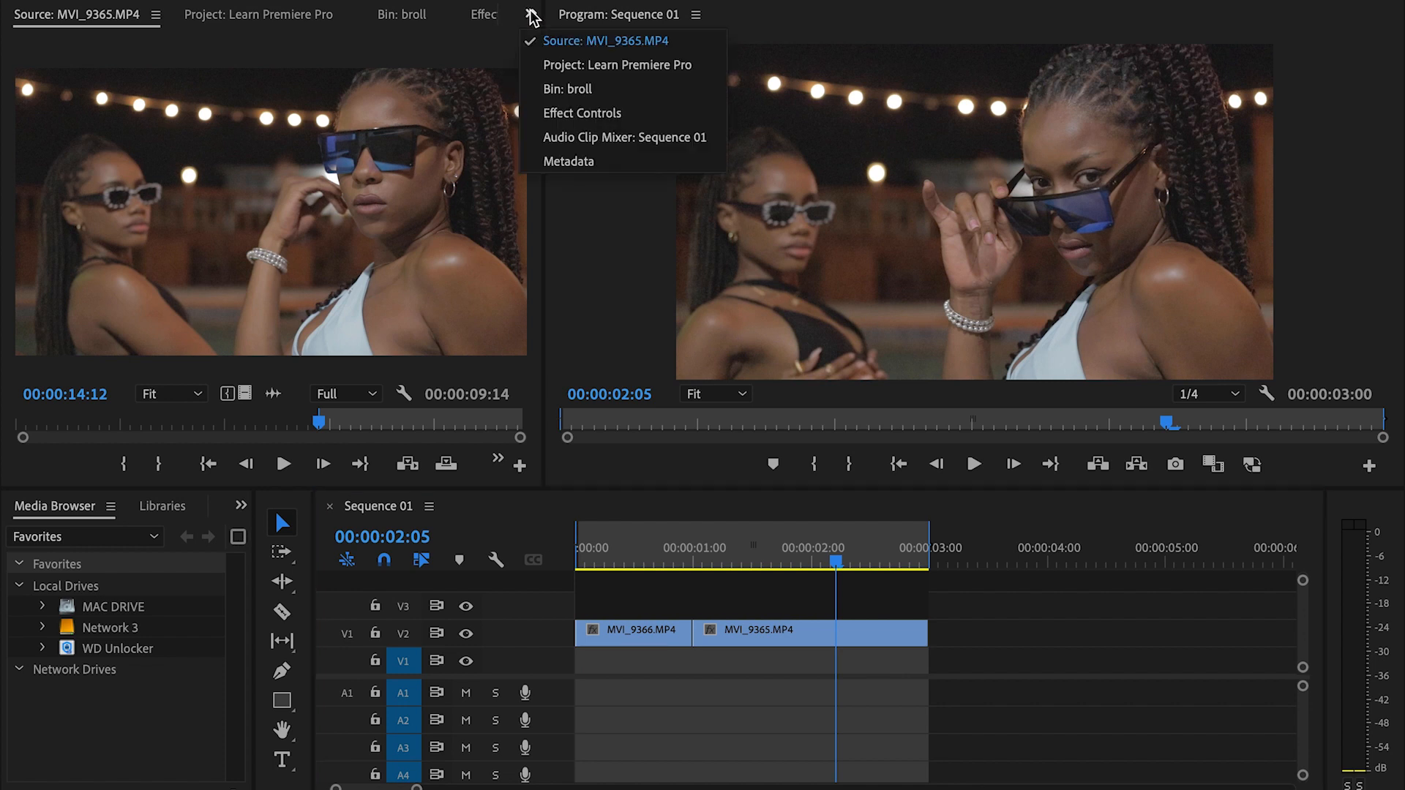
pyautogui.click(579, 114)
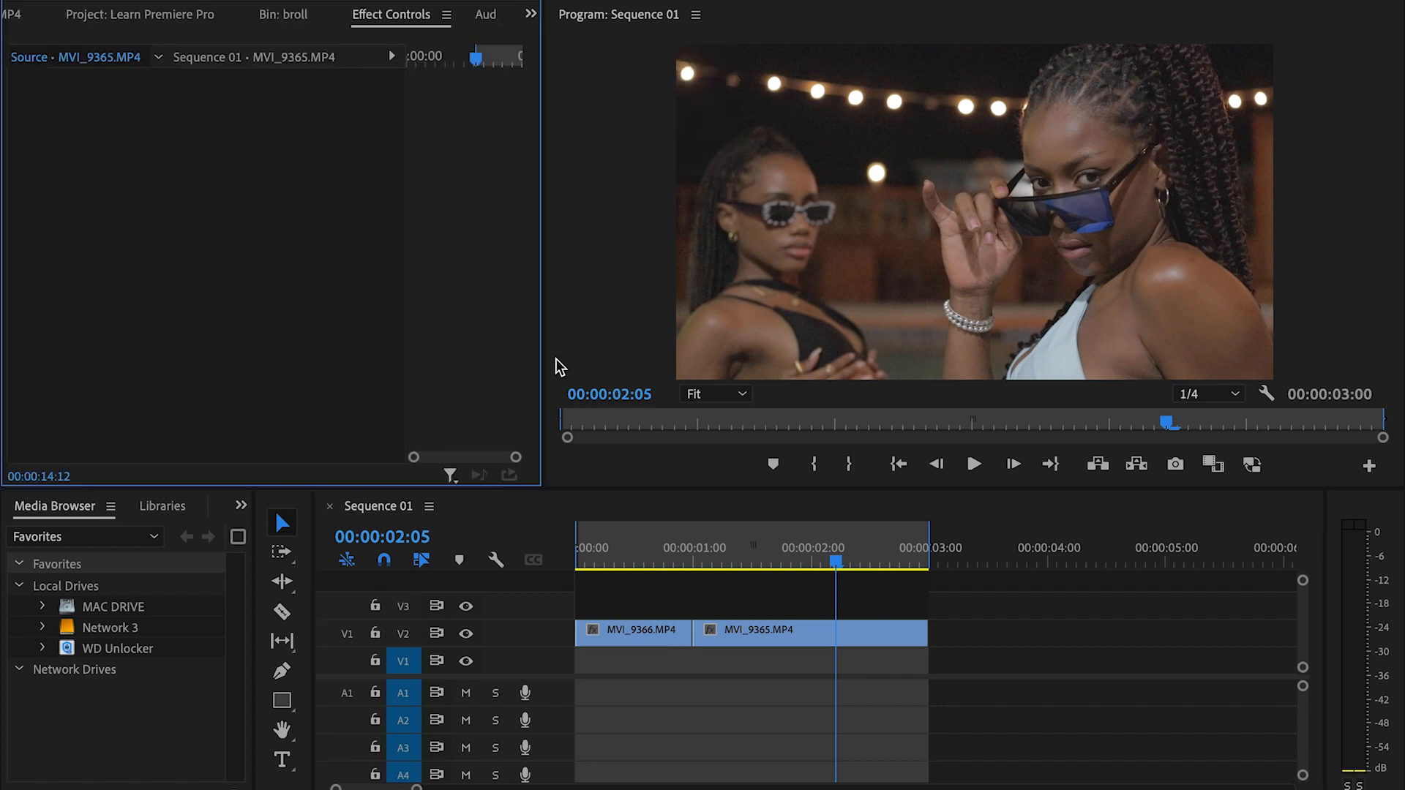
pyautogui.click(728, 640)
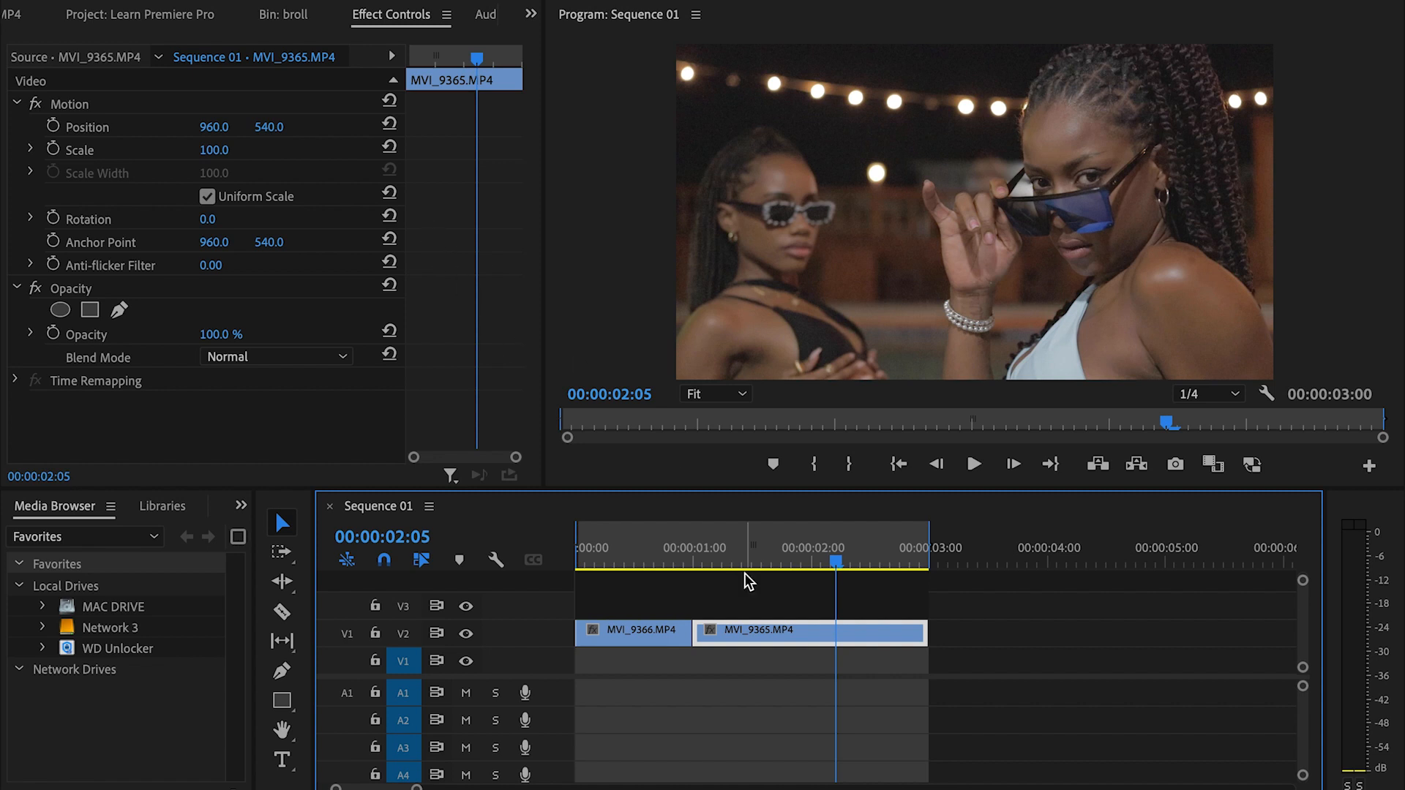
pyautogui.moveTo(730, 566); pyautogui.dragTo(806, 557)
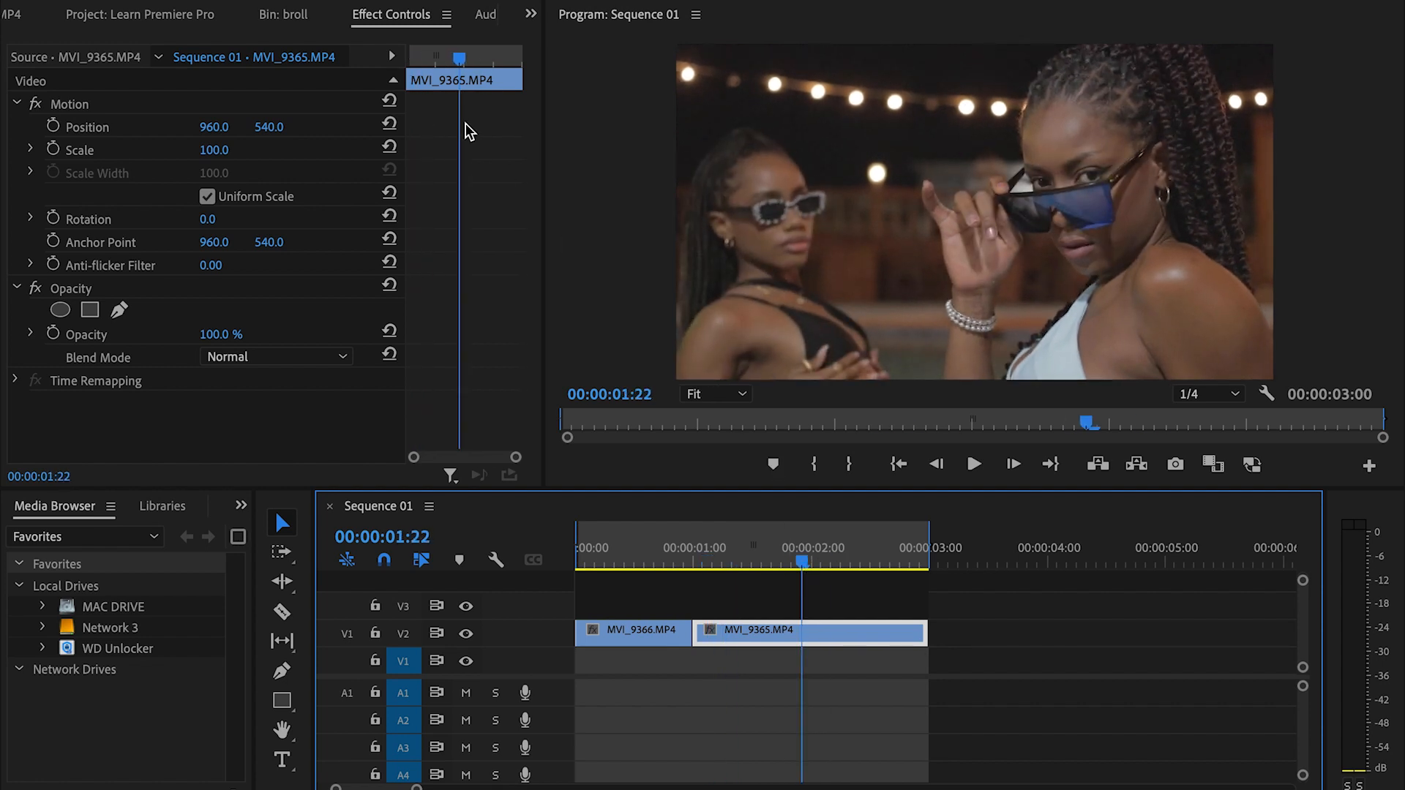
# Enlarge the Effect Controls, add a Scale keyframe of 100, and move that keyframe to the start of MVI_9365.MP4
pyautogui.press('`')
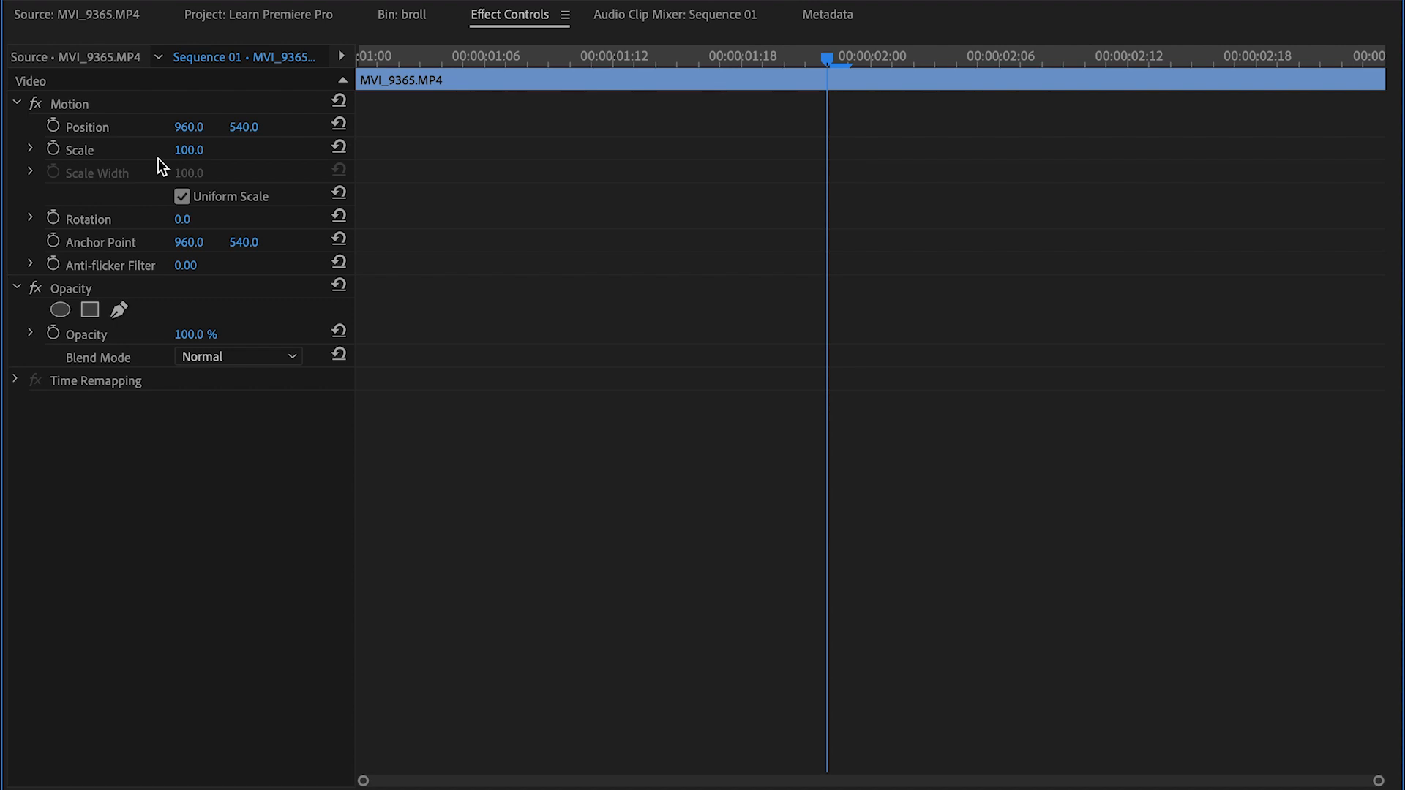
pyautogui.click(51, 148)
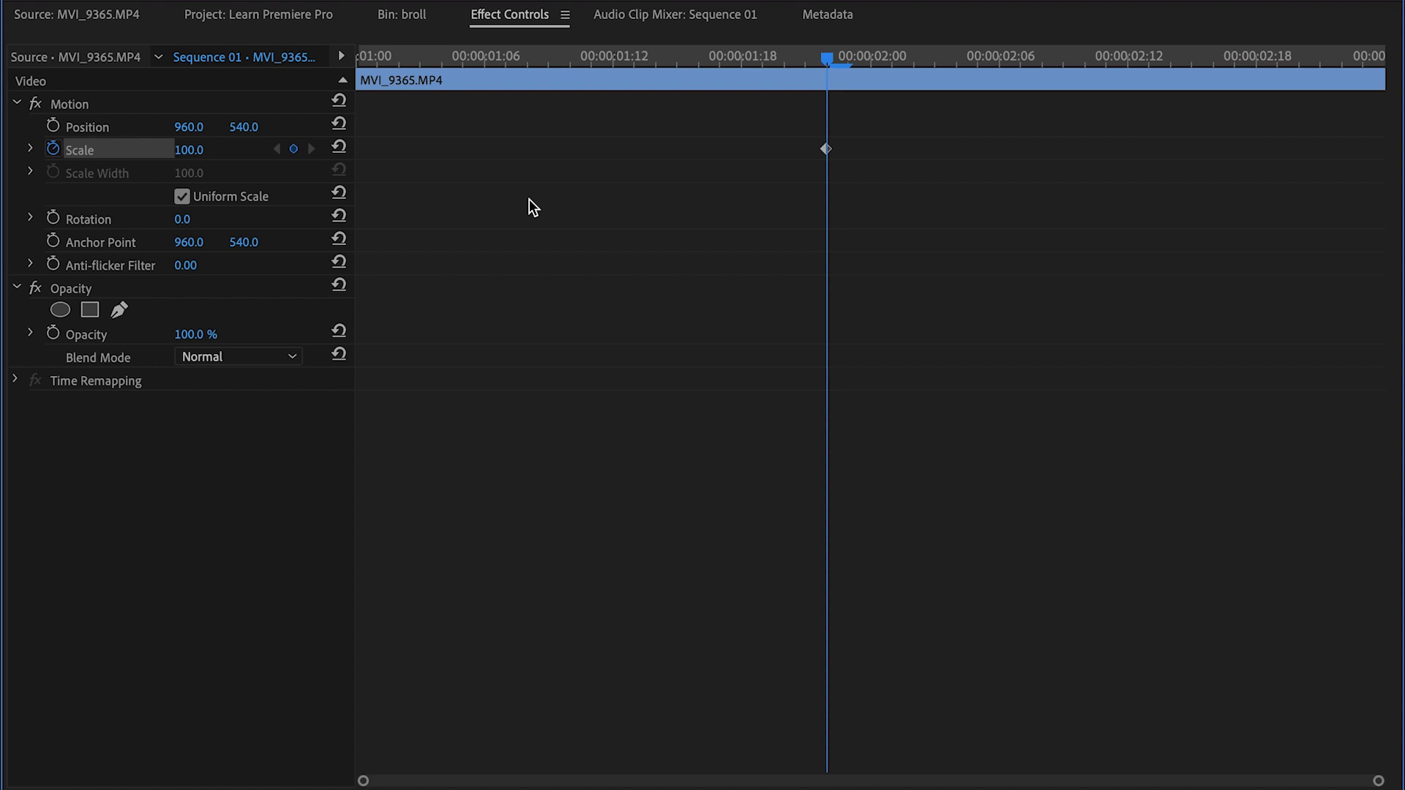
pyautogui.click(827, 149)
pyautogui.moveTo(828, 151); pyautogui.dragTo(310, 132)
# Add a second Scale keyframe of 120, move it to the end of MVI_9365.MP4, and restore the full workspace
pyautogui.write('110')
pyautogui.press('Return')
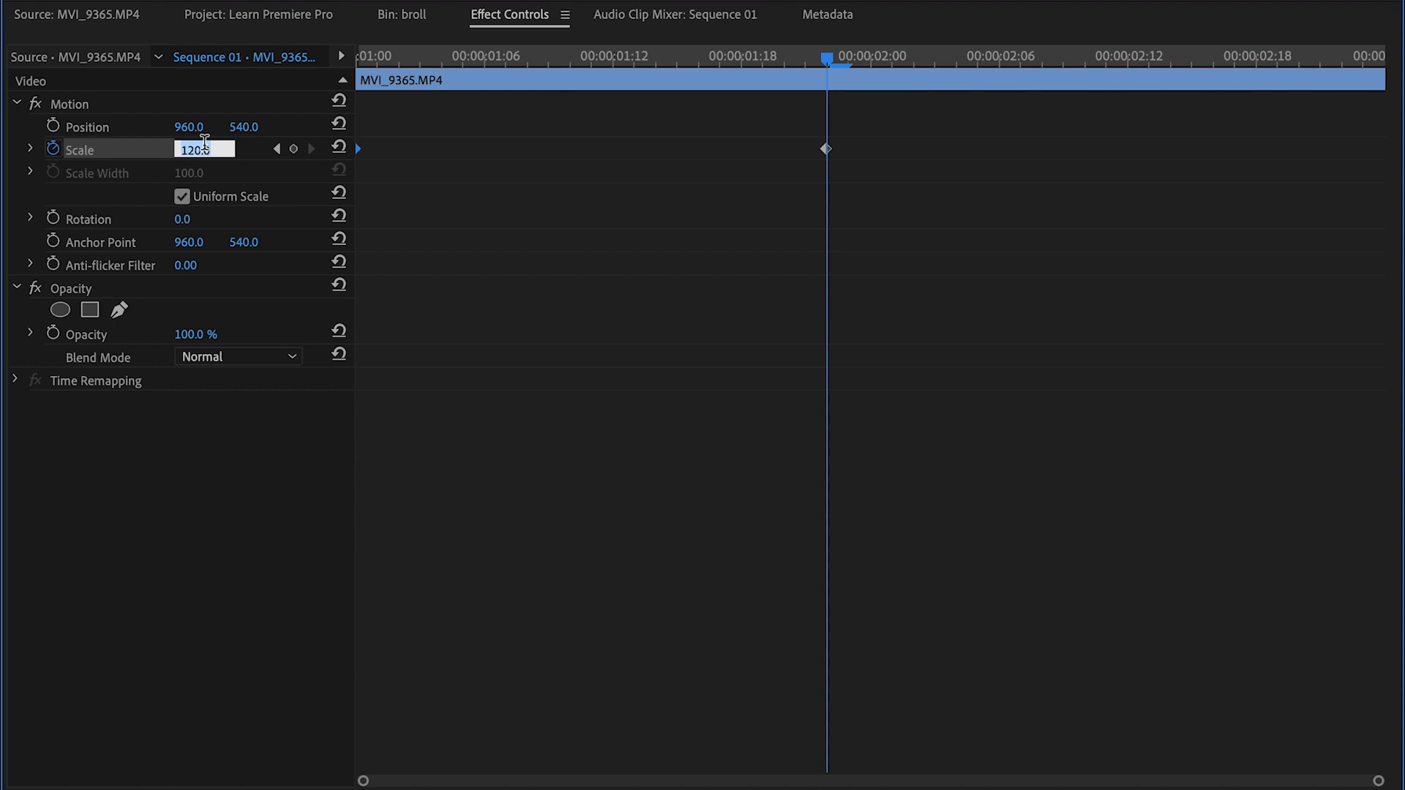
pyautogui.press('Return')
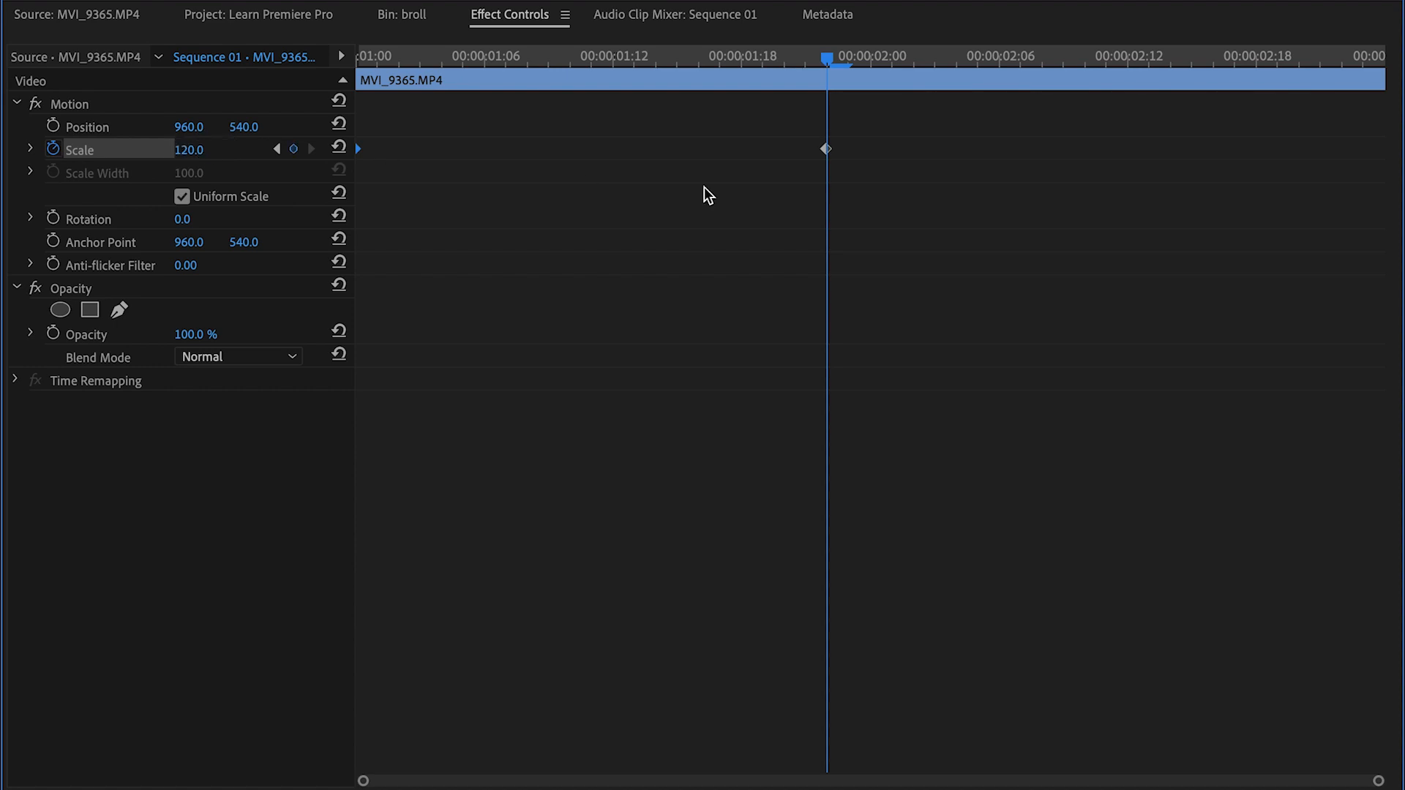
pyautogui.moveTo(831, 153); pyautogui.dragTo(1381, 148)
pyautogui.press('`')
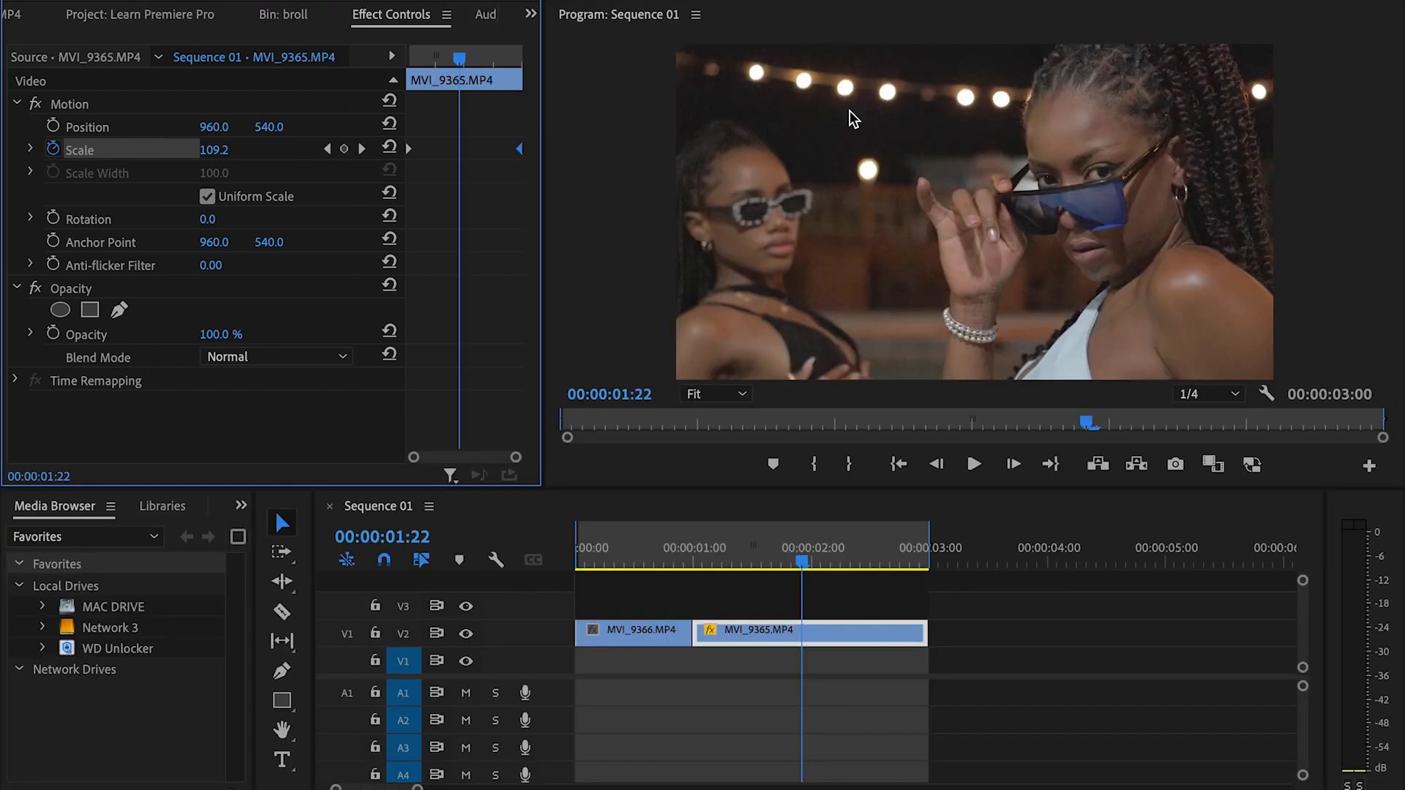
# Play Sequence 01 repeatedly from its start to review the animated zoom on MVI_9365.MP4
pyautogui.moveTo(720, 560); pyautogui.dragTo(372, 540)
pyautogui.press('space')
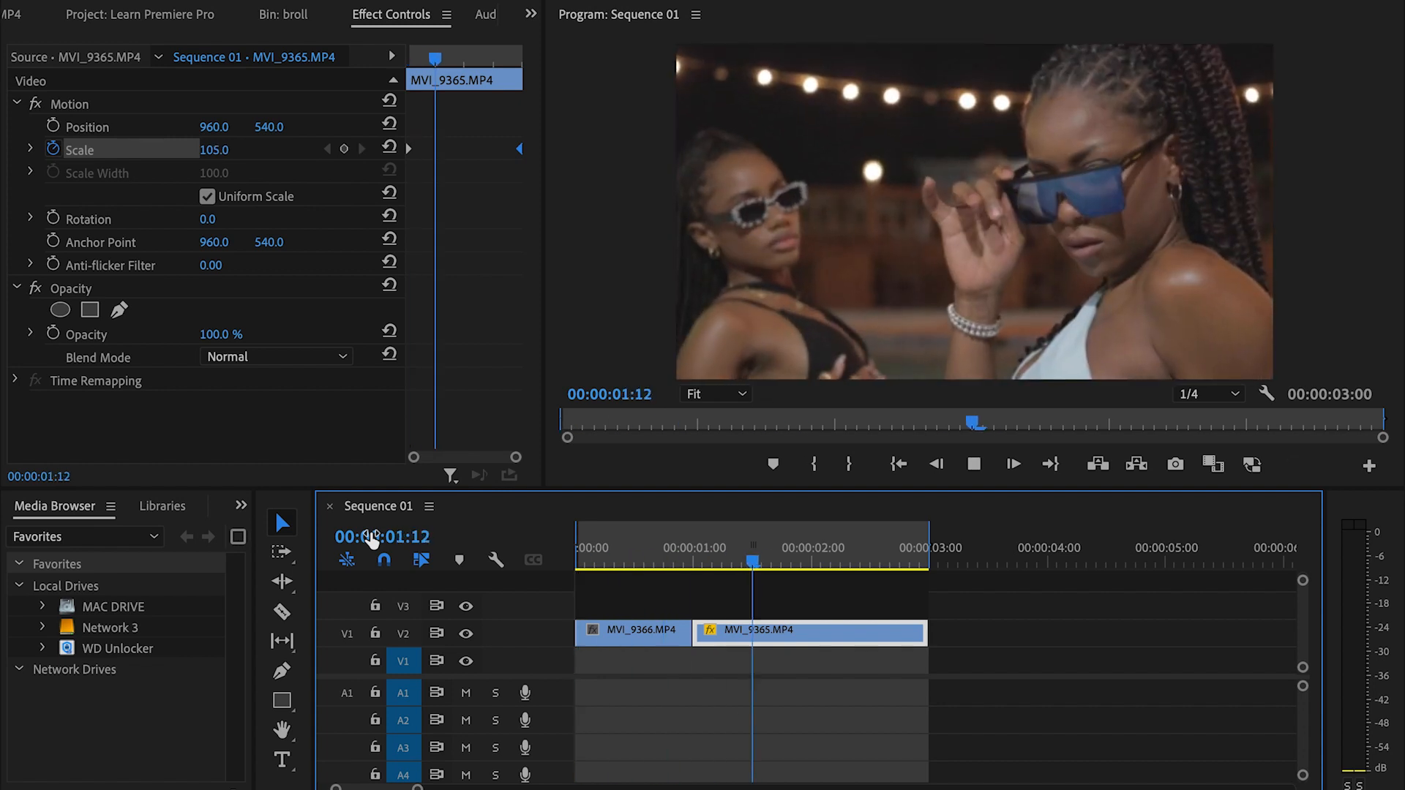
pyautogui.press('space')
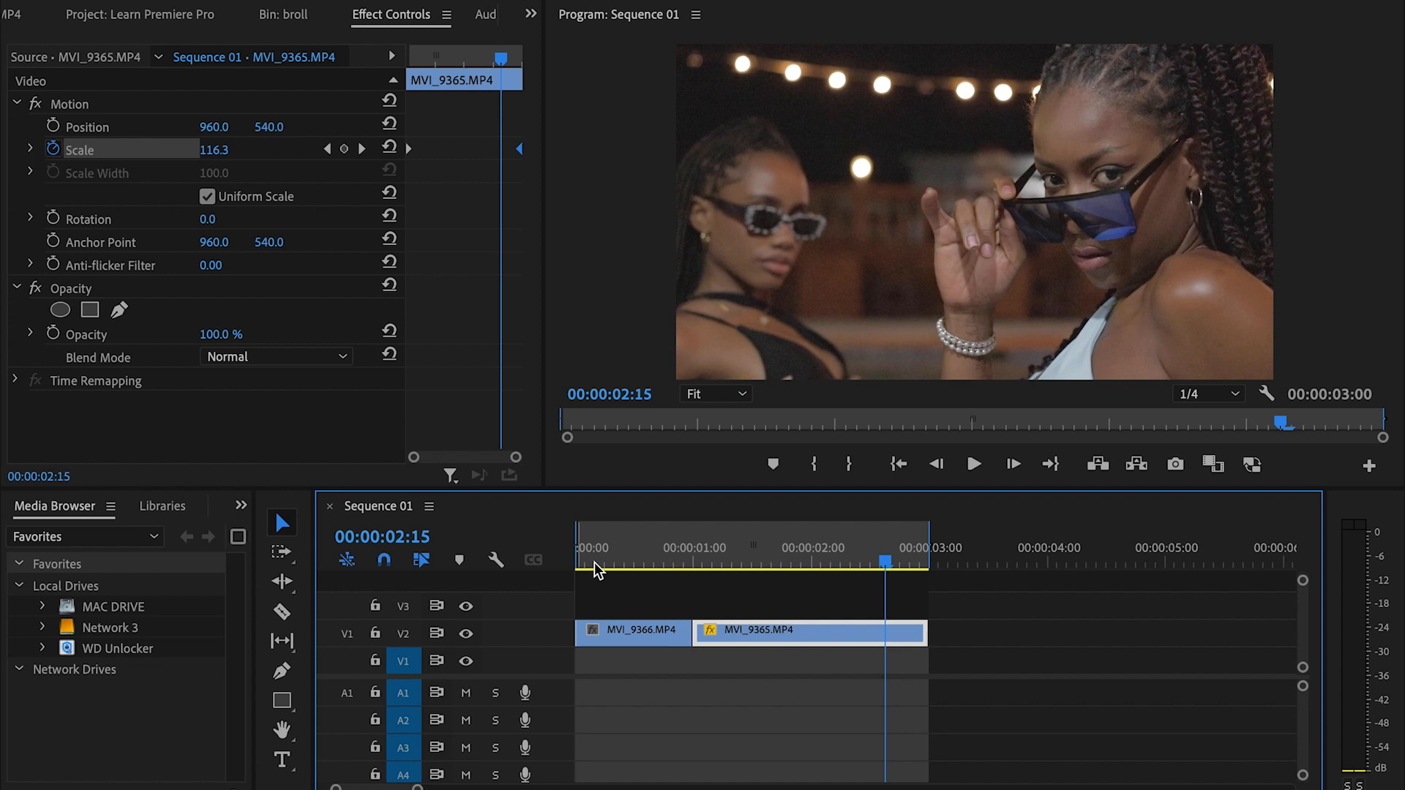
pyautogui.moveTo(595, 565); pyautogui.dragTo(527, 550)
pyautogui.press('space')
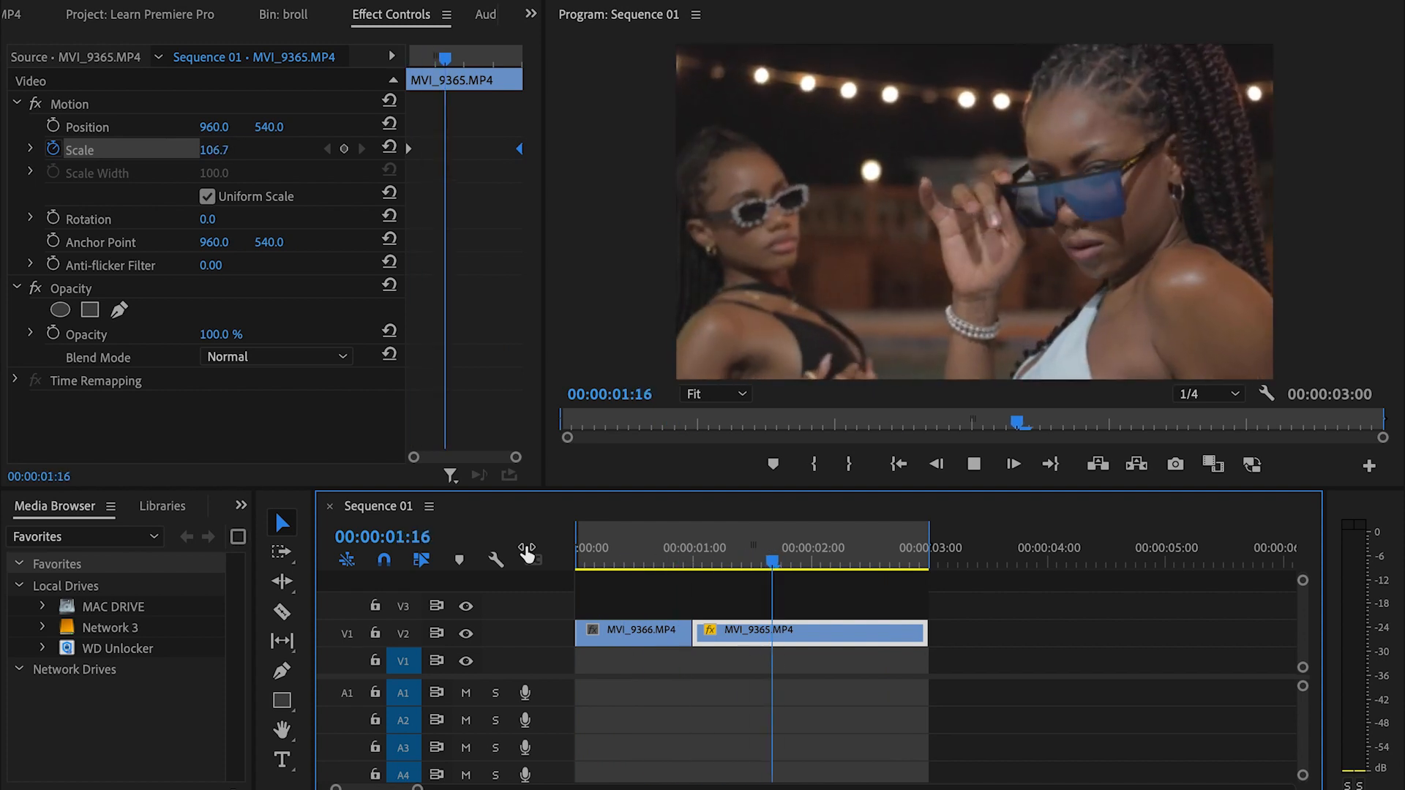
pyautogui.press('space')
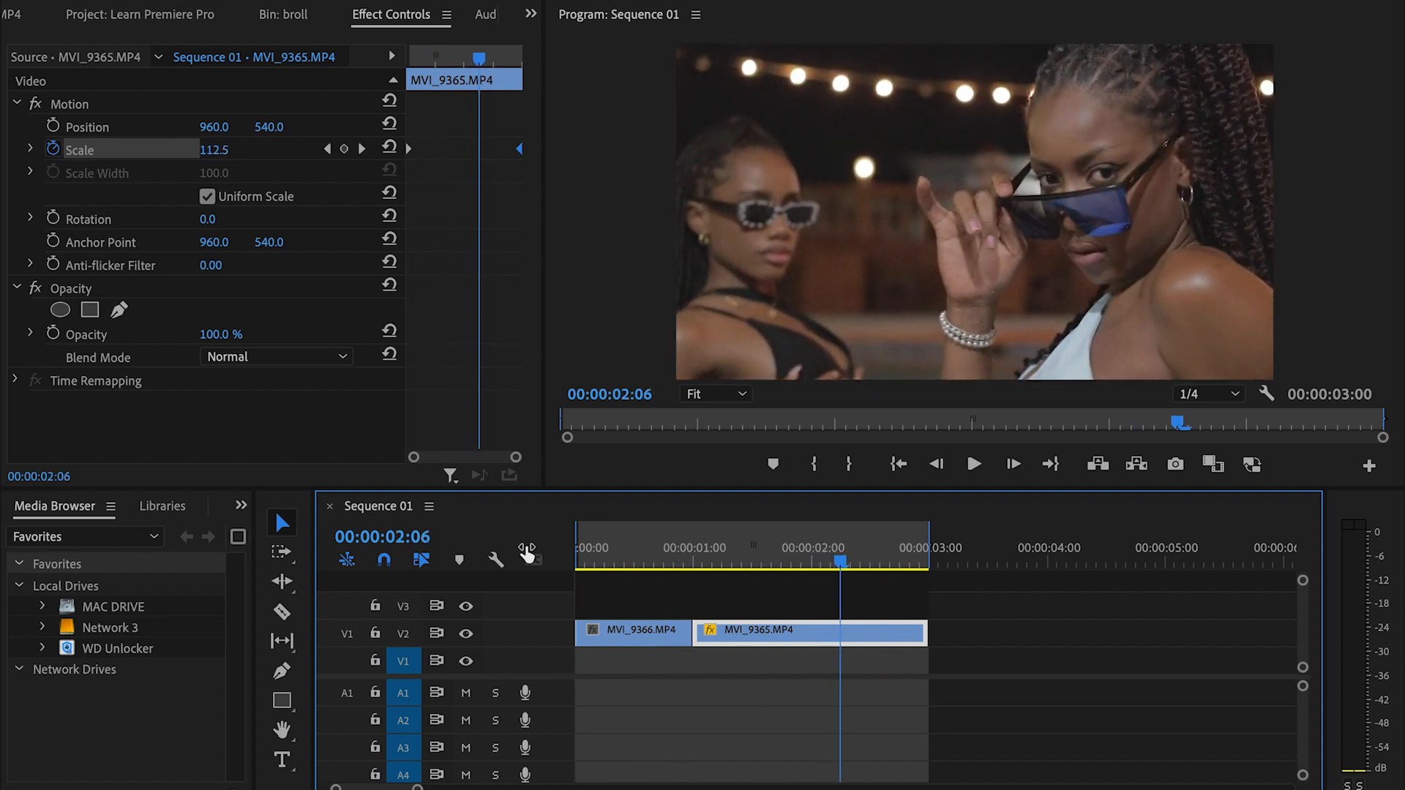
pyautogui.moveTo(683, 565); pyautogui.dragTo(492, 568)
pyautogui.press('space')
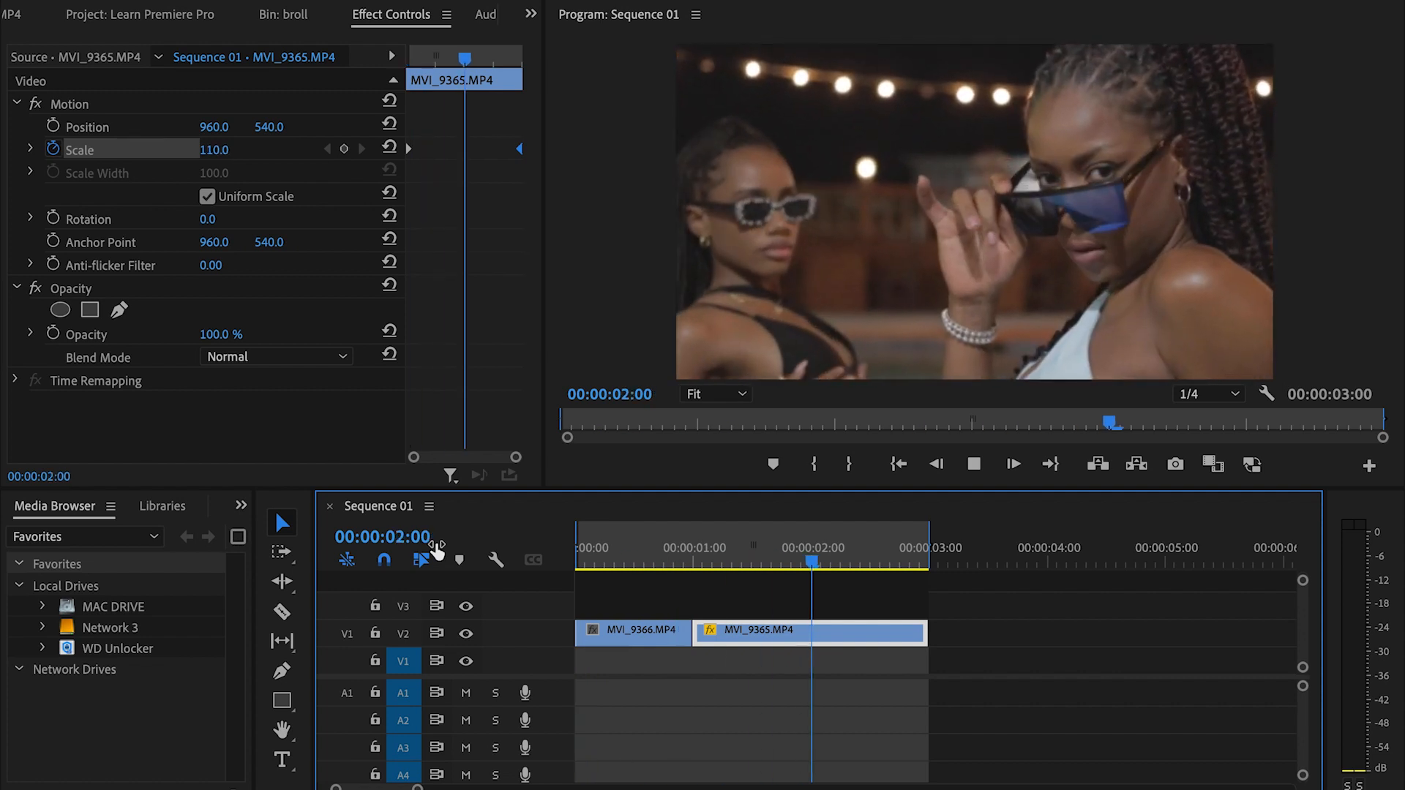
pyautogui.press('space')
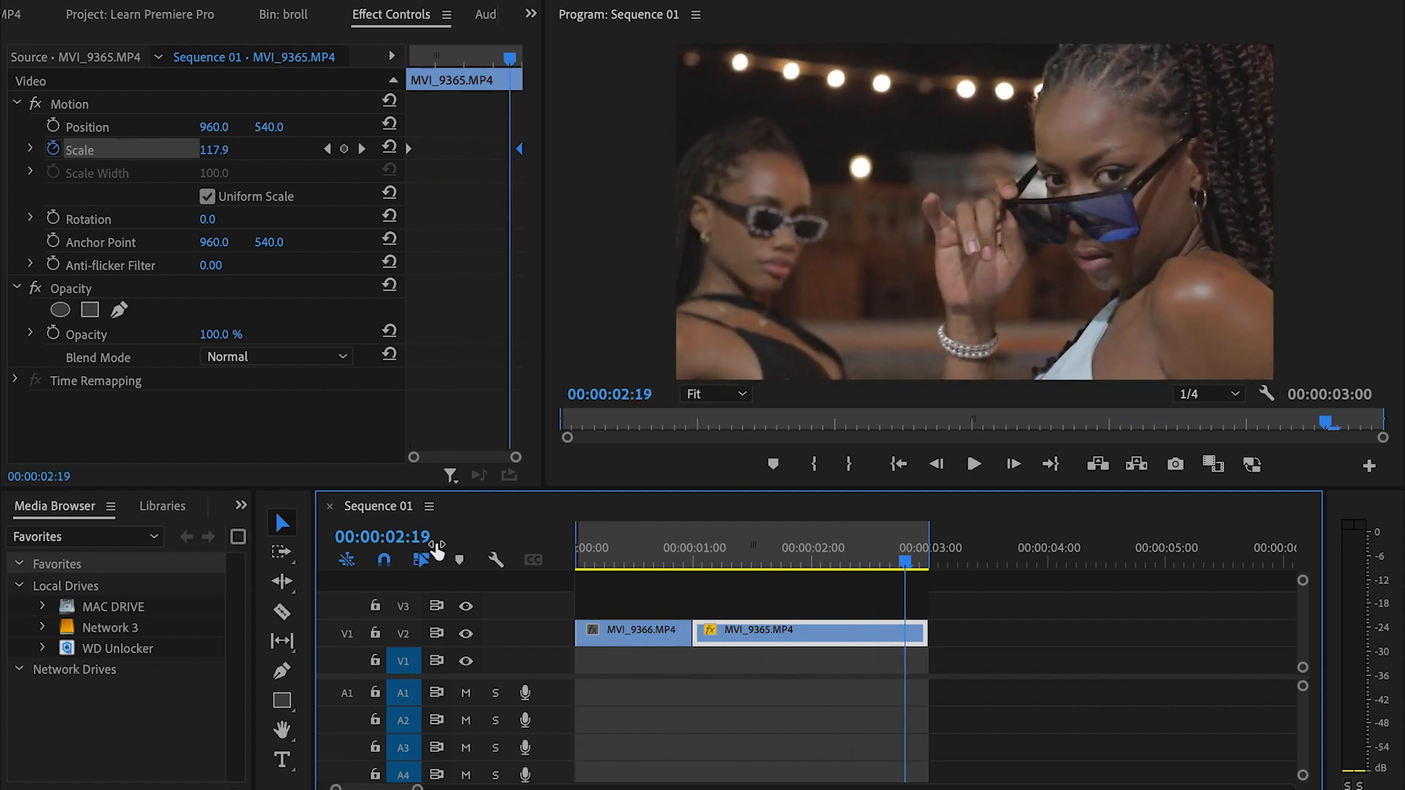
# Replay Sequence 01 from 00:00:00:00 to check the cut between the two clips and return the playhead to the start
pyautogui.moveTo(621, 560); pyautogui.dragTo(271, 546)
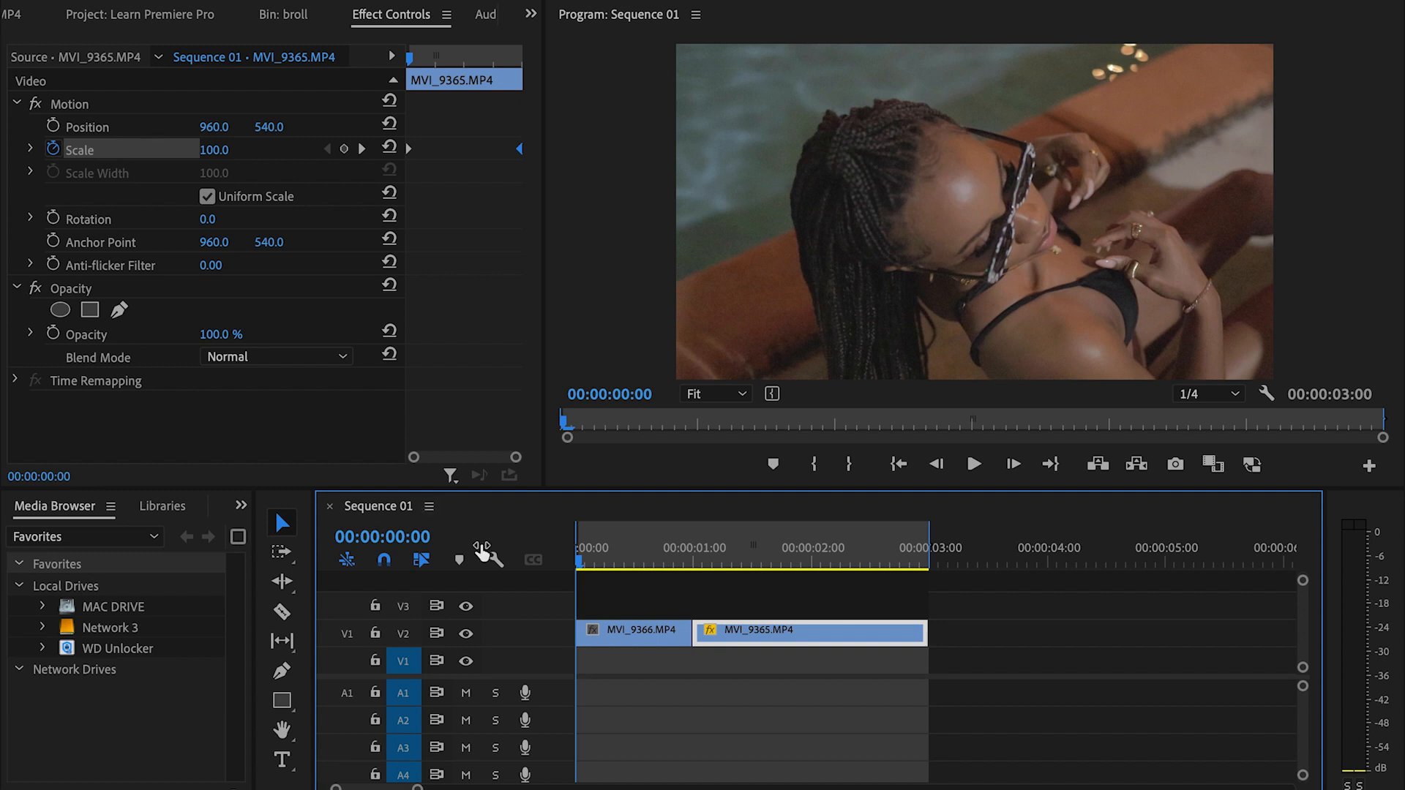
pyautogui.moveTo(599, 573); pyautogui.dragTo(573, 563)
pyautogui.click(530, 13)
pyautogui.click(490, 337)
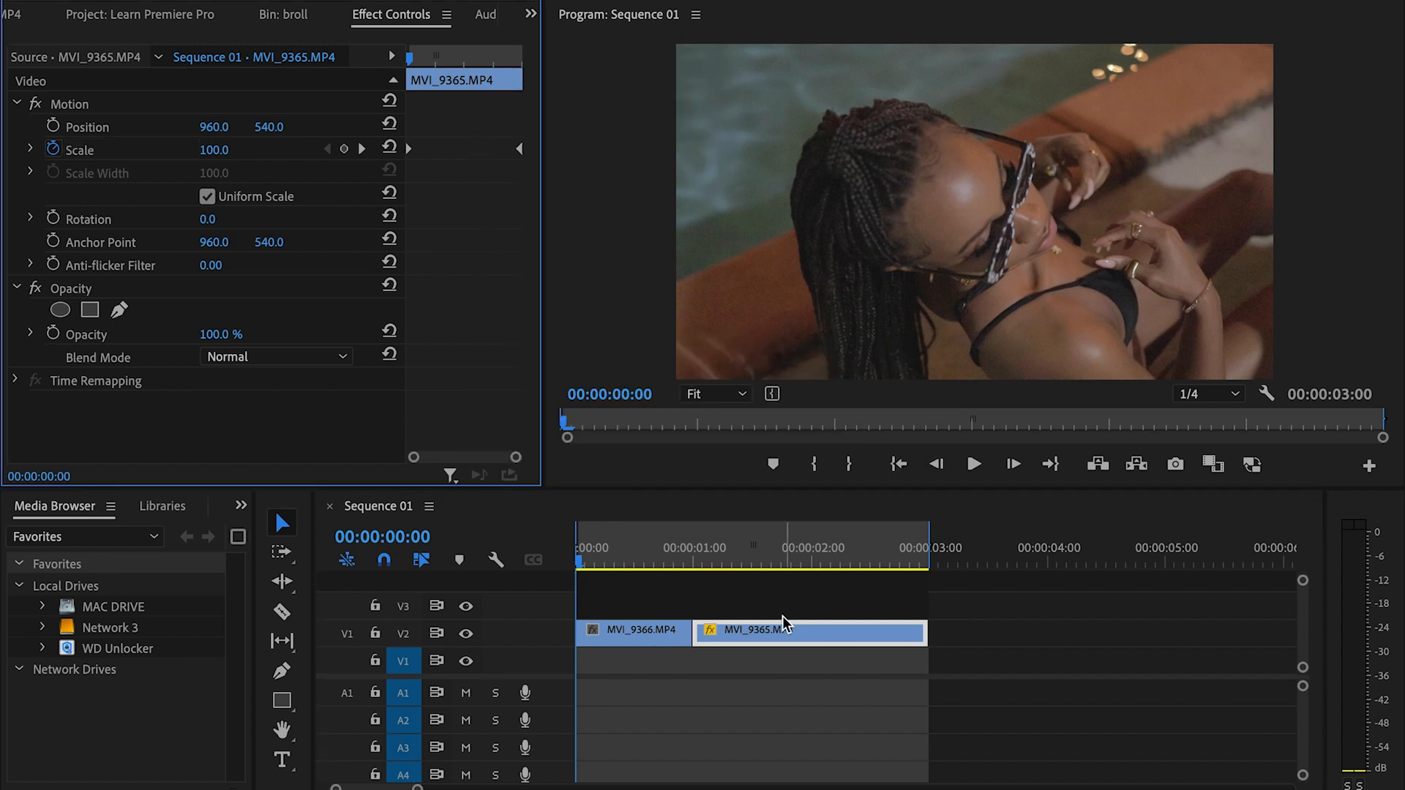
pyautogui.click(684, 555)
pyautogui.press('space')
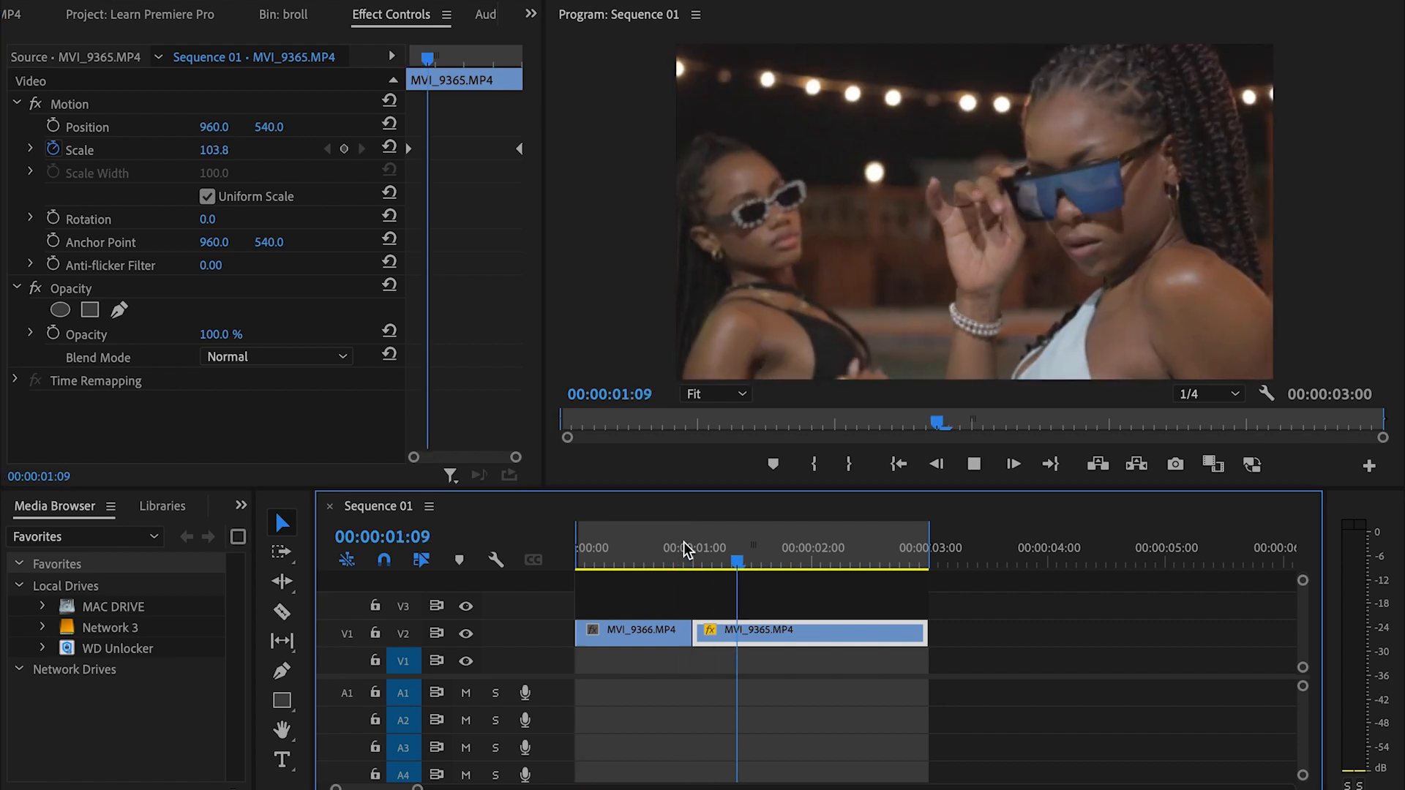
pyautogui.press('space')
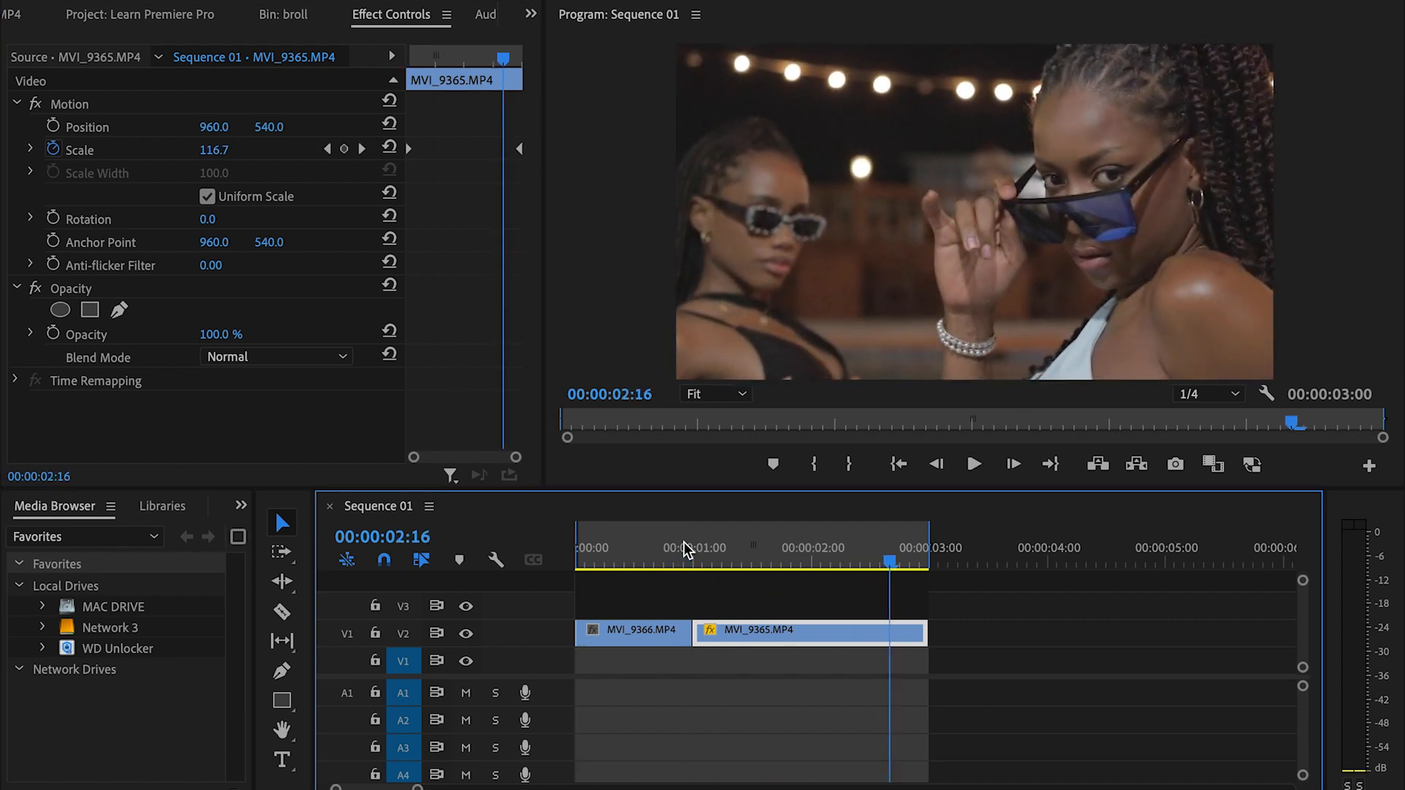
pyautogui.click(685, 551)
pyautogui.press('space')
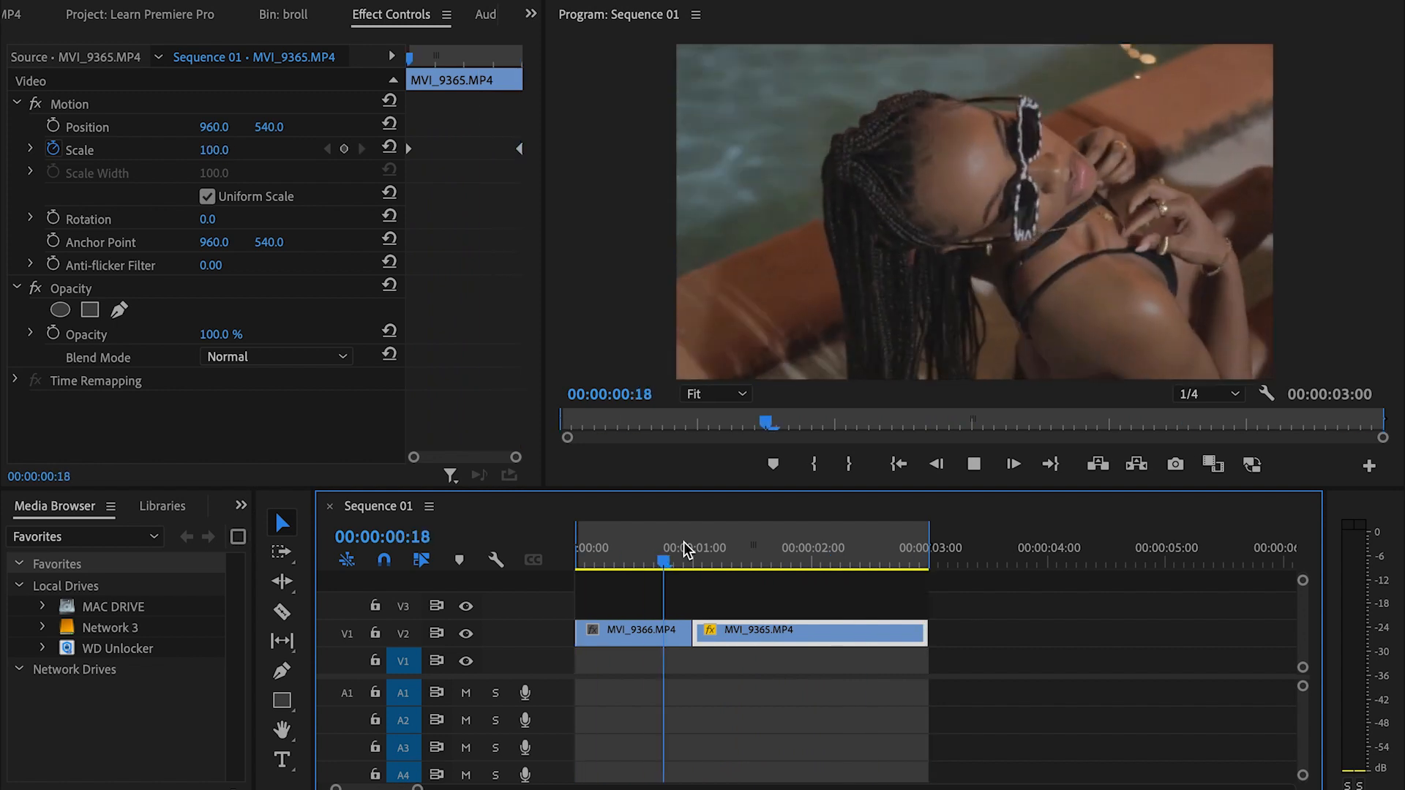
pyautogui.press('space')
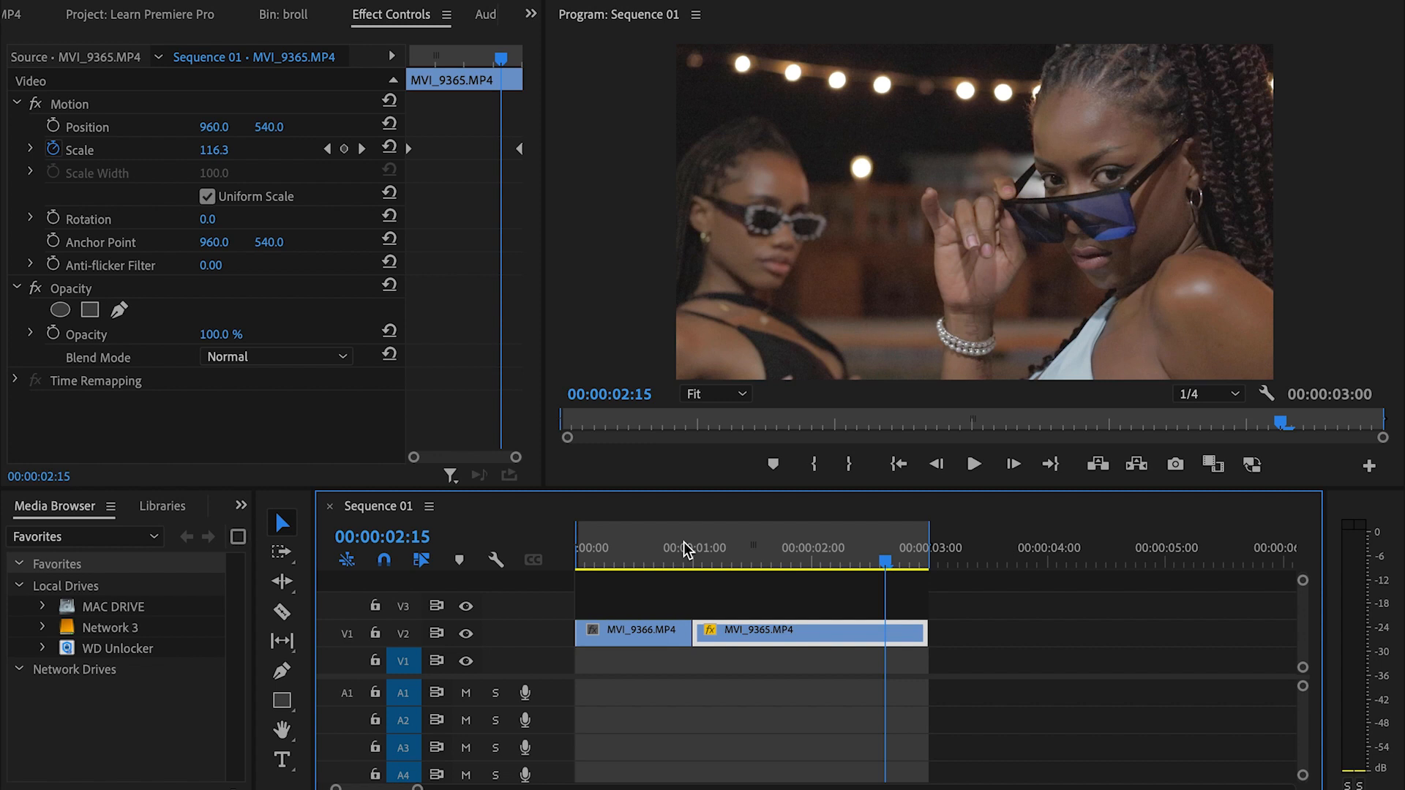
pyautogui.moveTo(686, 550); pyautogui.dragTo(480, 527)
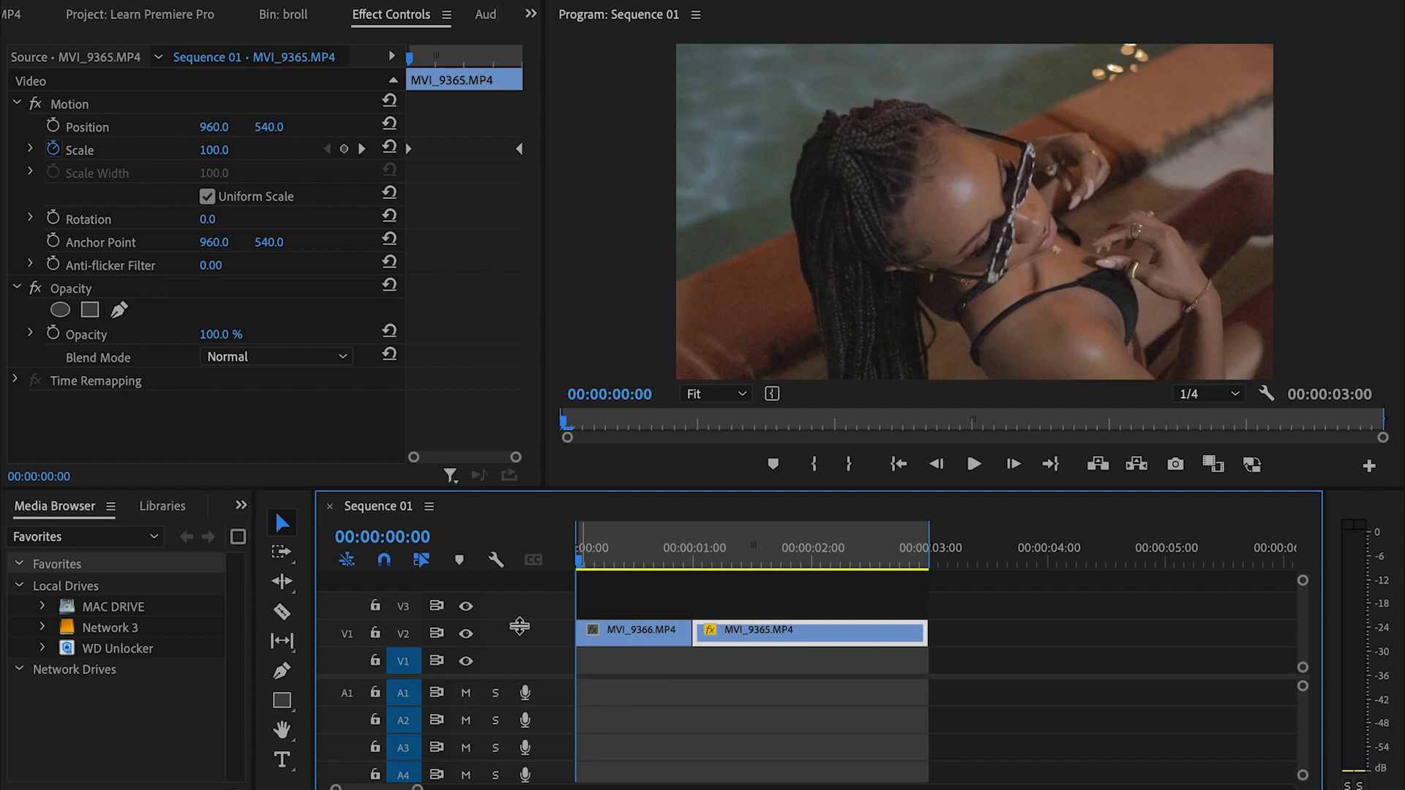
# Enlarge the Sequence 01 timeline to fill the window, shrink its video tracks to minimum height, and restore the full workspace
pyautogui.press('`')
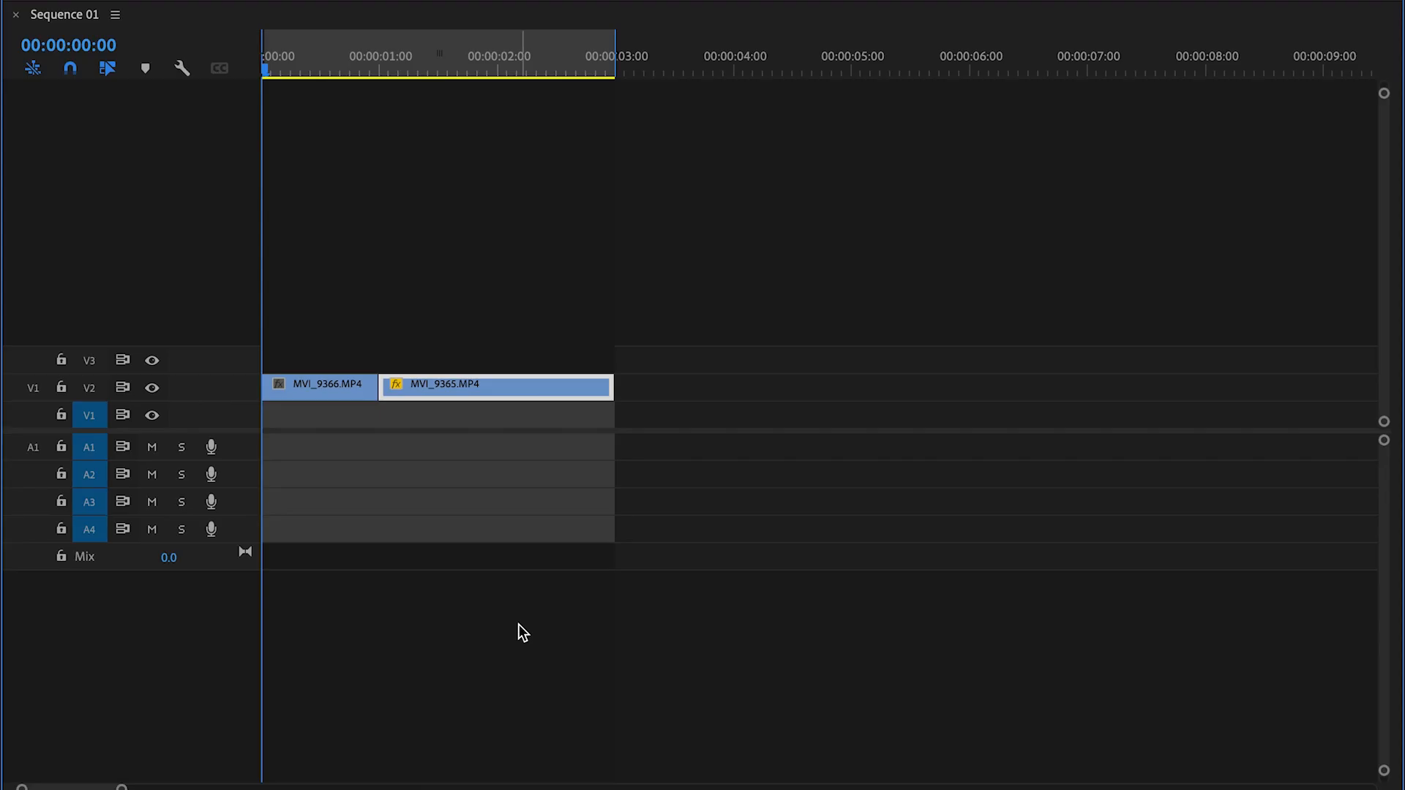
pyautogui.press('=')
pyautogui.press('-')
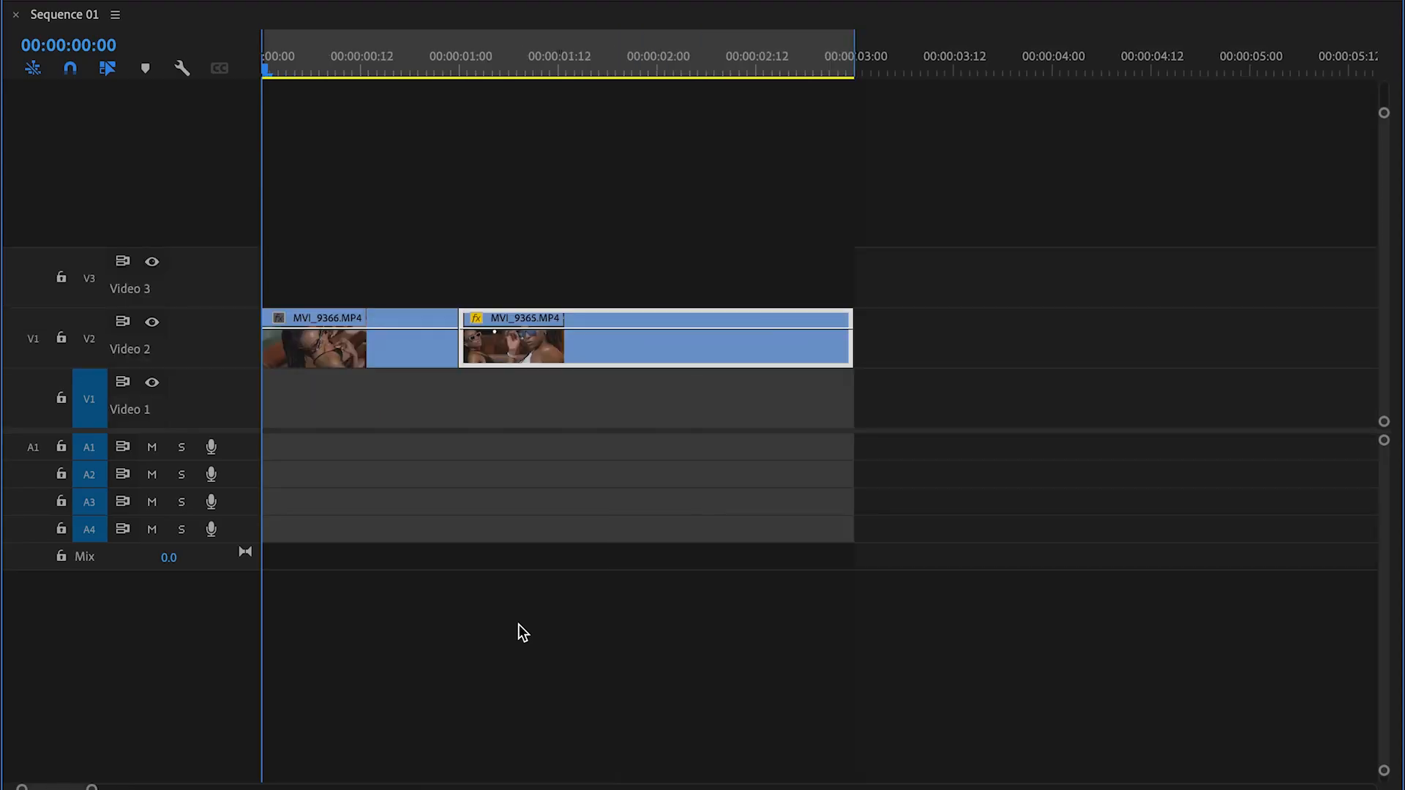
pyautogui.hotkey('ctrl', '-')
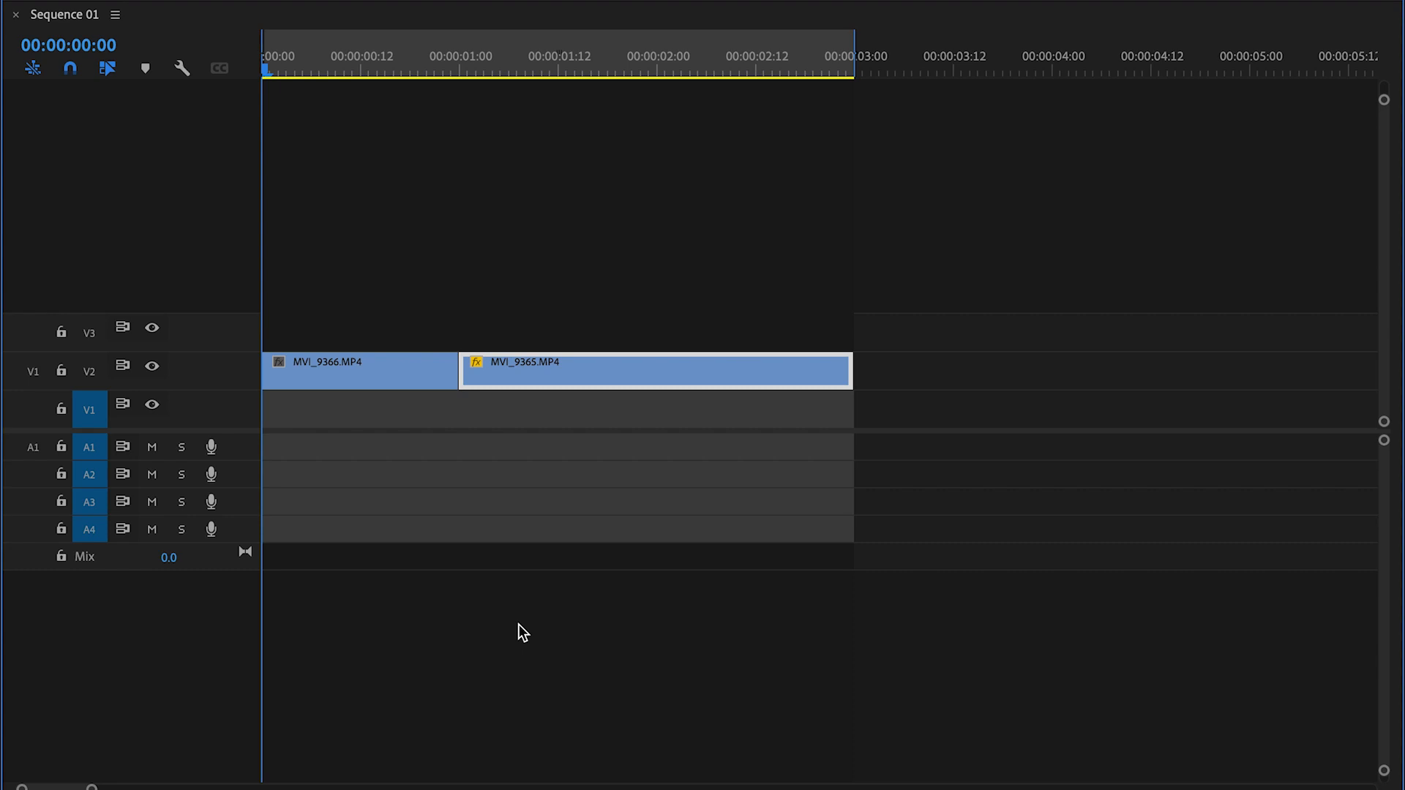
pyautogui.hotkey('ctrl', '-')
pyautogui.hotkey('ctrl', '-')
pyautogui.press('\\')
pyautogui.press('-')
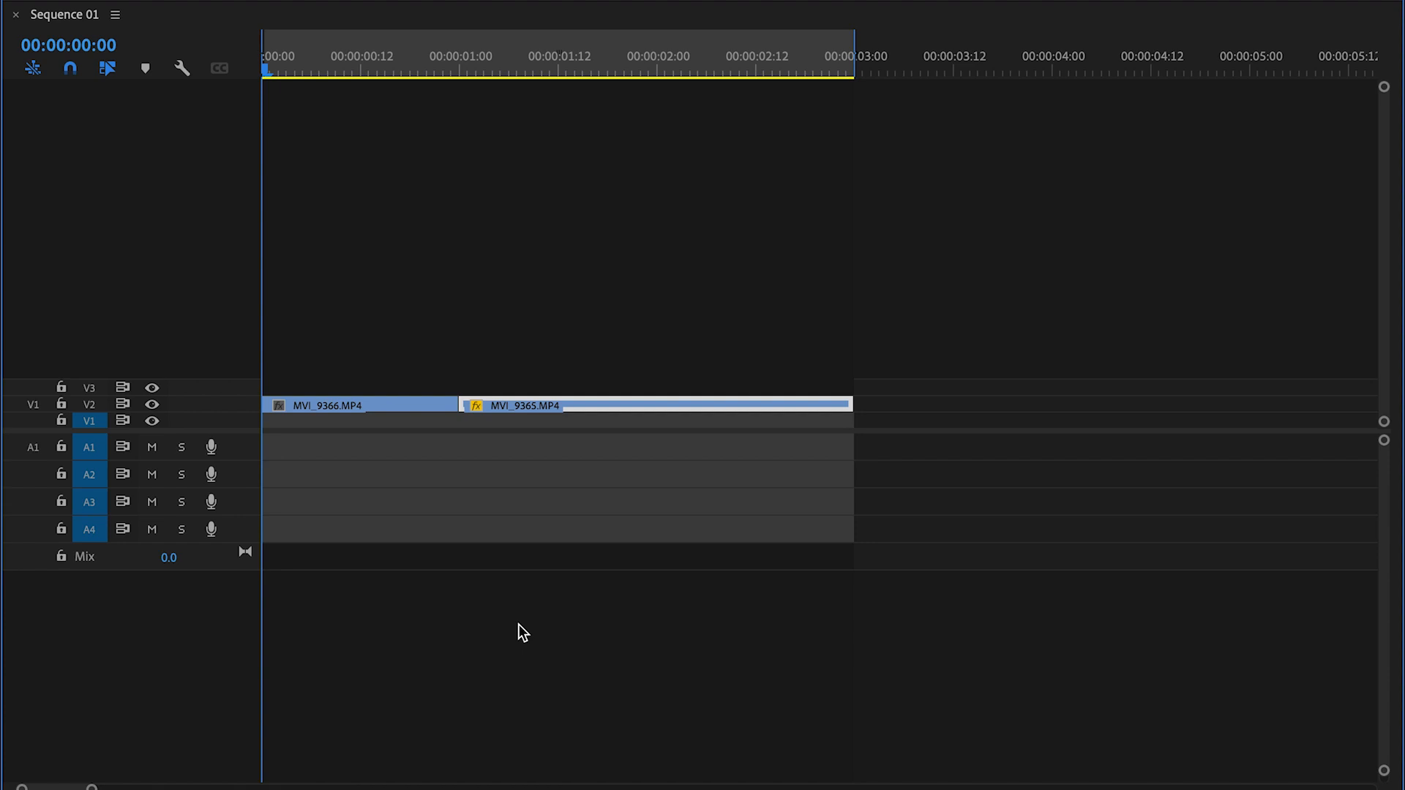
pyautogui.press('`')
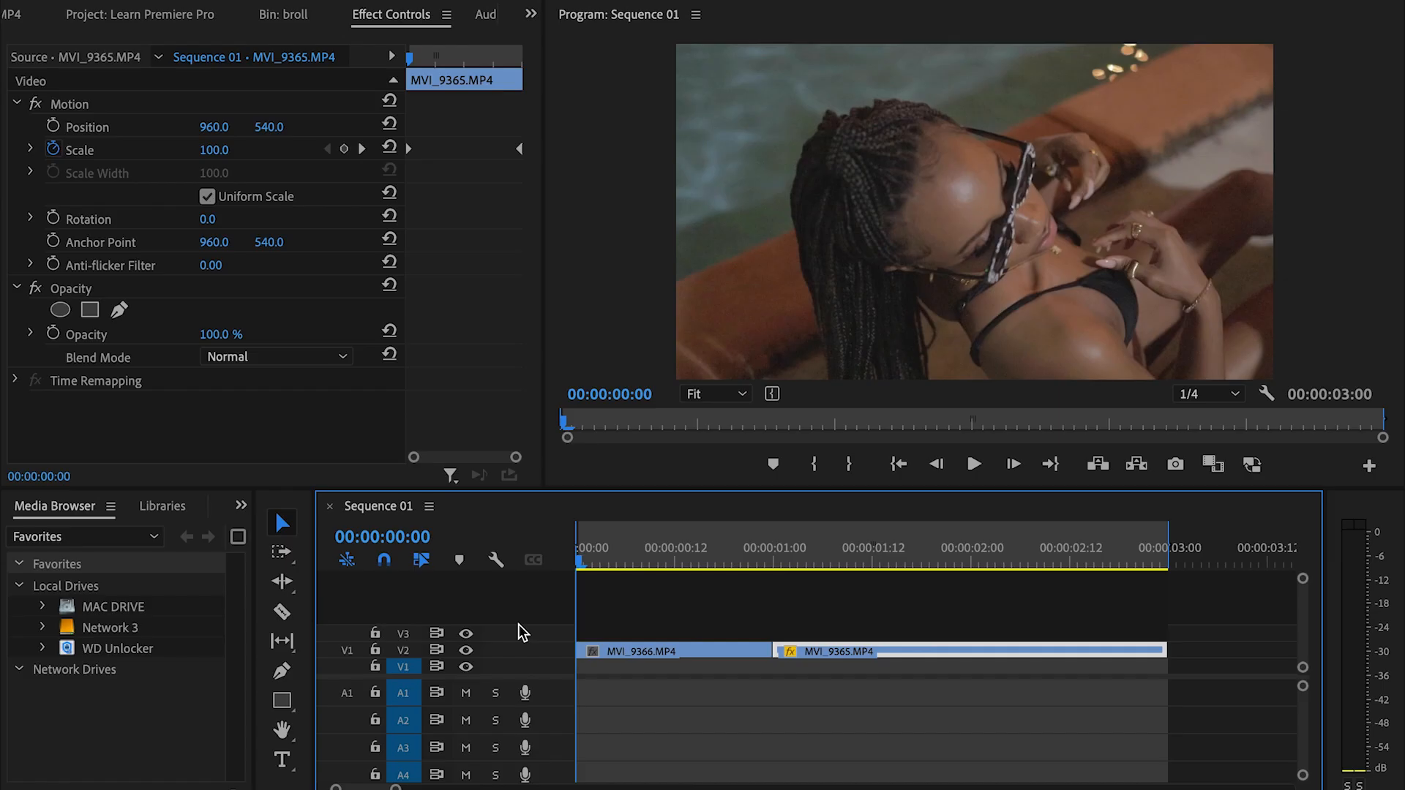
# Play Sequence 01 twice from its start to review both clips and the zoom on MVI_9365.MP4 again
pyautogui.press('space')
pyautogui.press('space')
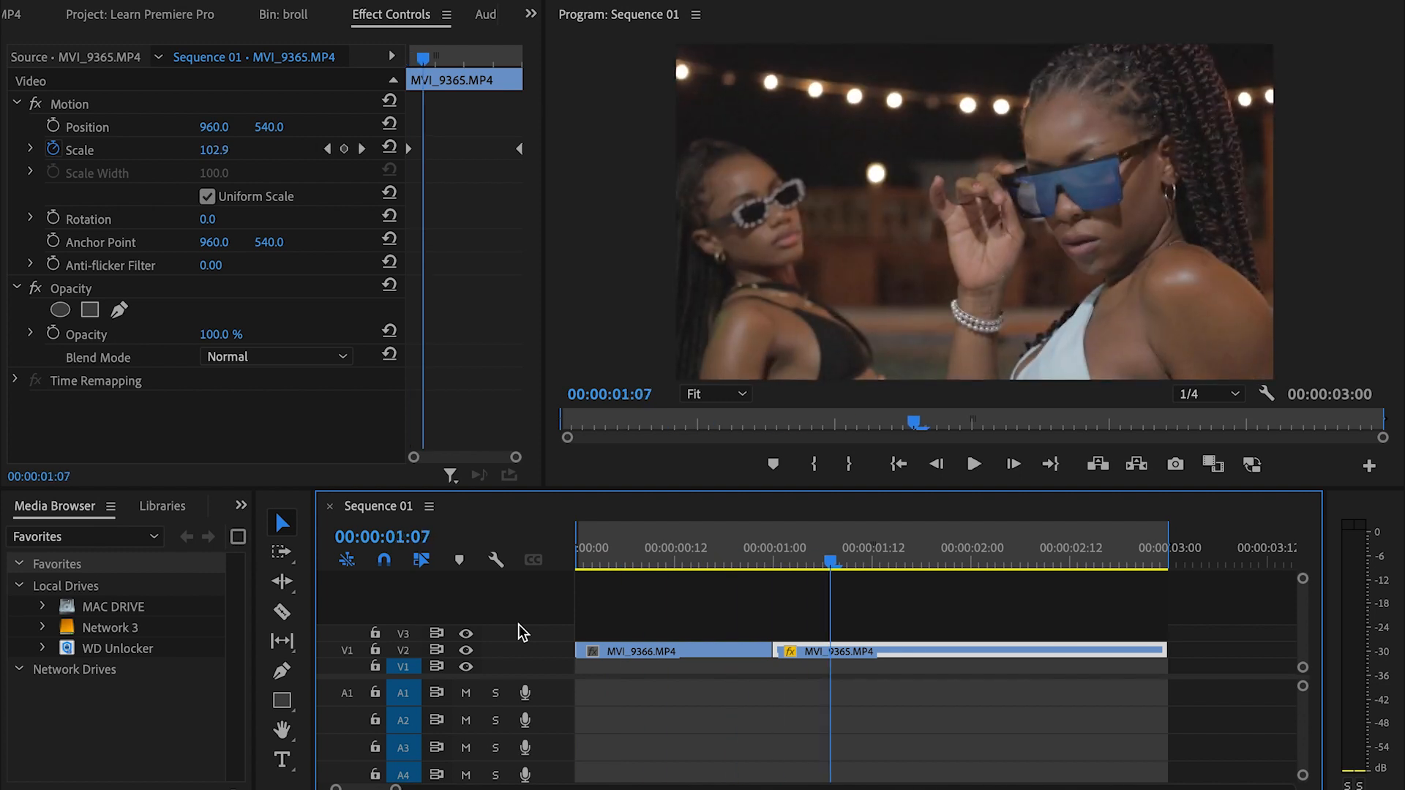
pyautogui.moveTo(627, 564); pyautogui.dragTo(534, 568)
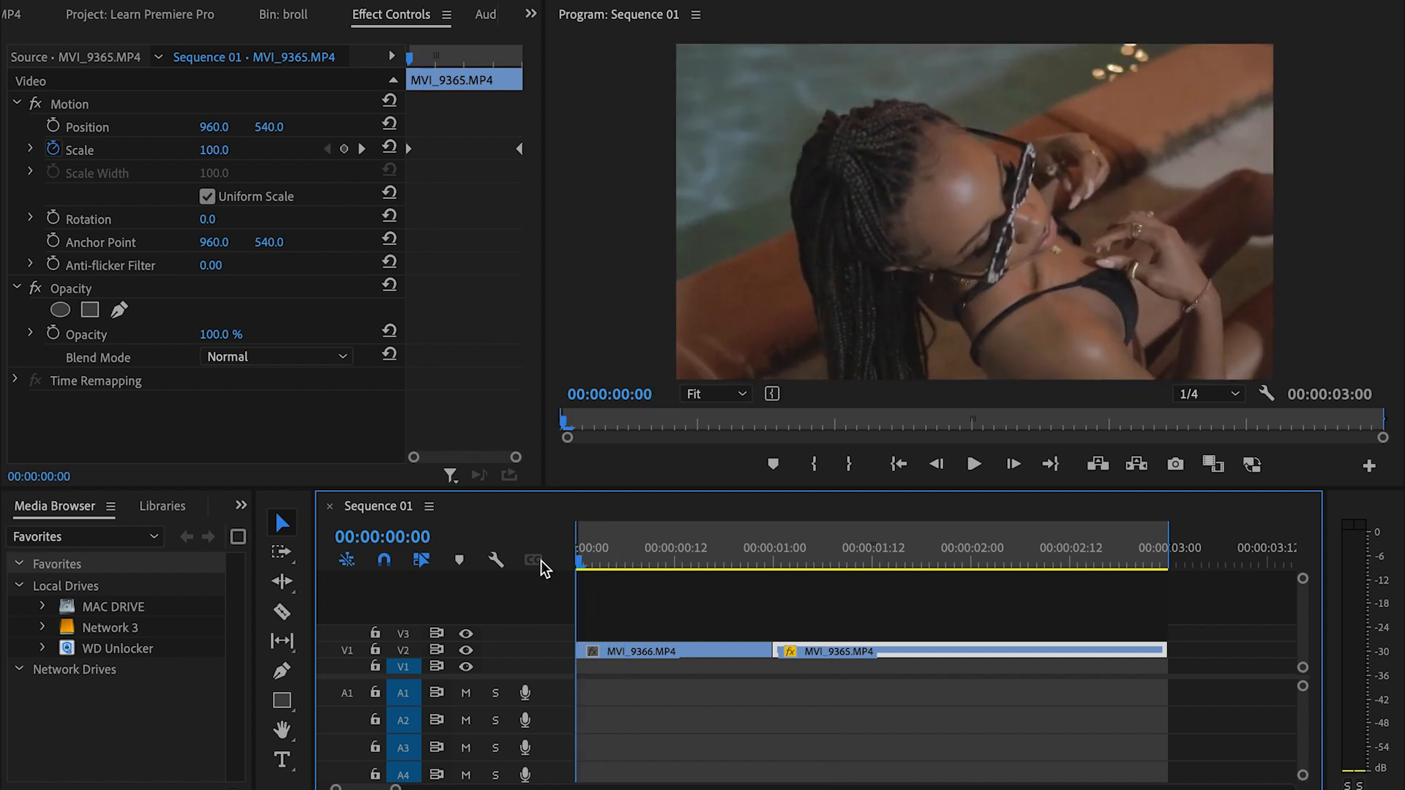
pyautogui.press('-')
pyautogui.press('-')
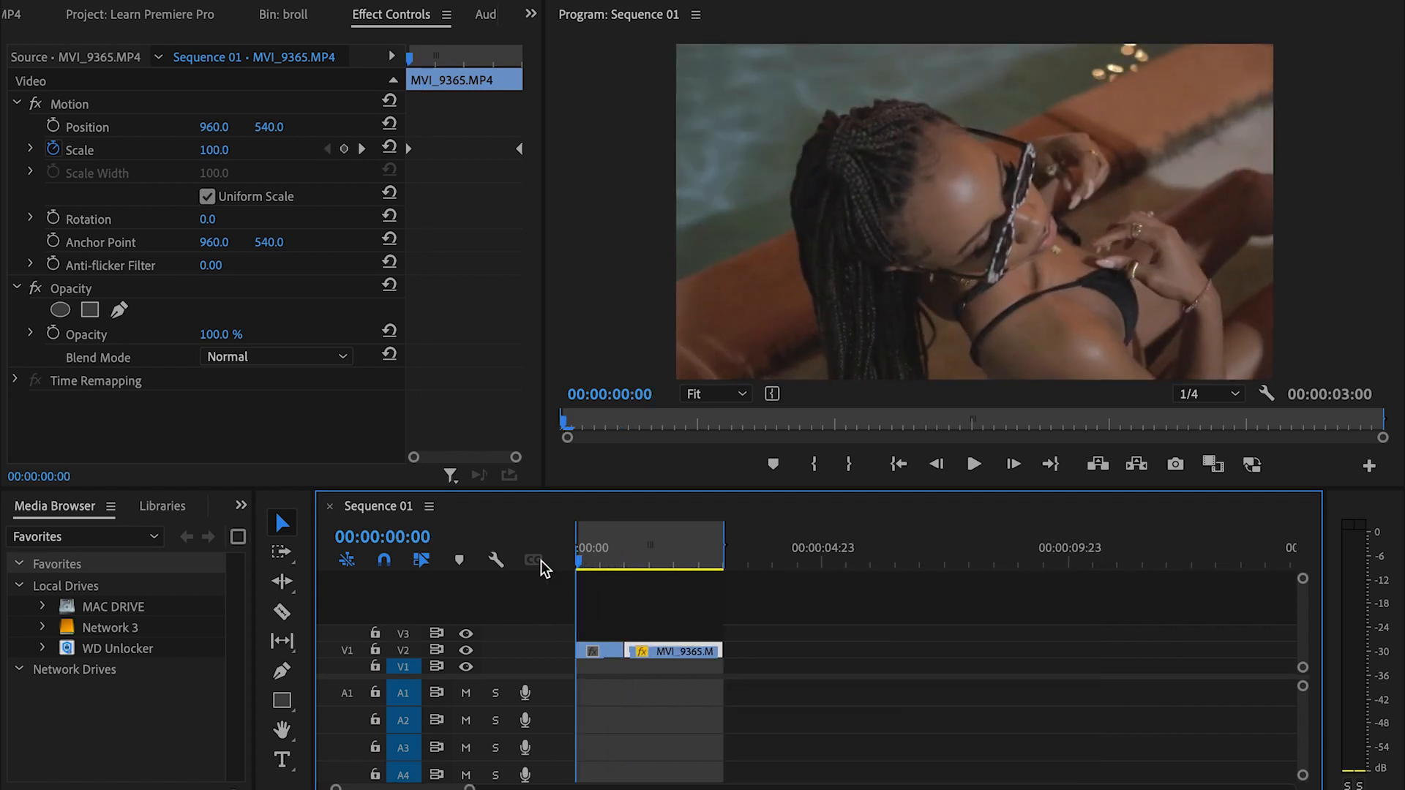
pyautogui.press('=')
pyautogui.press('space')
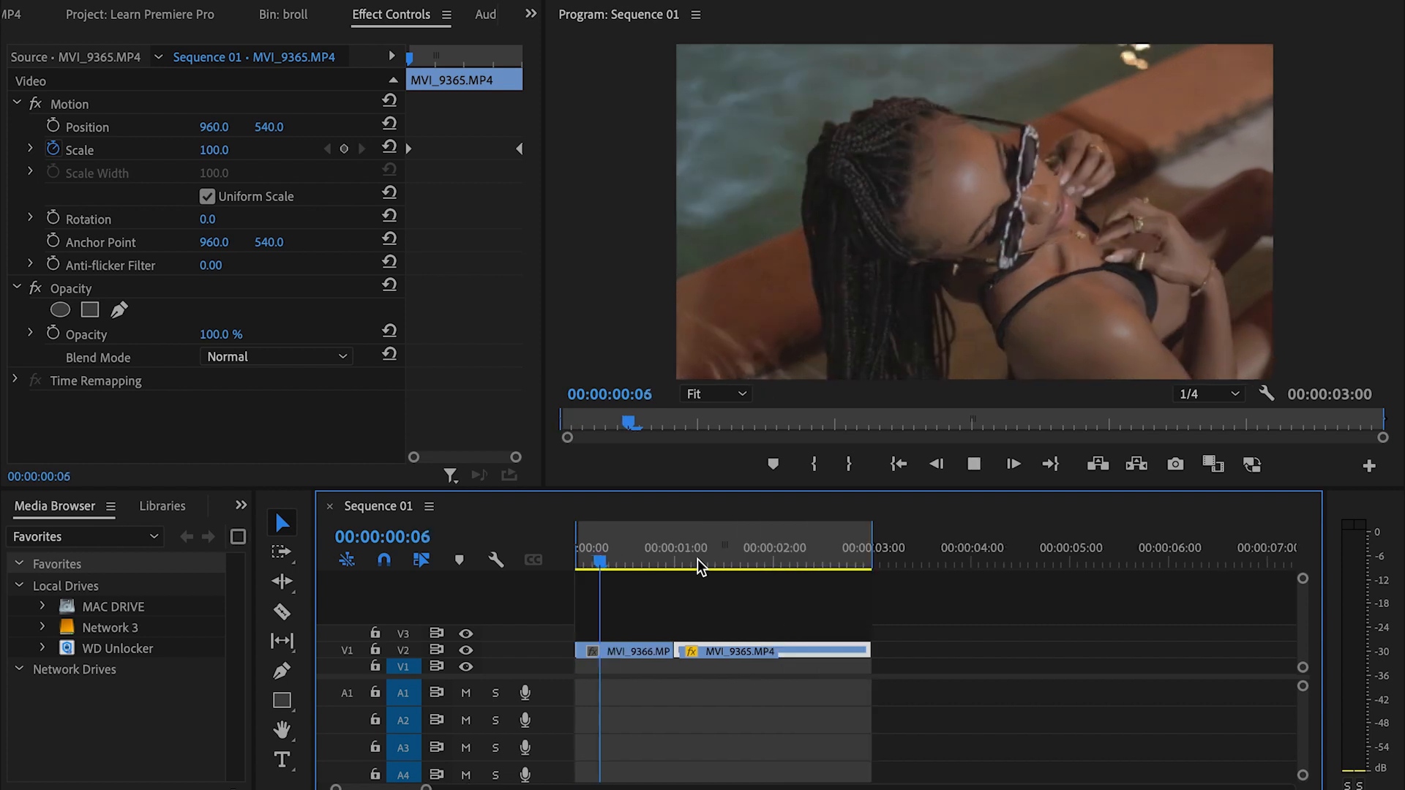
pyautogui.press('space')
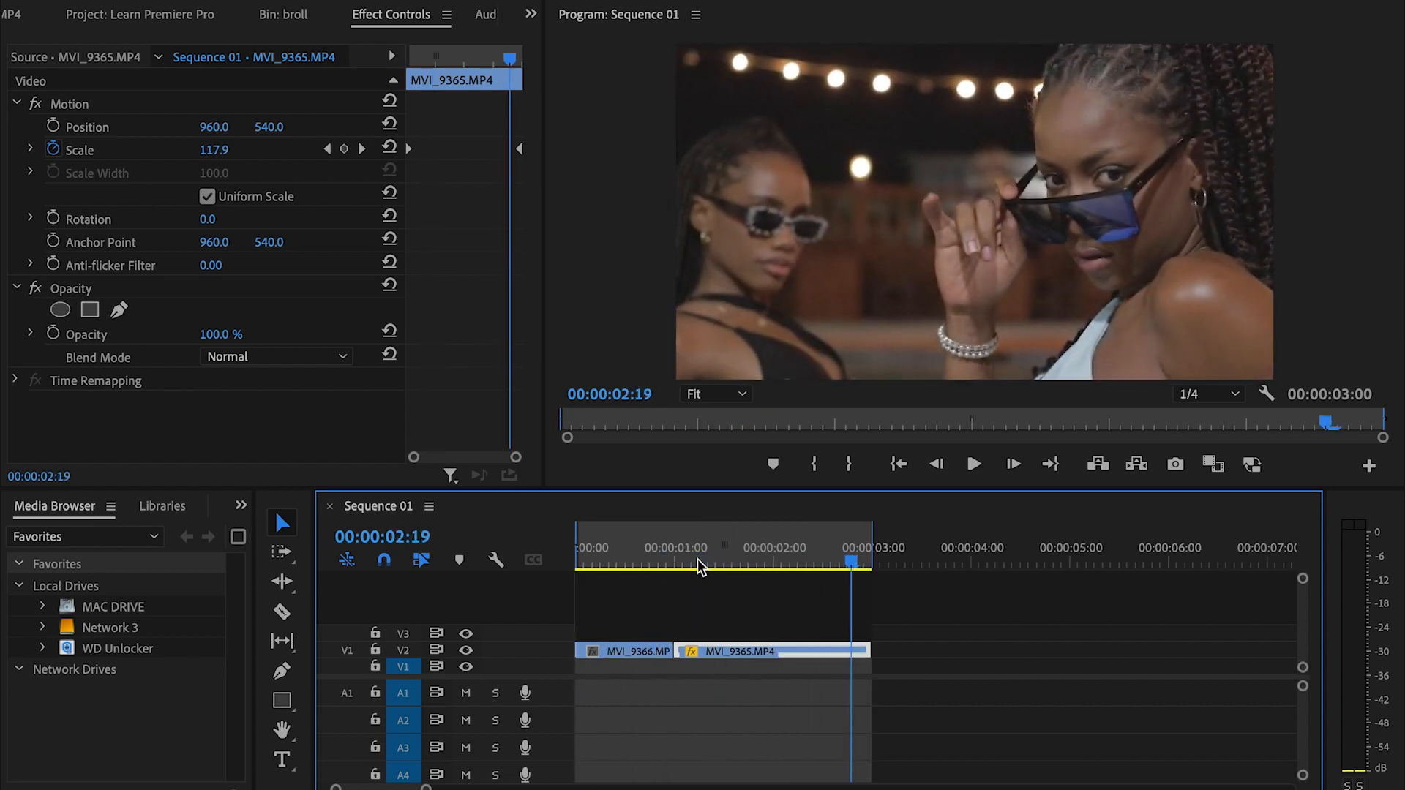